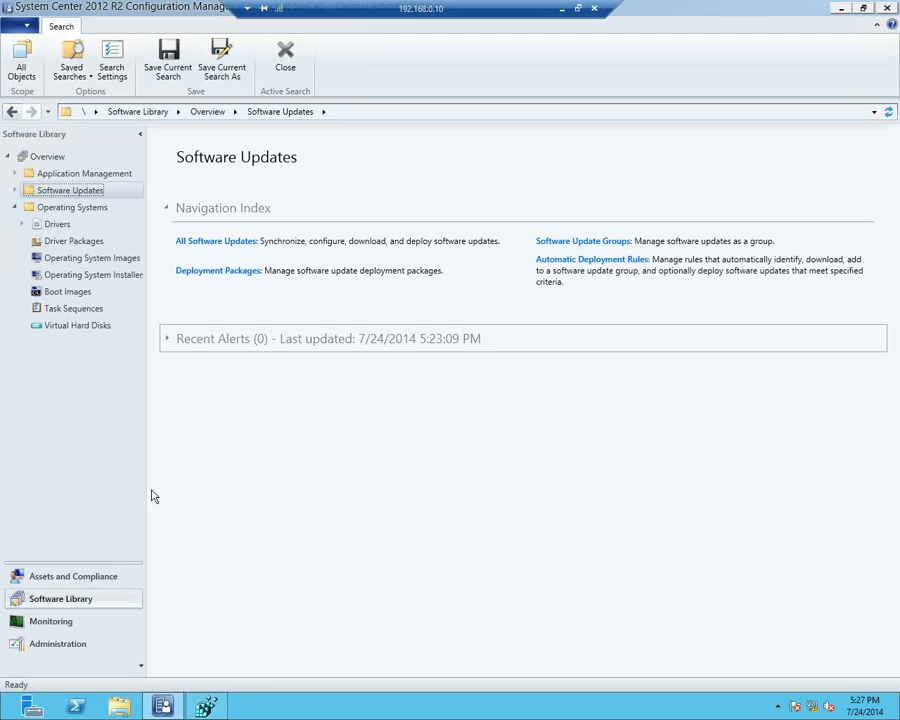
Open the Windows 8 - OSD Demo task sequence from the Task Sequences list for editing.
click(100, 312)
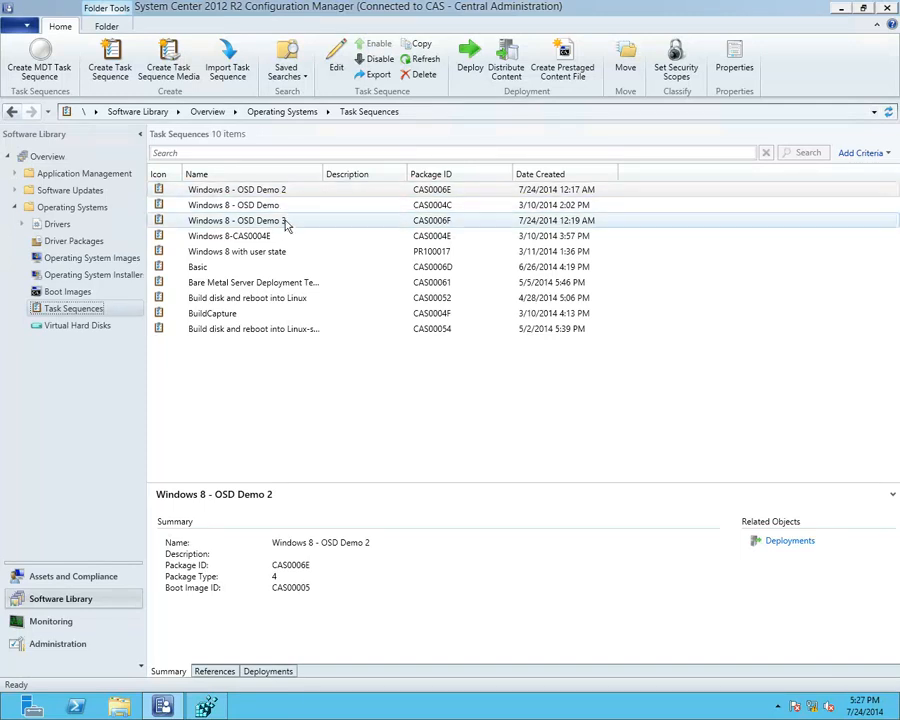
click(266, 207)
right_click(266, 211)
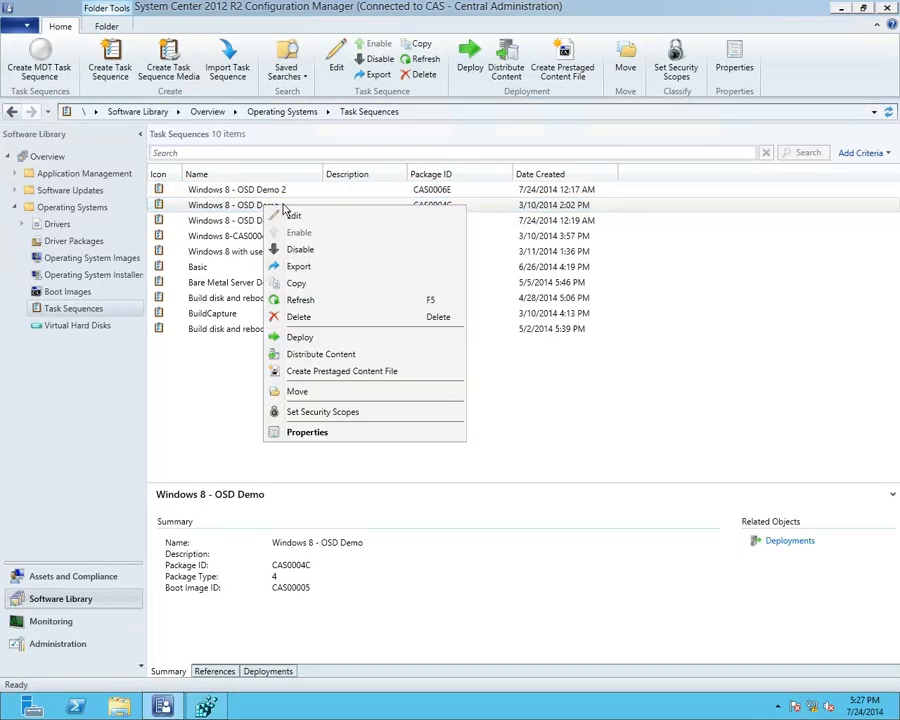
click(290, 216)
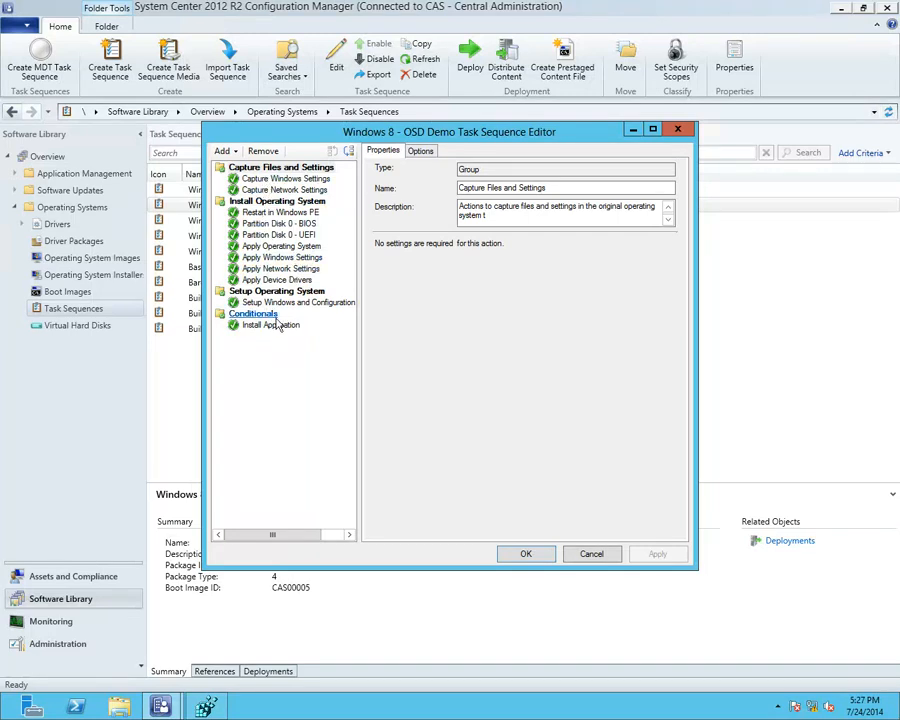
Examine the Capture Files and Settings group, its Windows and network settings actions, and the Install Operating System group.
click(254, 179)
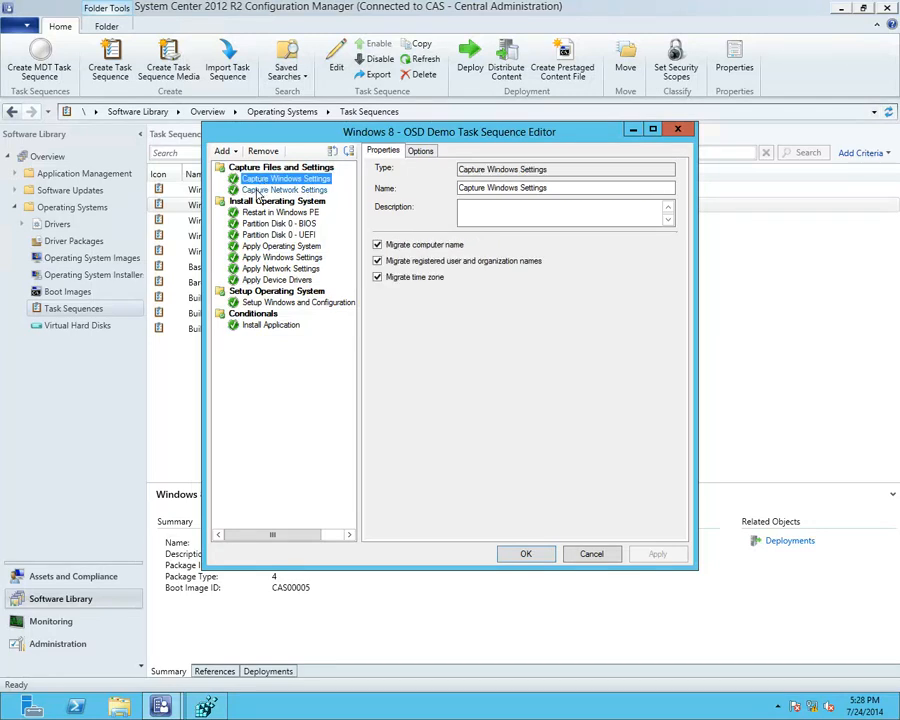
click(258, 192)
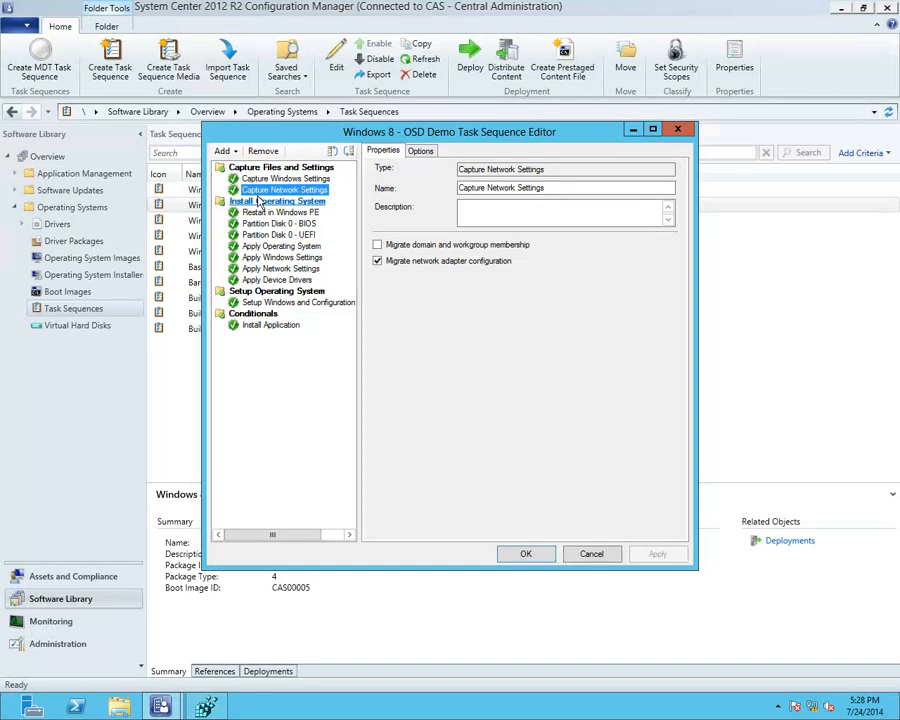
click(260, 203)
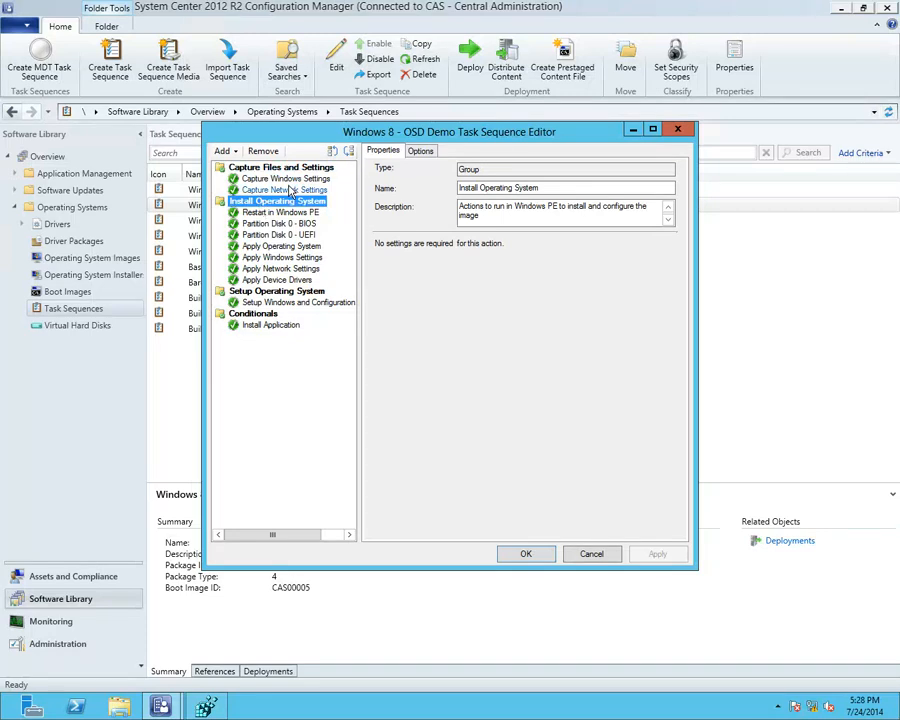
click(268, 189)
click(258, 168)
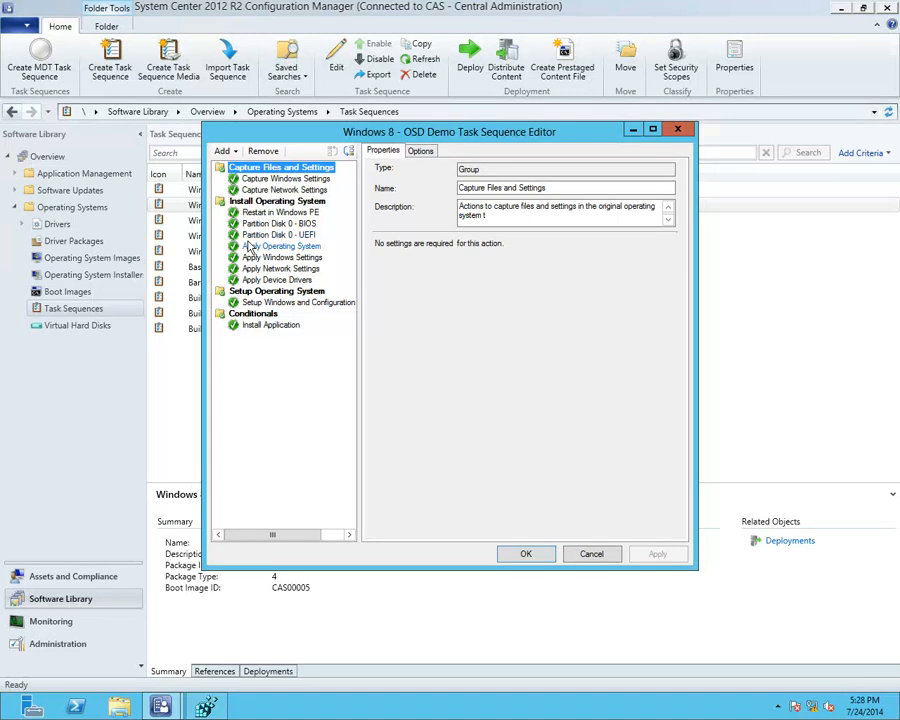
Review the Install Operating System group, Apply Device Drivers action and Setup Operating System group, and close the editor without saving.
click(240, 201)
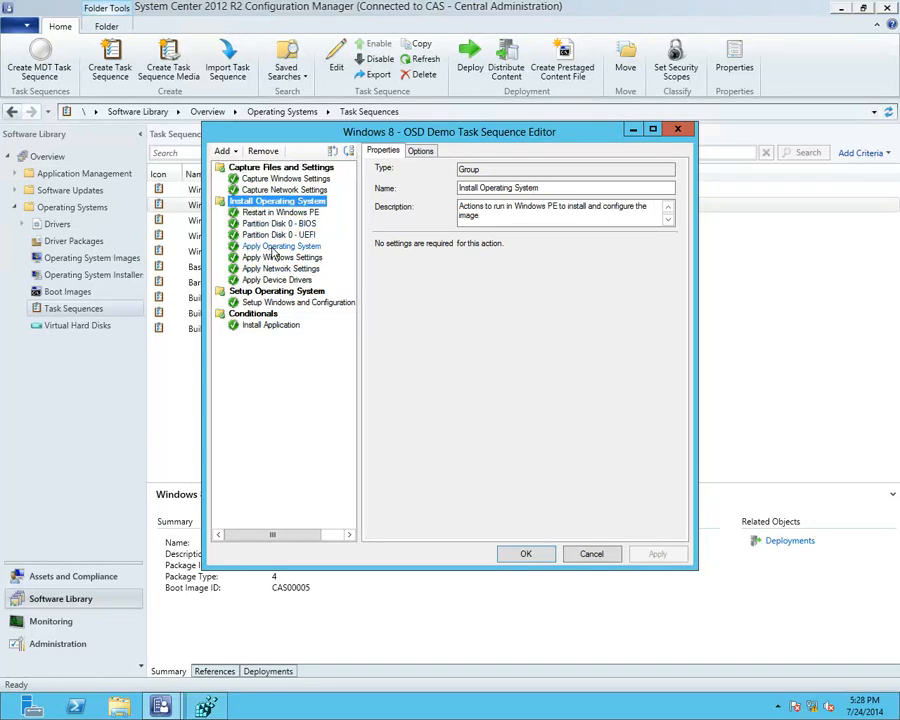
click(268, 281)
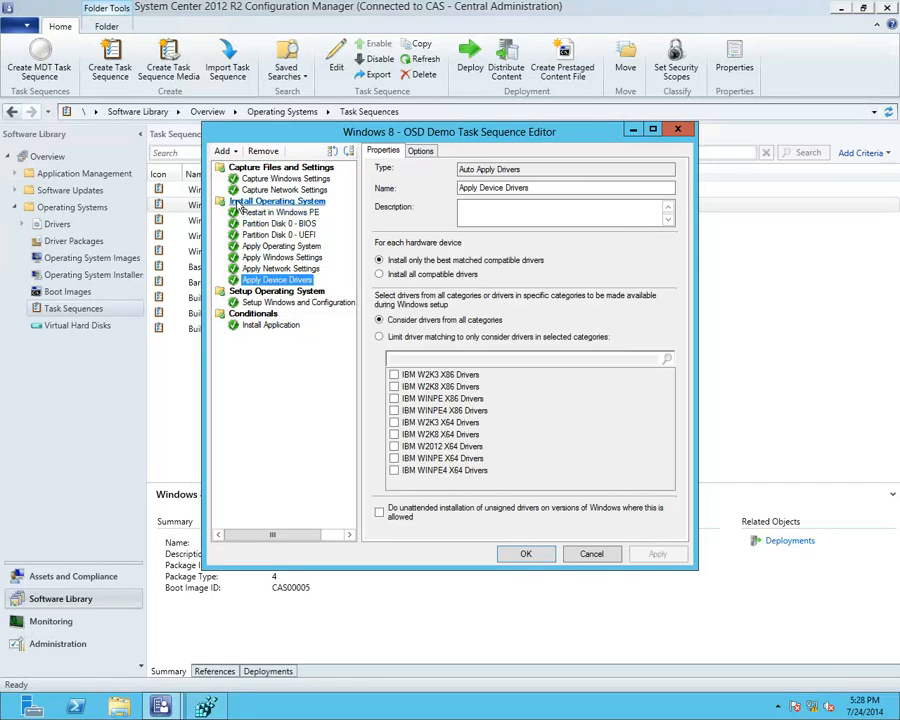
click(238, 202)
click(245, 295)
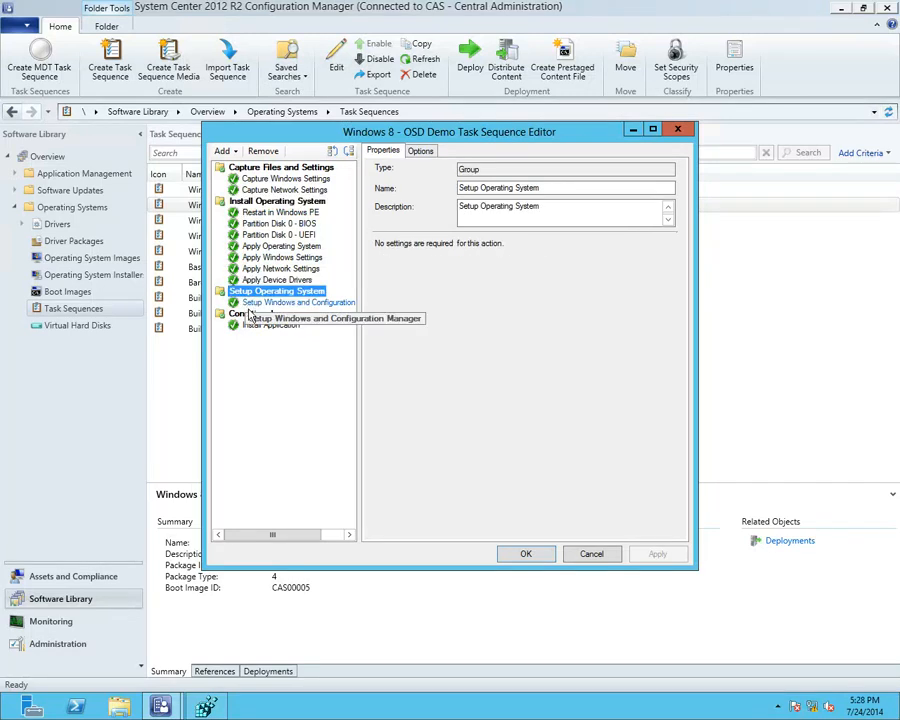
click(590, 555)
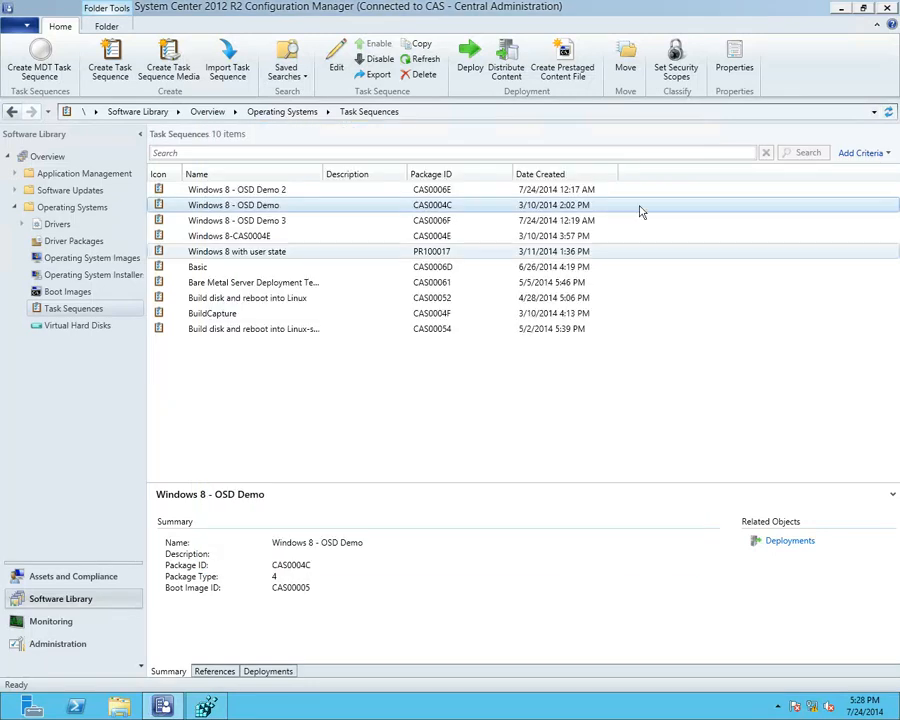
Open the Windows 8 - OSD Demo 2 task sequence, check the Apply Operating System action's destination partition, and close the editor.
click(258, 193)
right_click(258, 191)
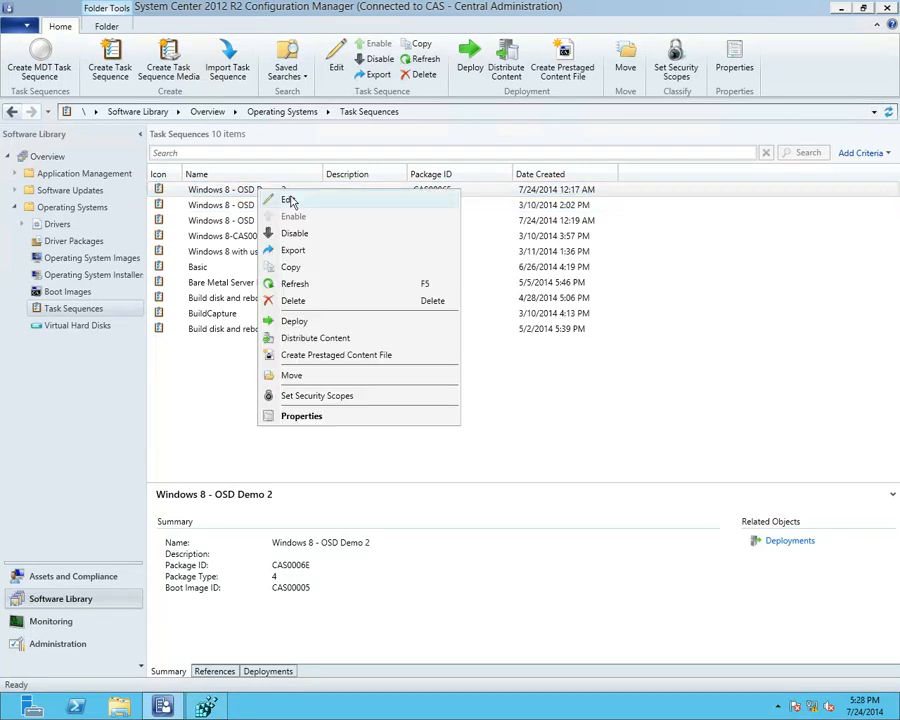
click(285, 199)
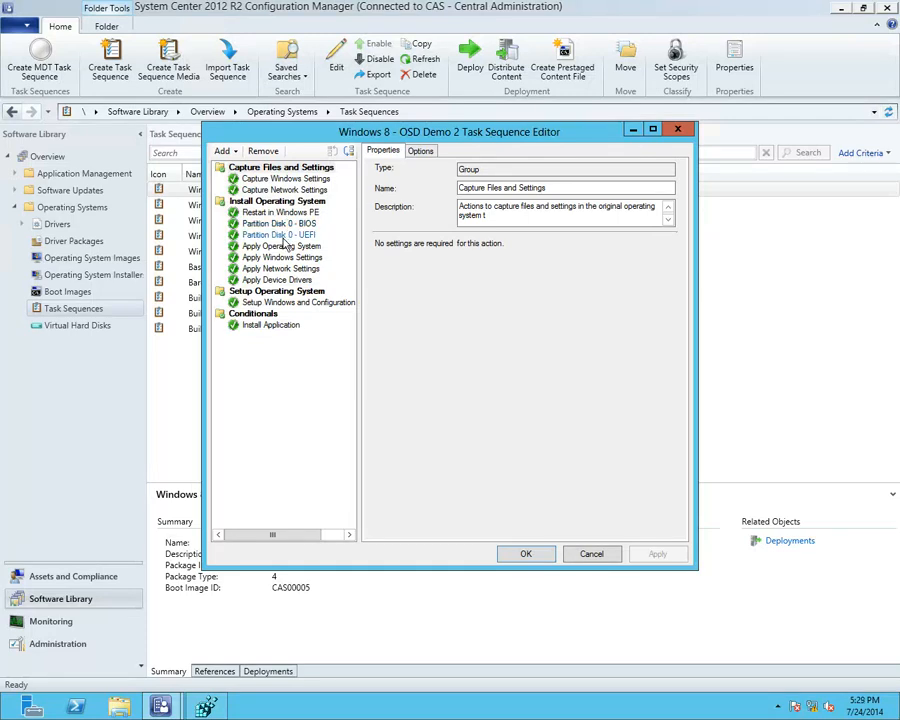
click(281, 249)
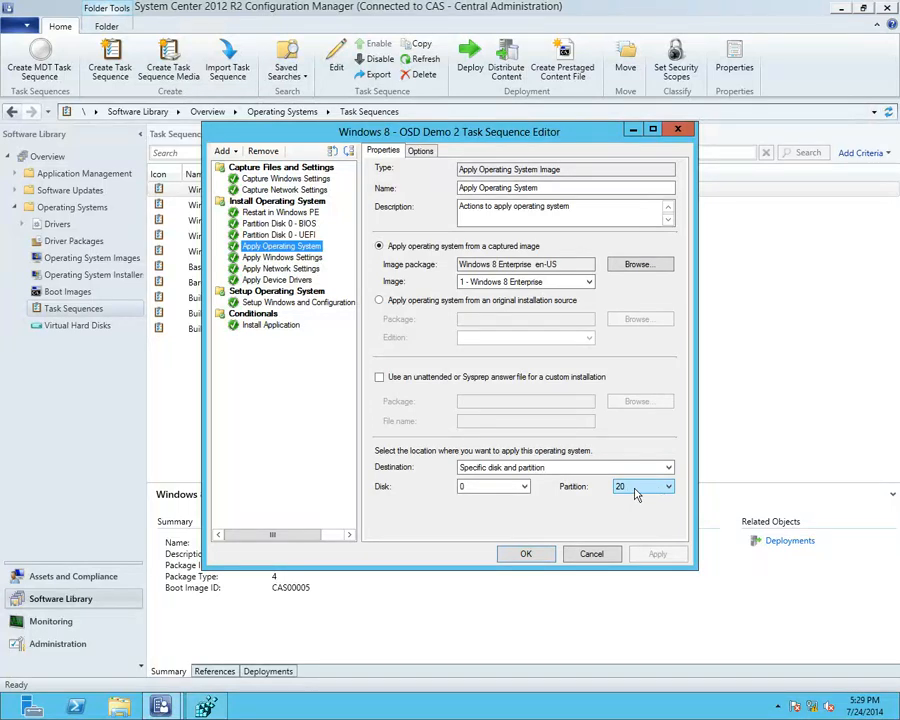
double_click(628, 490)
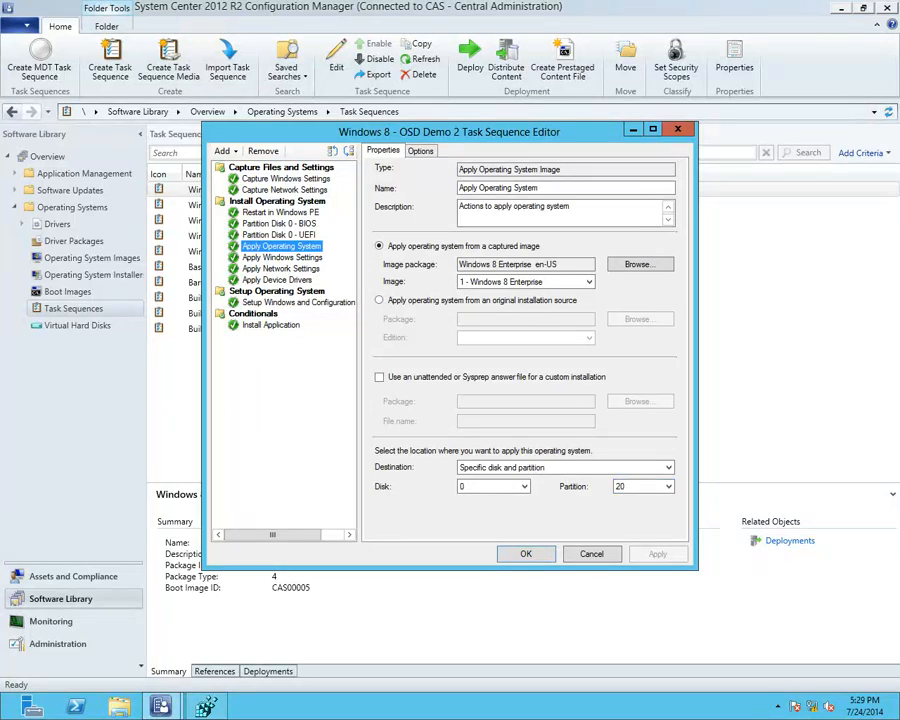
click(678, 129)
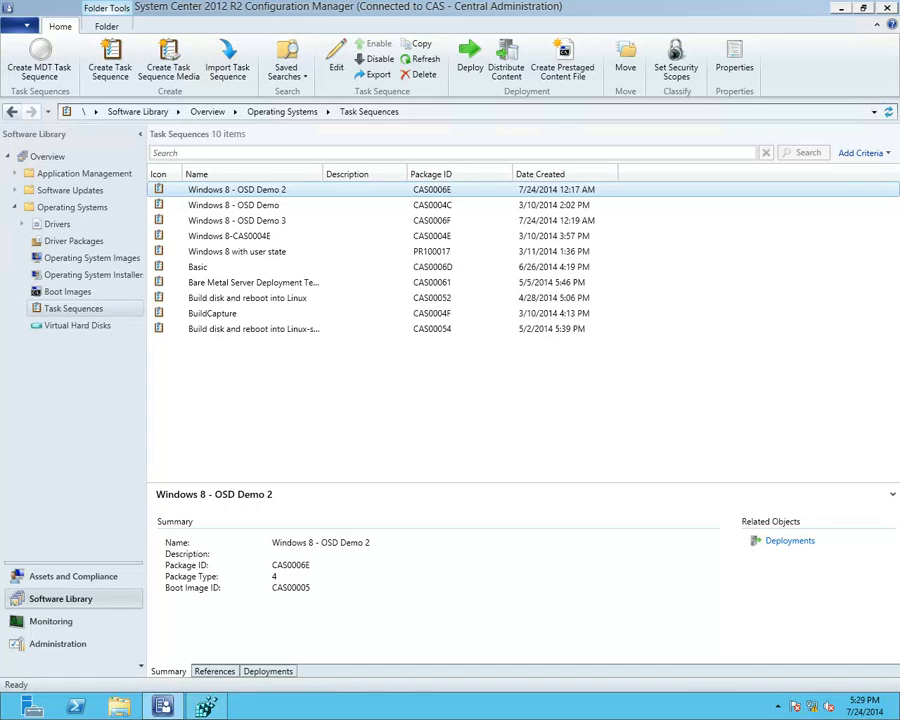
Switch to the Windows8 virtual machine, install Windows 8 - OSD Demo 2 from Software Center, and restart the computer immediately.
key(alt+Tab)
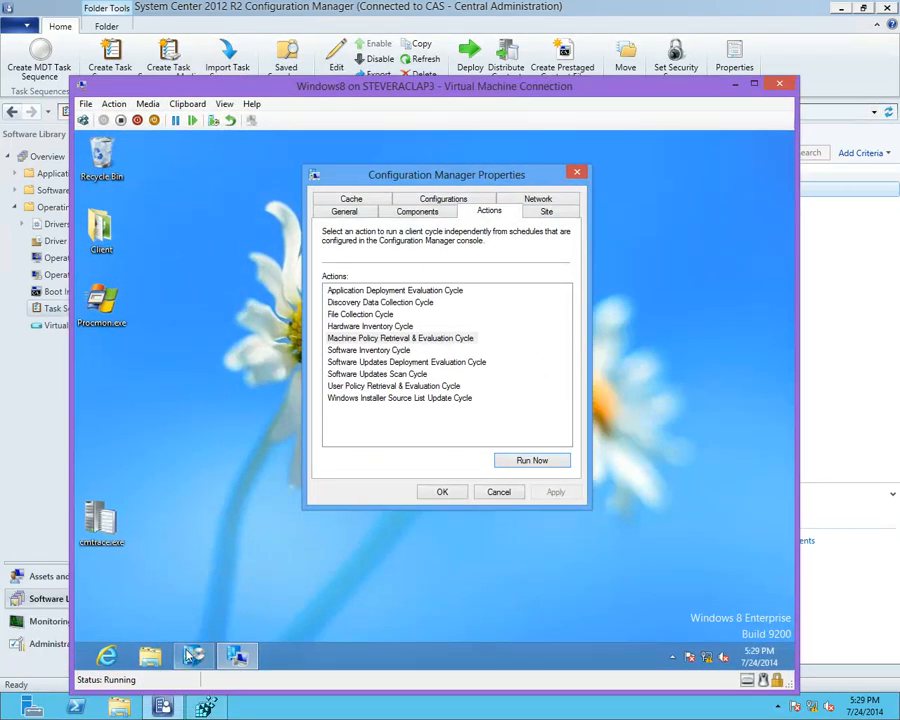
click(194, 657)
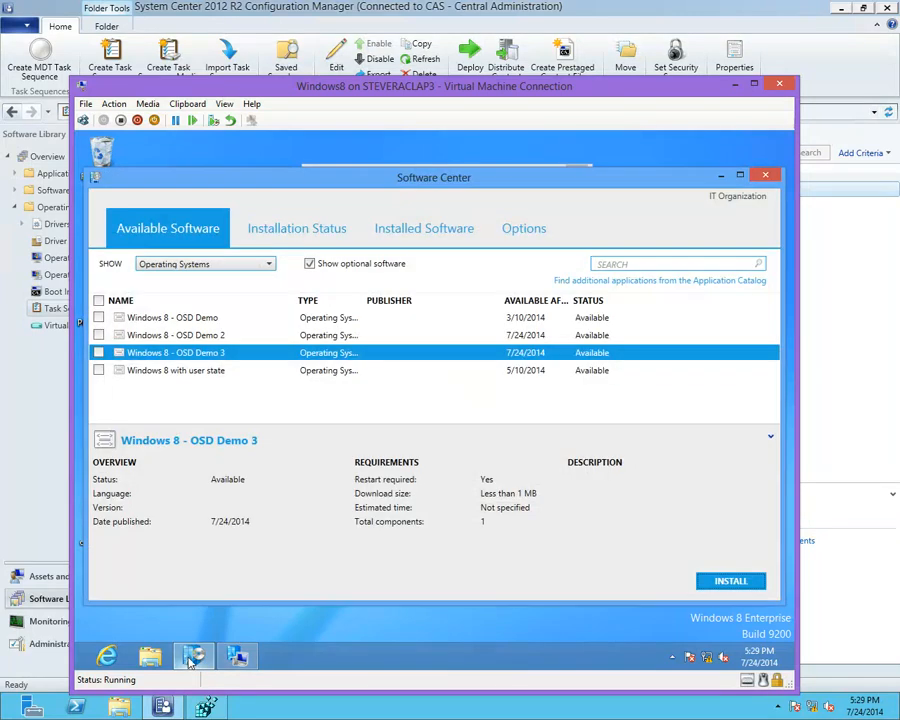
click(214, 336)
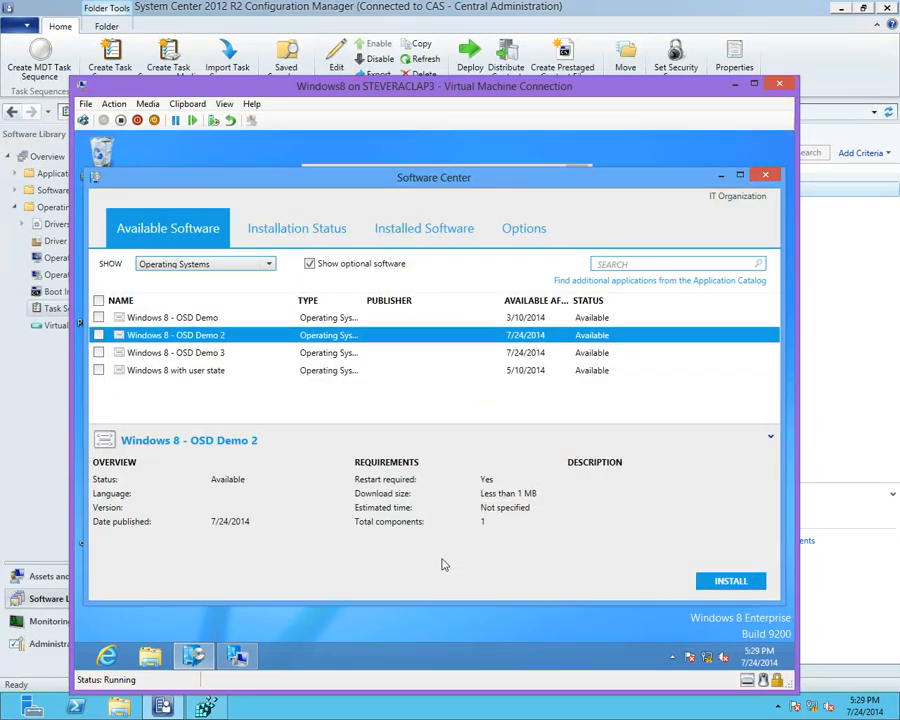
click(721, 585)
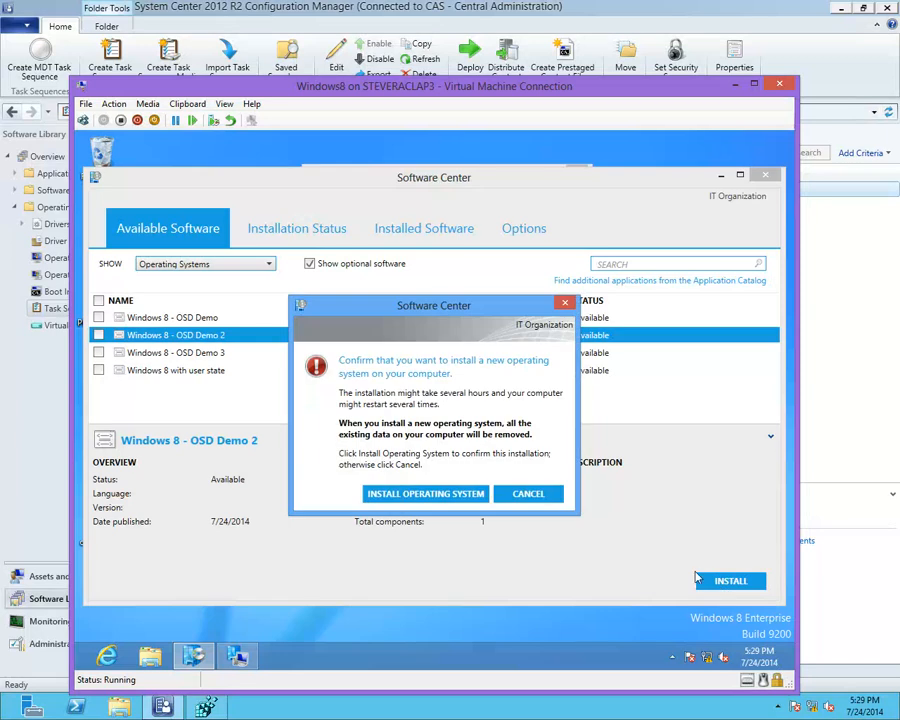
click(426, 494)
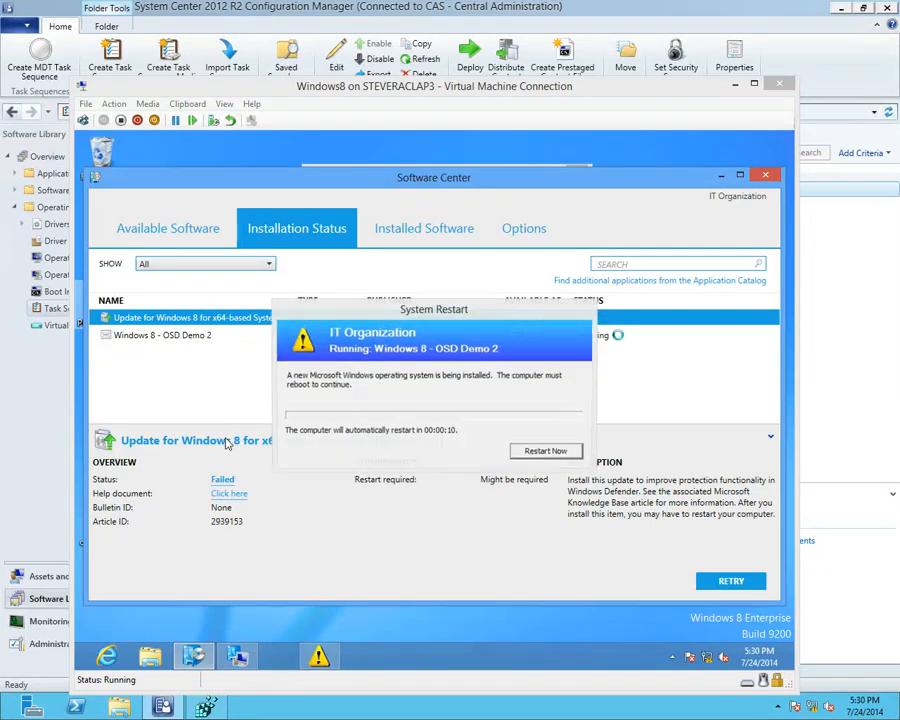
click(554, 453)
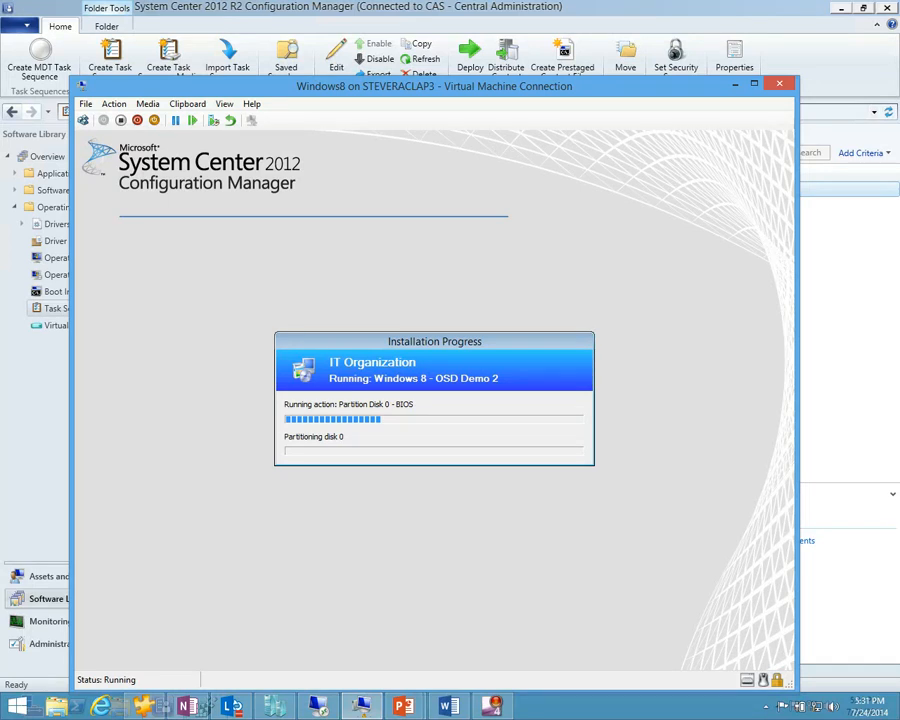
Open a command prompt in the virtual machine and move the Task Sequence Error and Installation Progress windows clear of it.
click(850, 697)
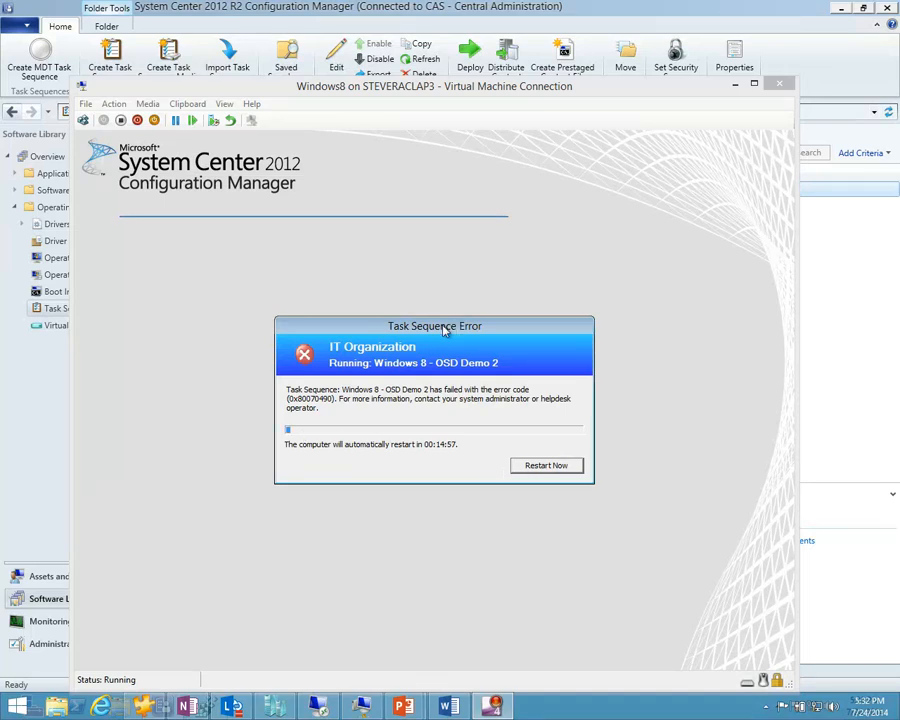
click(387, 132)
key(F8)
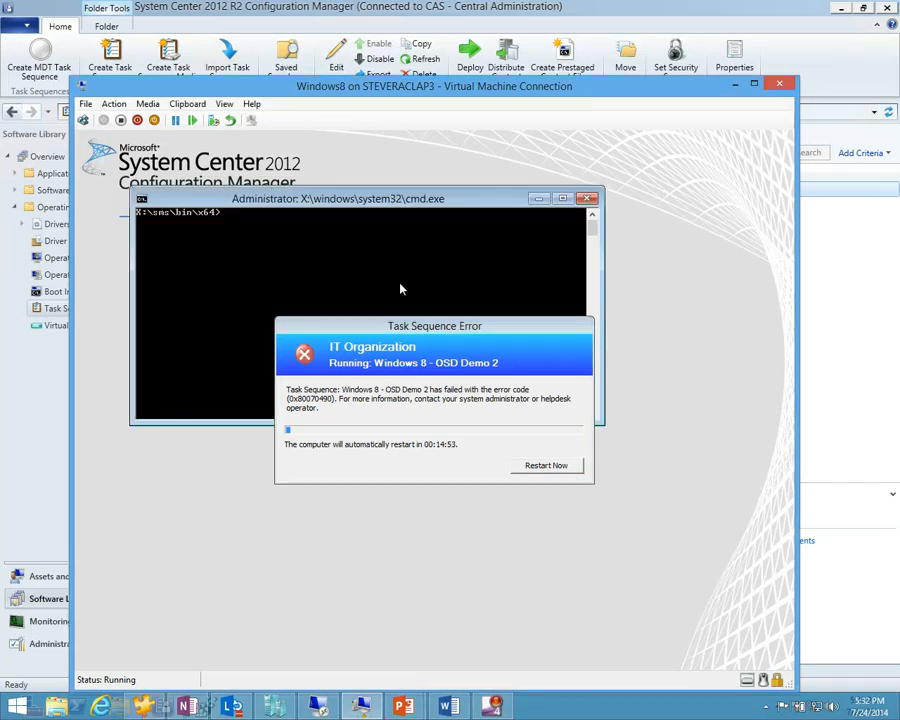
drag(410, 332, 367, 588)
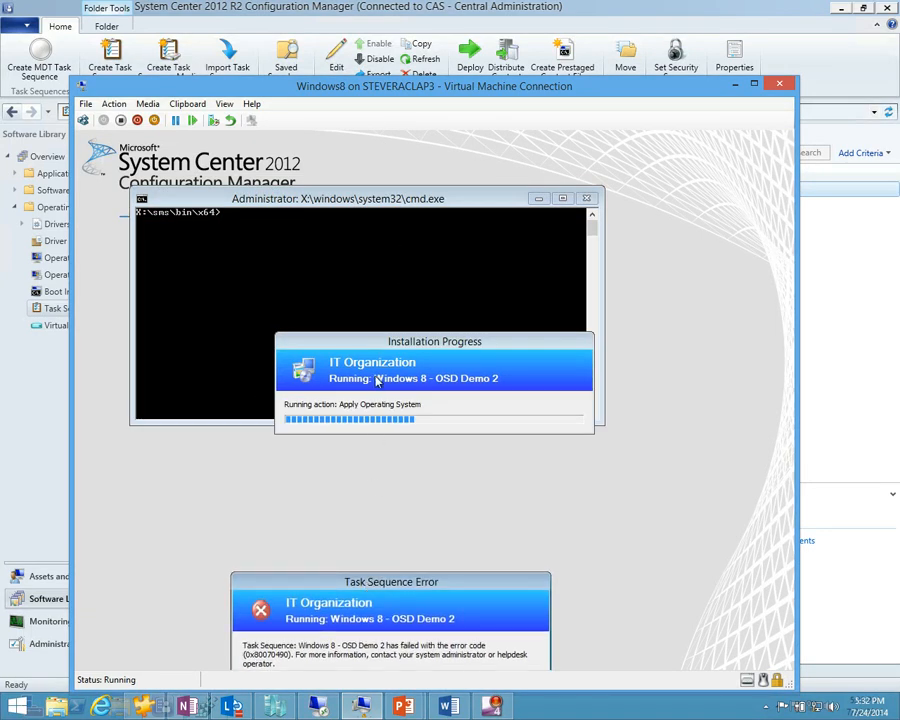
drag(387, 342, 340, 571)
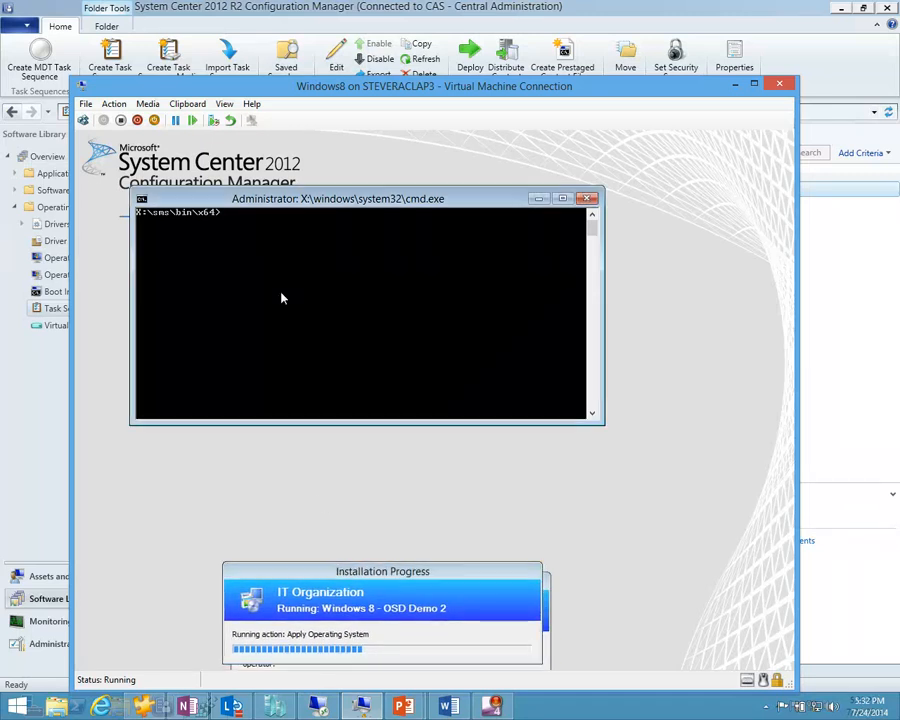
Change to the X:\Windows\Temp\SMSTSLog directory and open smsts.log in Notepad.
text(cdd windows\temp\SMSTSLog)
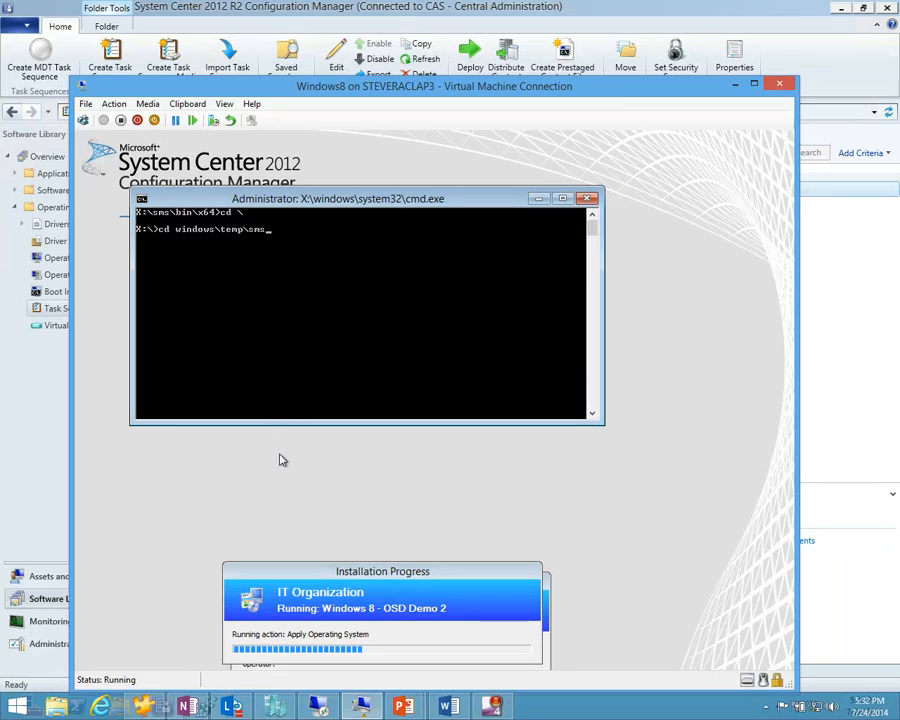
key(Return)
text(note)
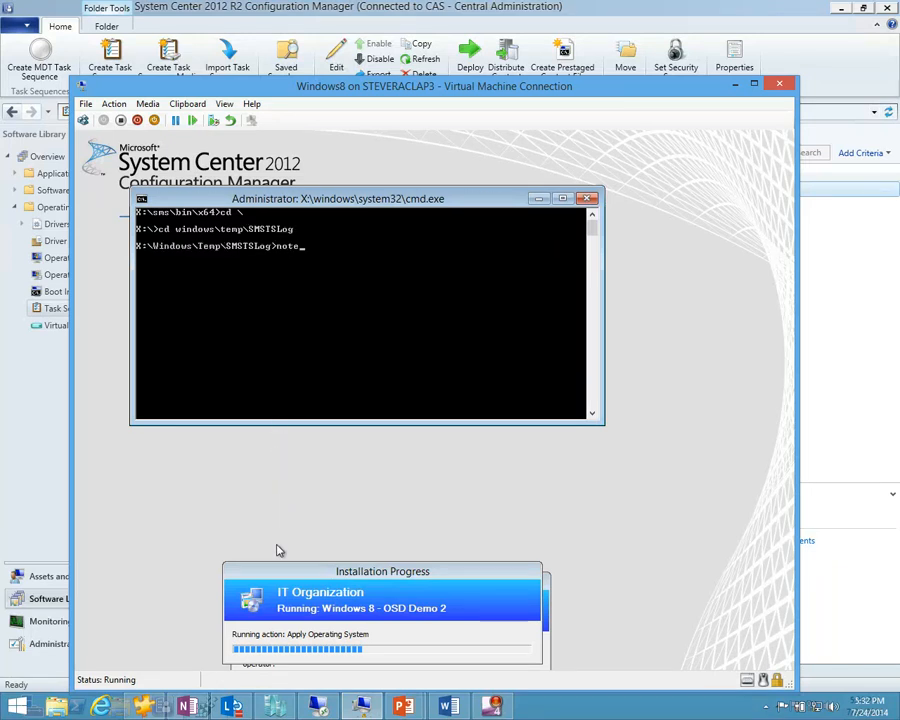
text(pad smsts.log)
key(Return)
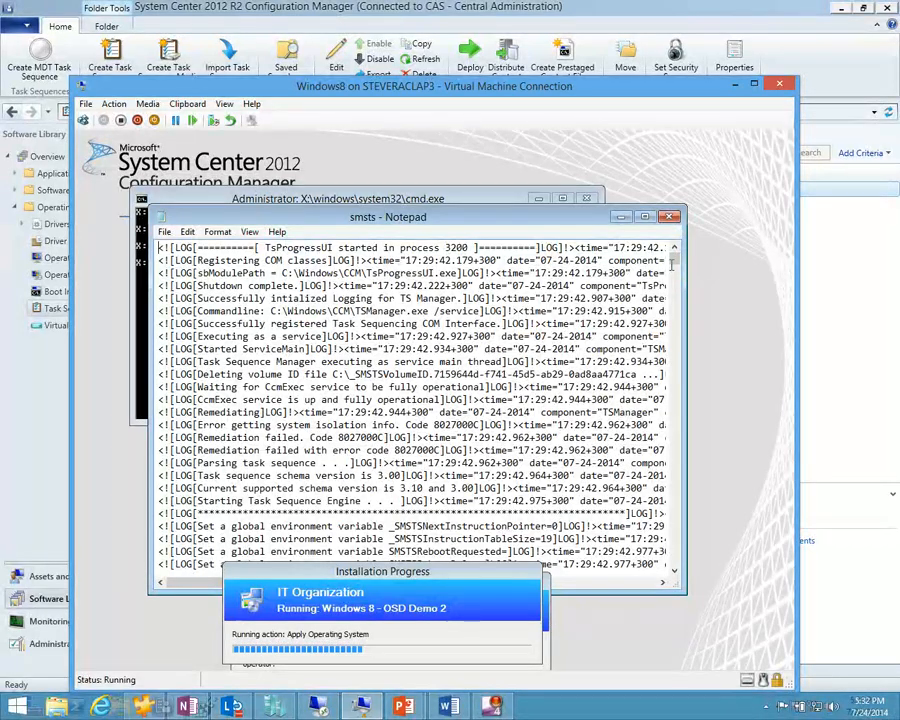
Examine the end of smsts.log for the Apply Operating System failure, highlighting the invalid partition entry and the parent group entry.
scroll(475, 500, down, 20)
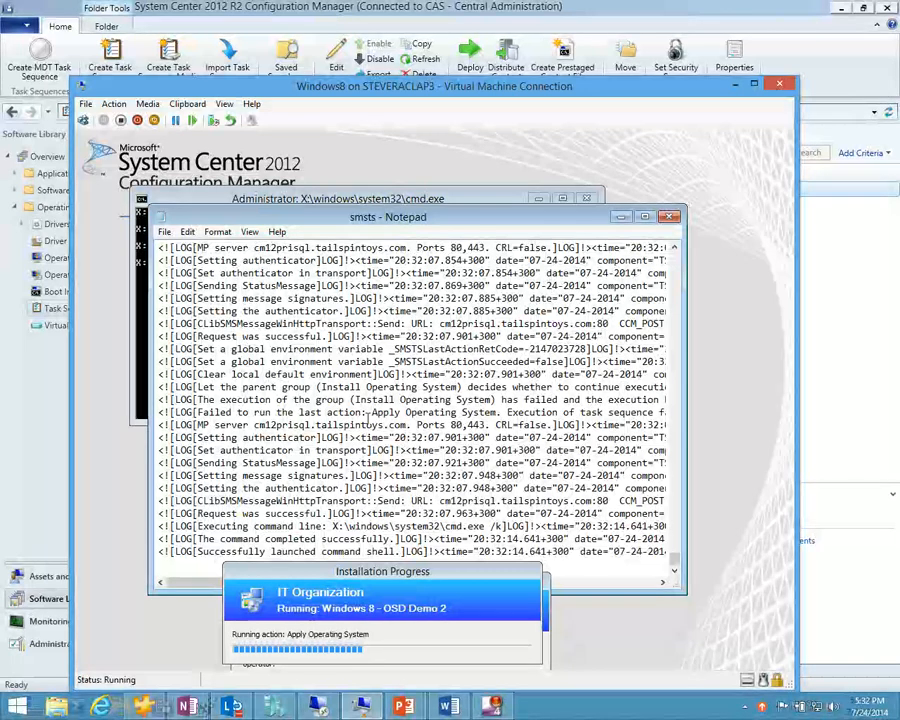
scroll(405, 437, up, 3)
scroll(401, 432, up, 3)
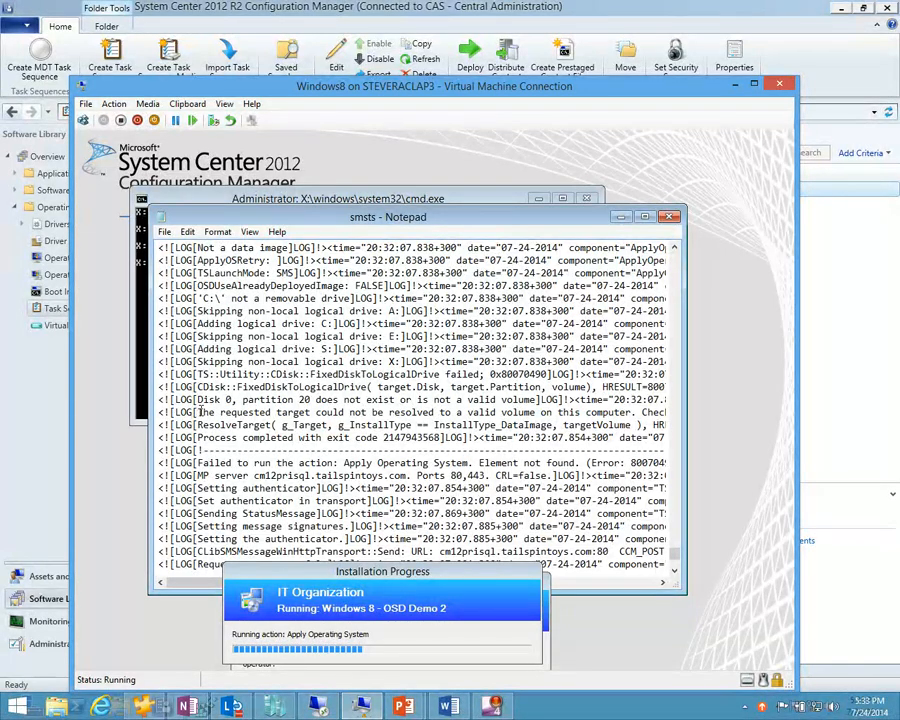
drag(197, 399, 416, 402)
scroll(418, 397, down, 1)
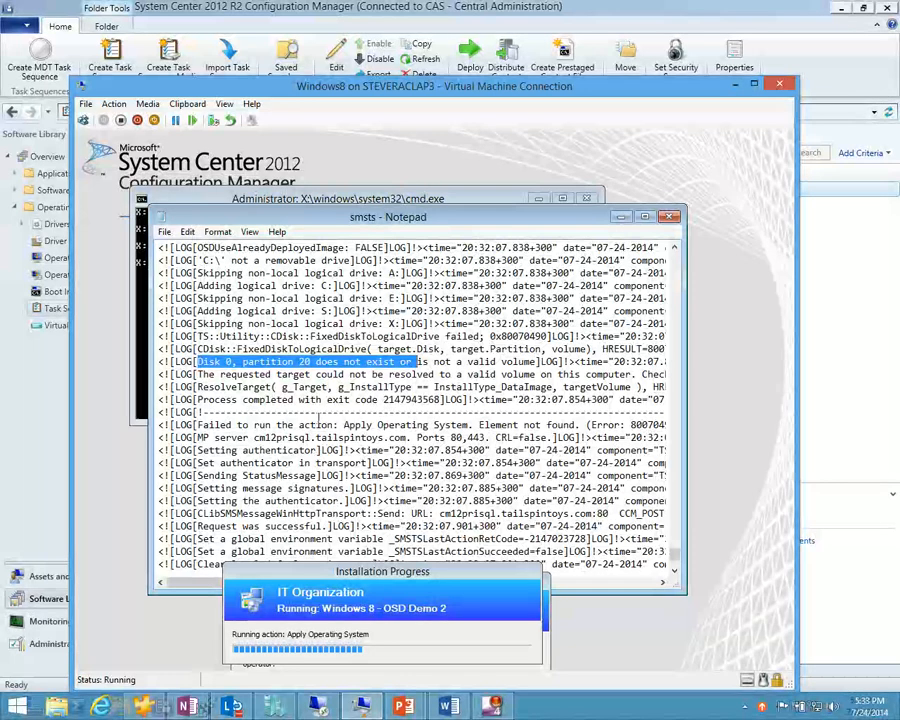
scroll(285, 478, down, 2)
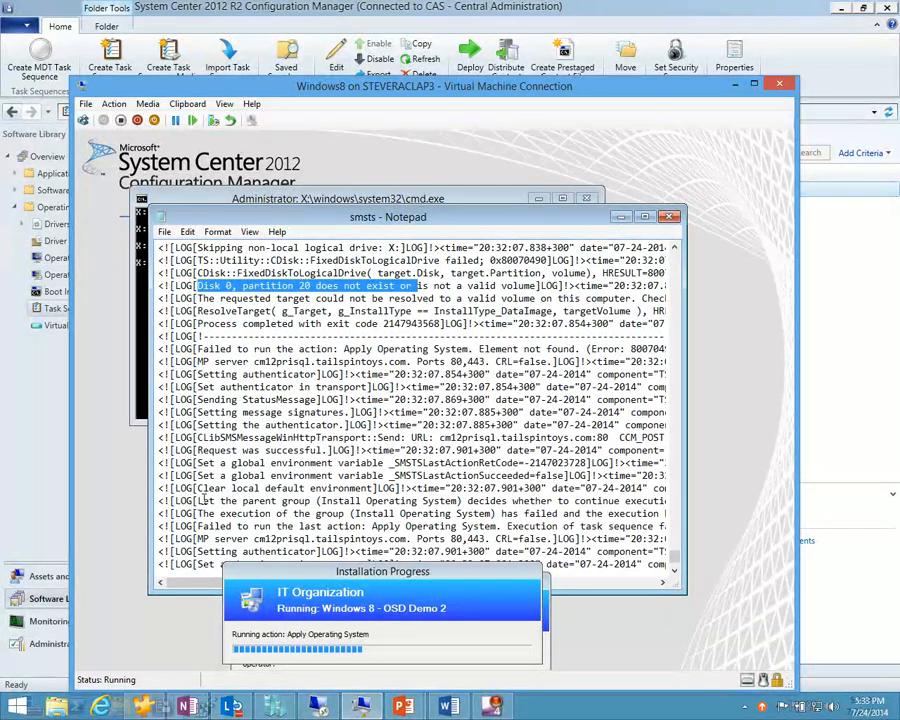
drag(201, 500, 666, 500)
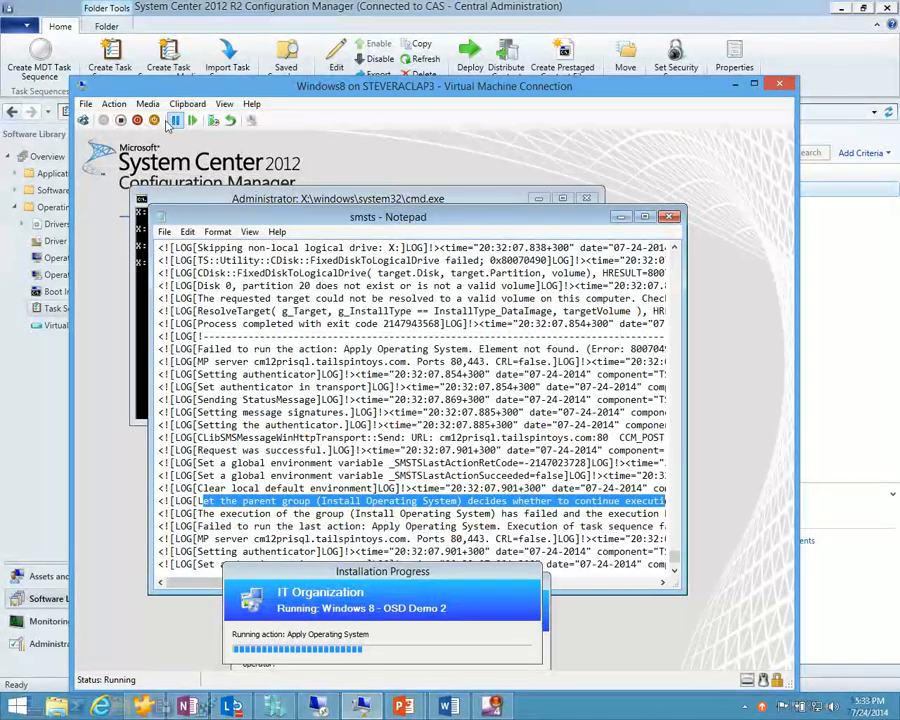
Turn off the Windows8 virtual machine and close its connection window.
click(114, 104)
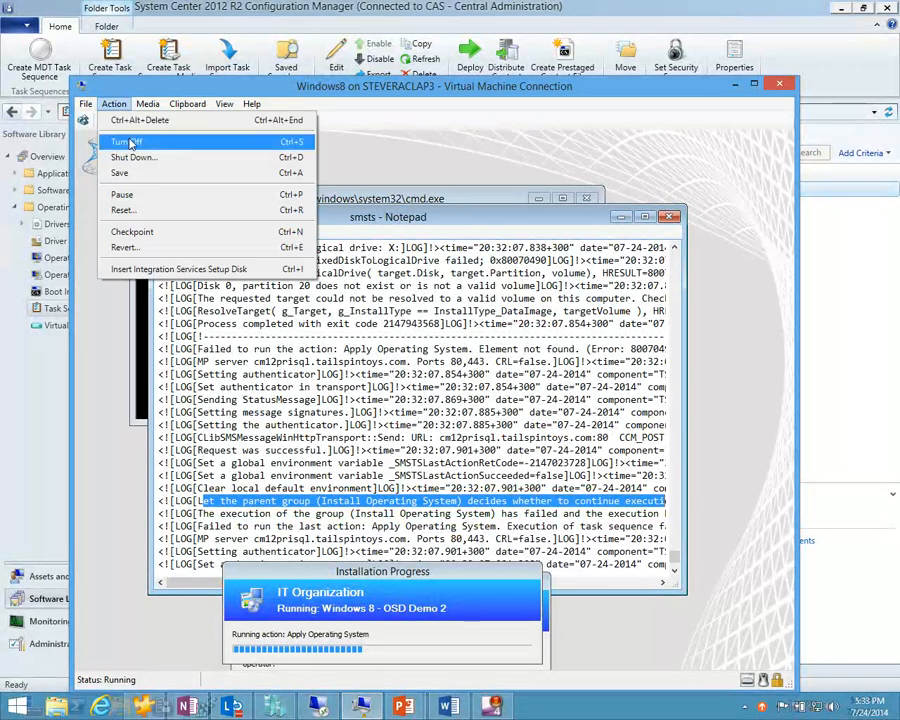
click(129, 145)
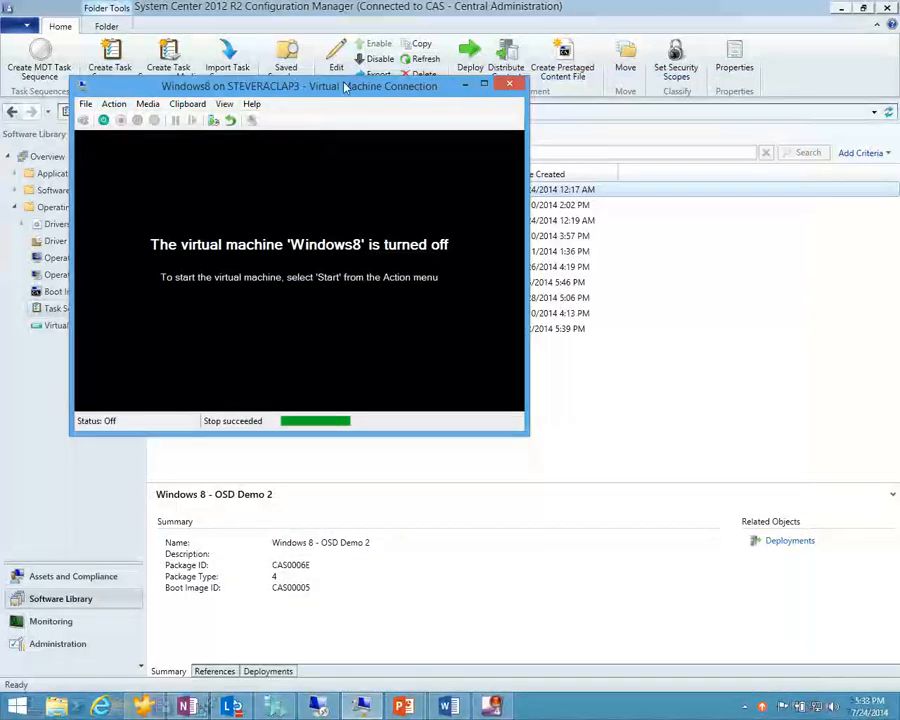
key(alt+F4)
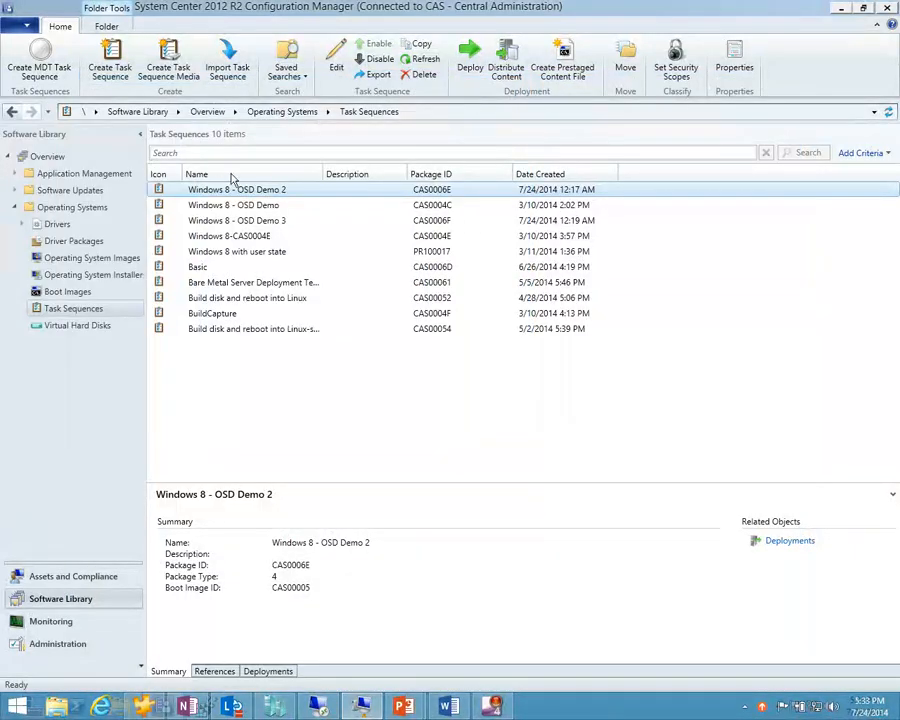
Review the Continue on error options of the Apply Operating System action and Install Operating System group in Windows 8 - OSD Demo 2.
click(247, 191)
right_click(247, 193)
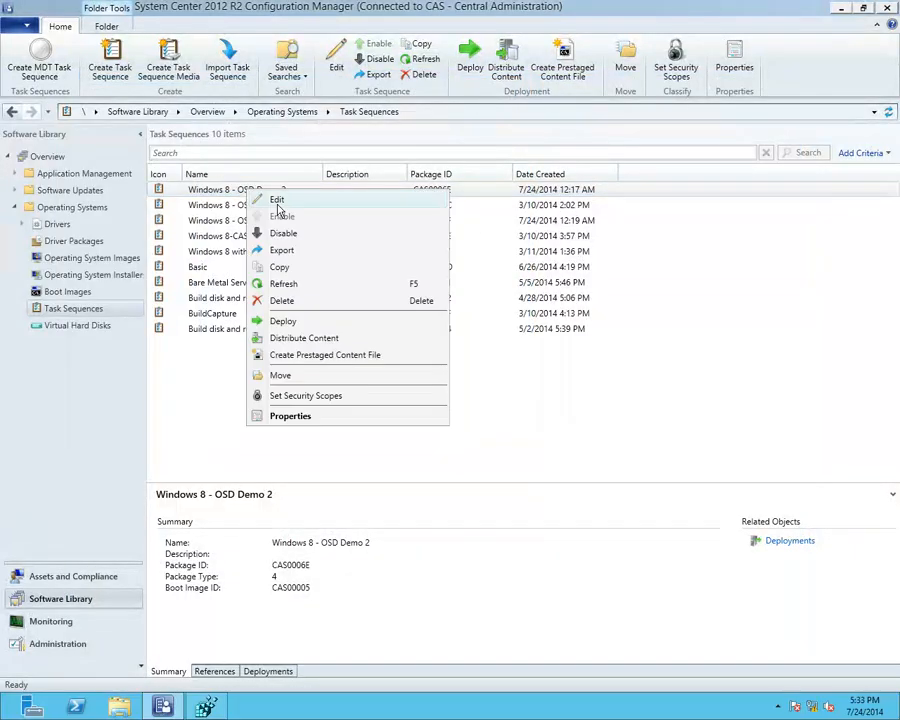
click(268, 196)
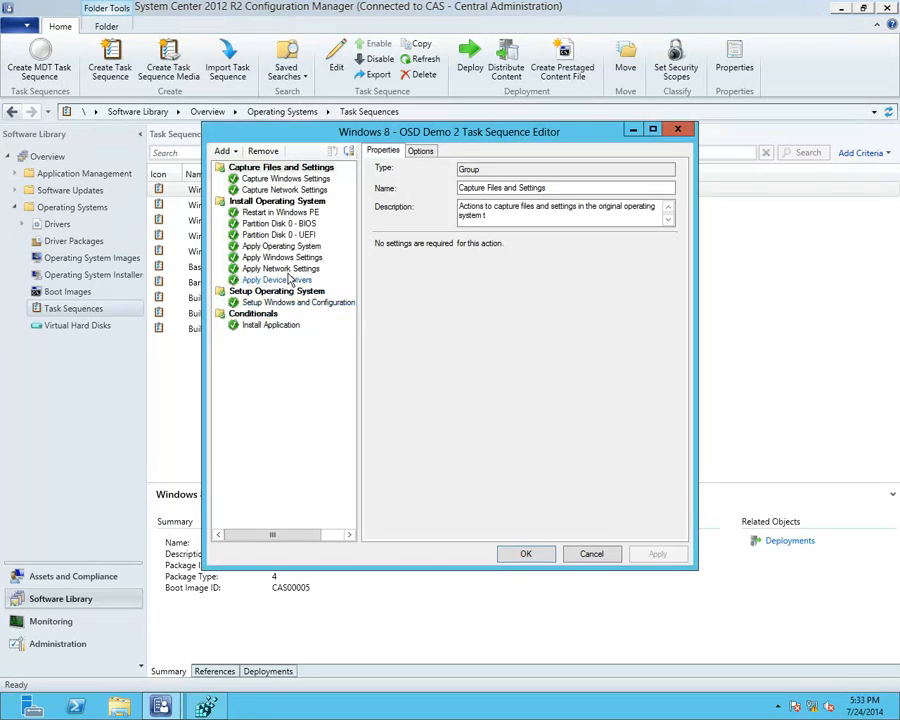
click(277, 247)
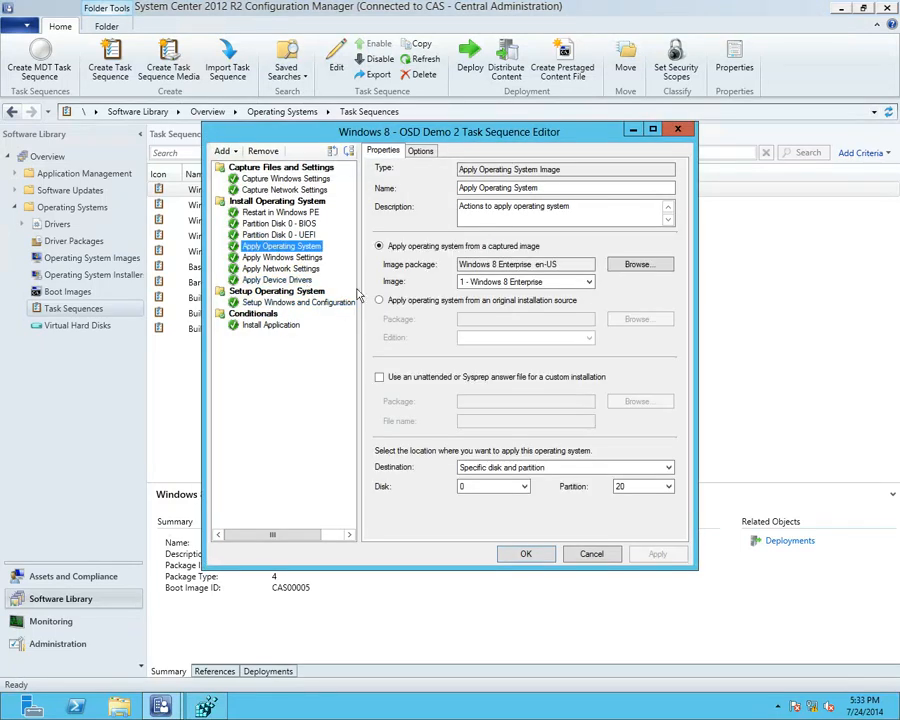
click(420, 150)
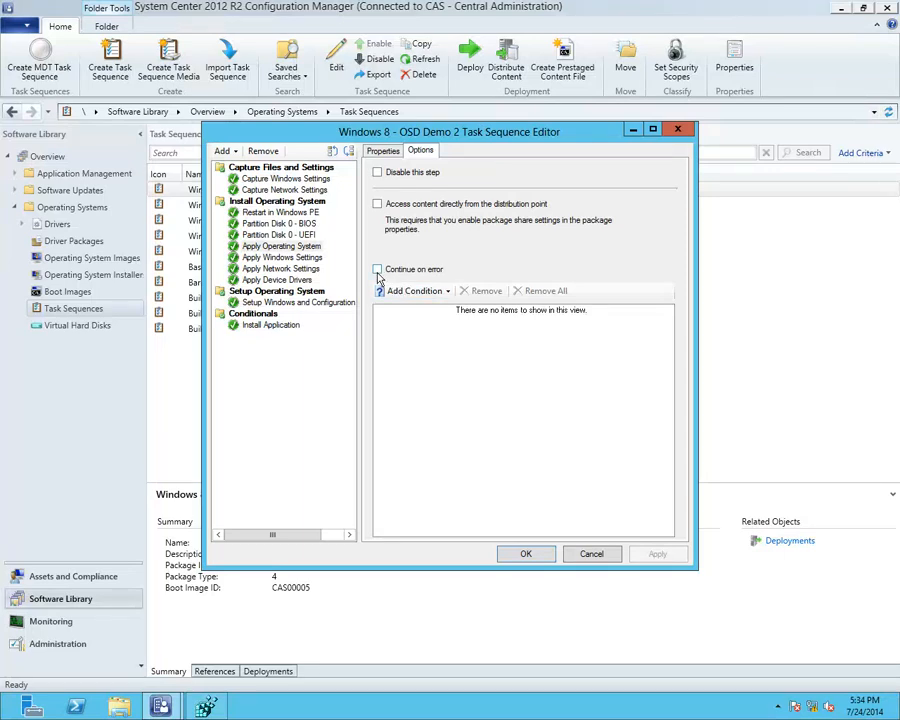
click(256, 204)
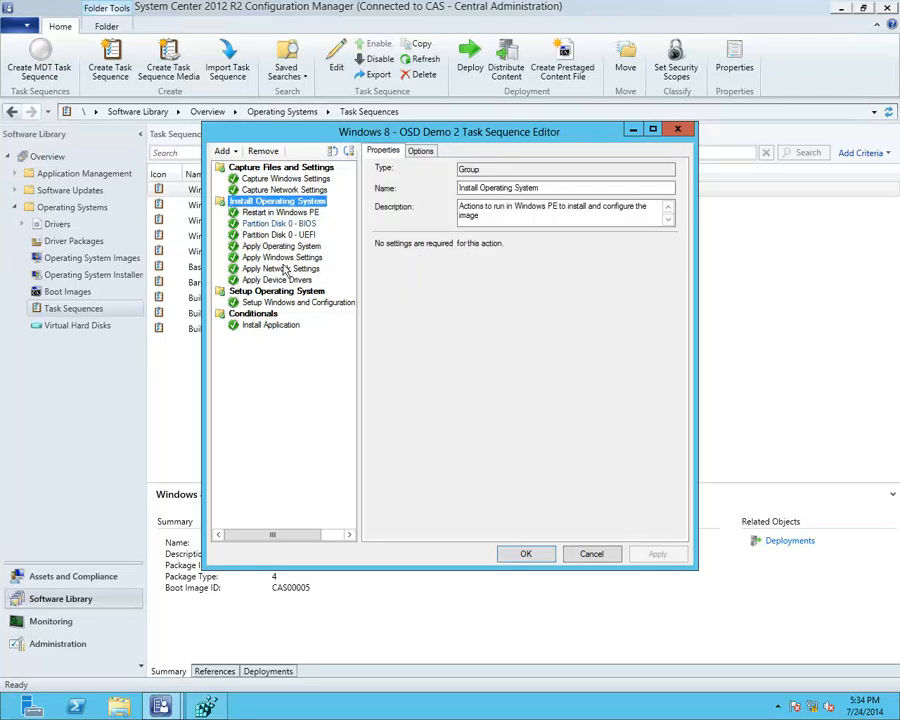
click(419, 150)
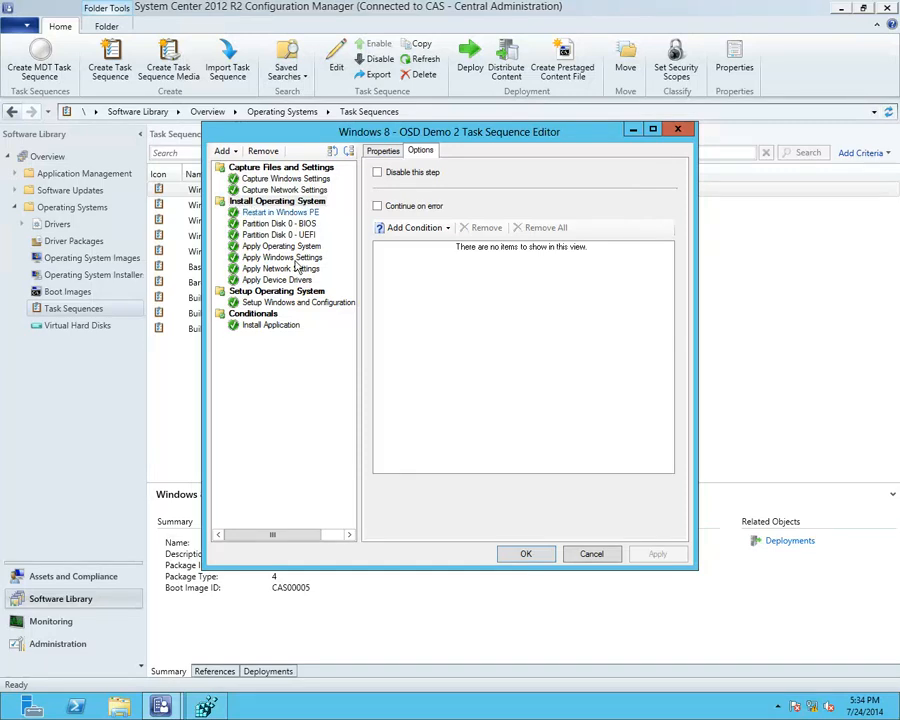
click(591, 553)
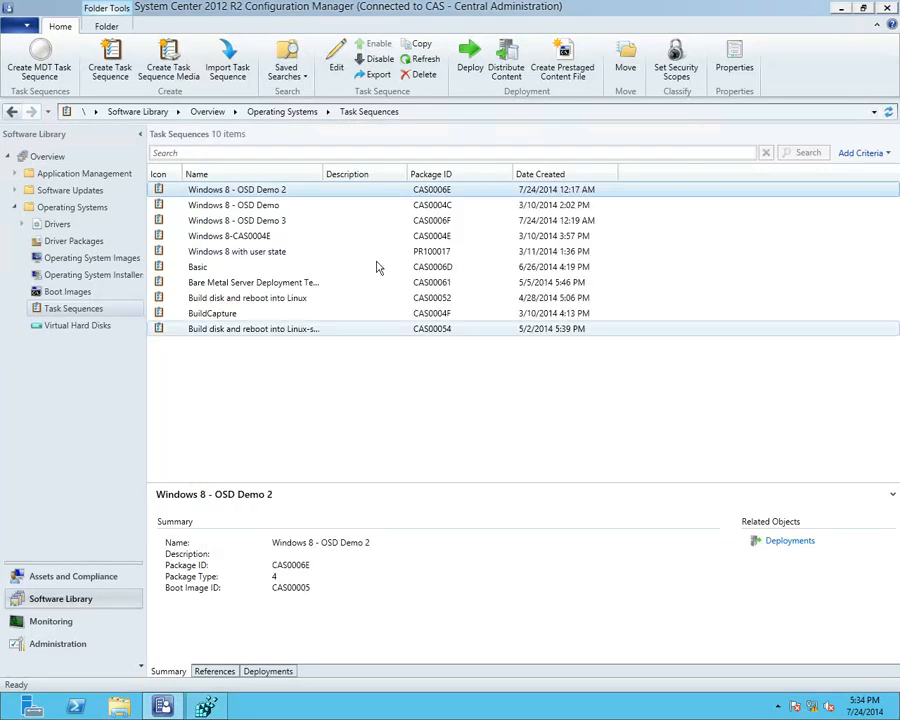
Review the Continue on error options of the Apply Operating System action and Install Operating System group in Windows 8 - OSD Demo 3.
right_click(278, 224)
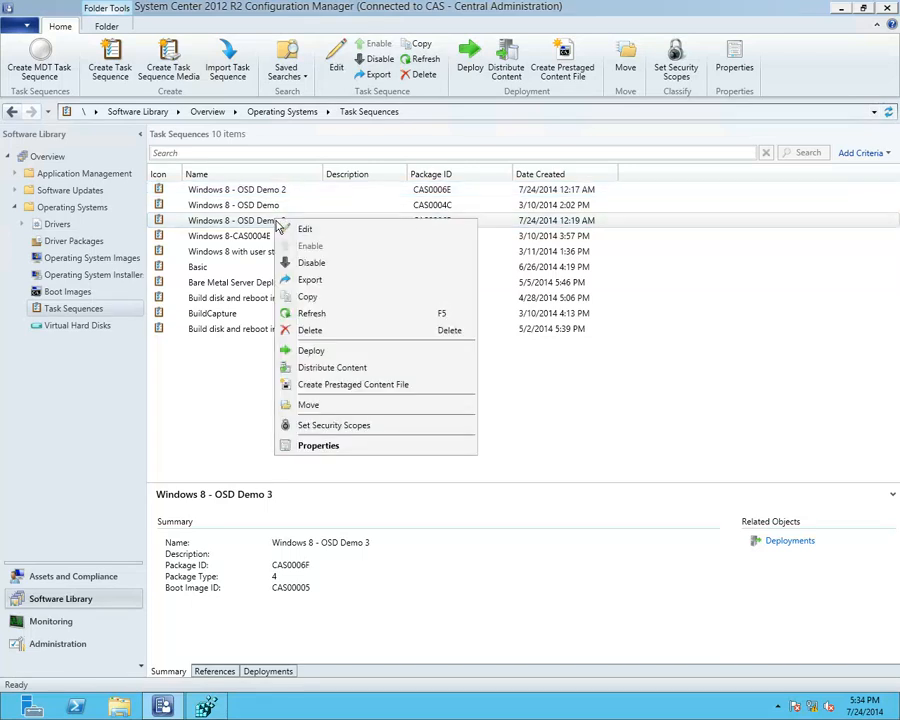
click(311, 235)
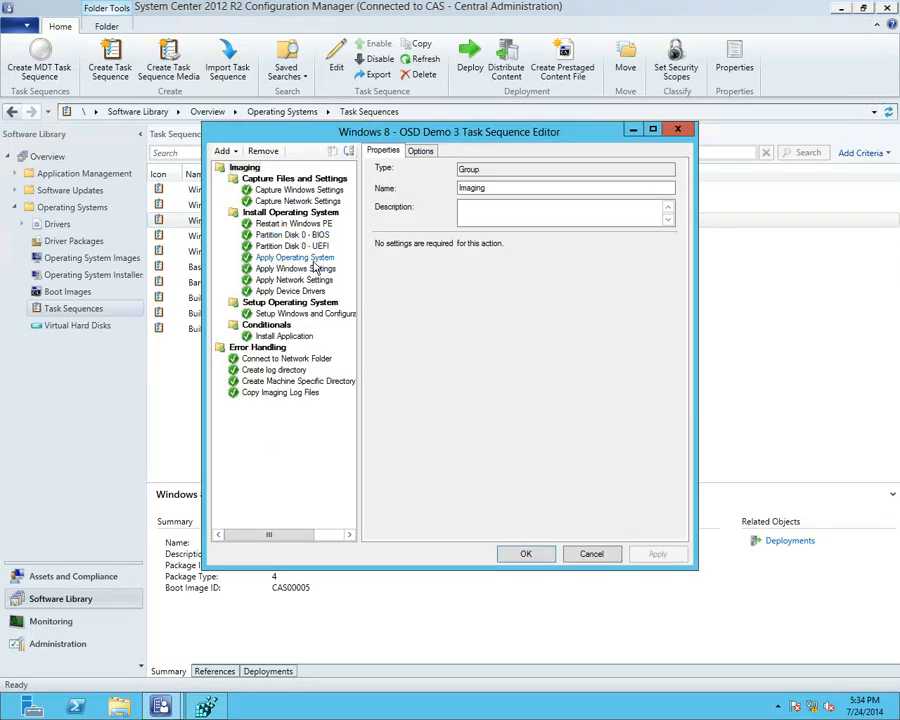
click(294, 257)
click(419, 151)
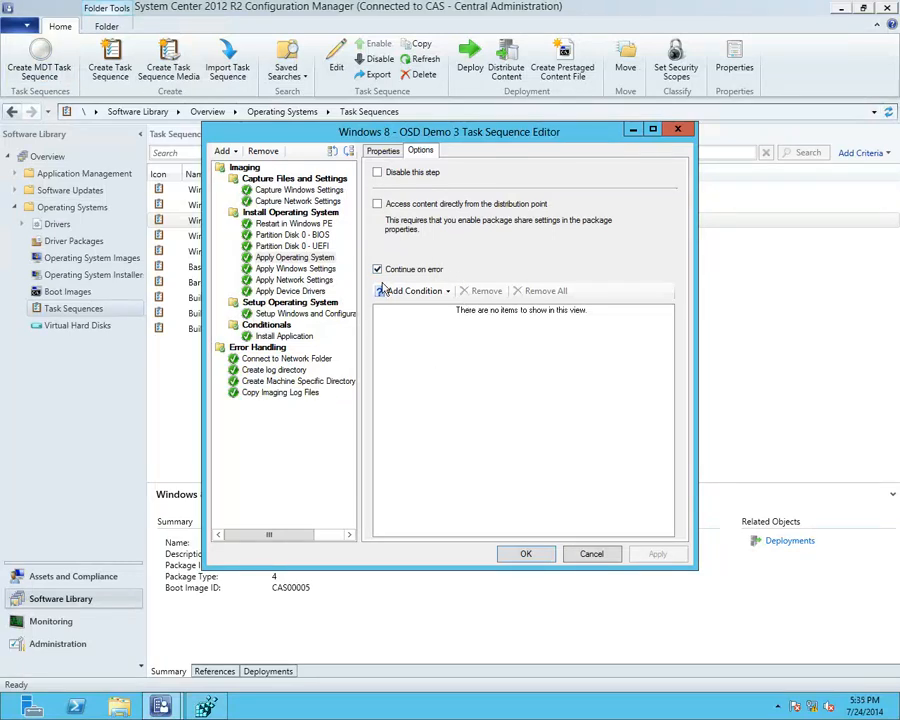
click(320, 213)
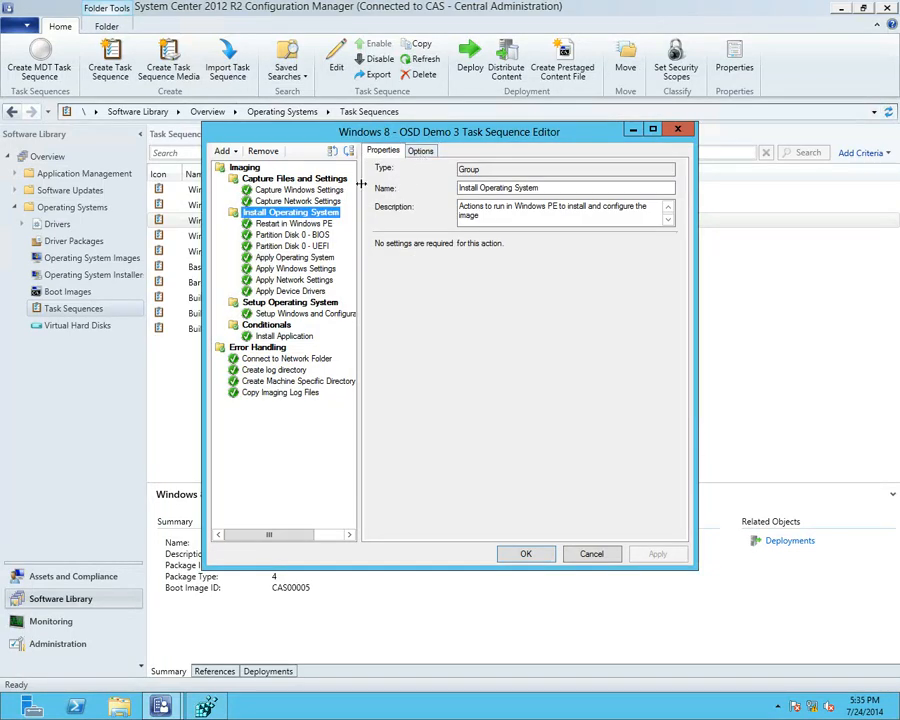
click(420, 151)
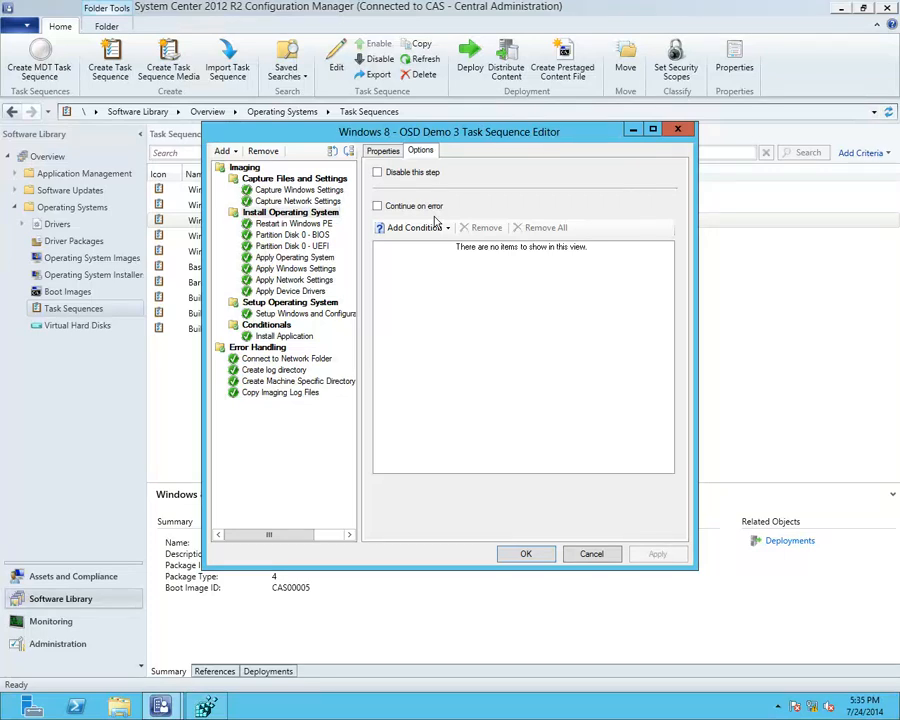
click(291, 214)
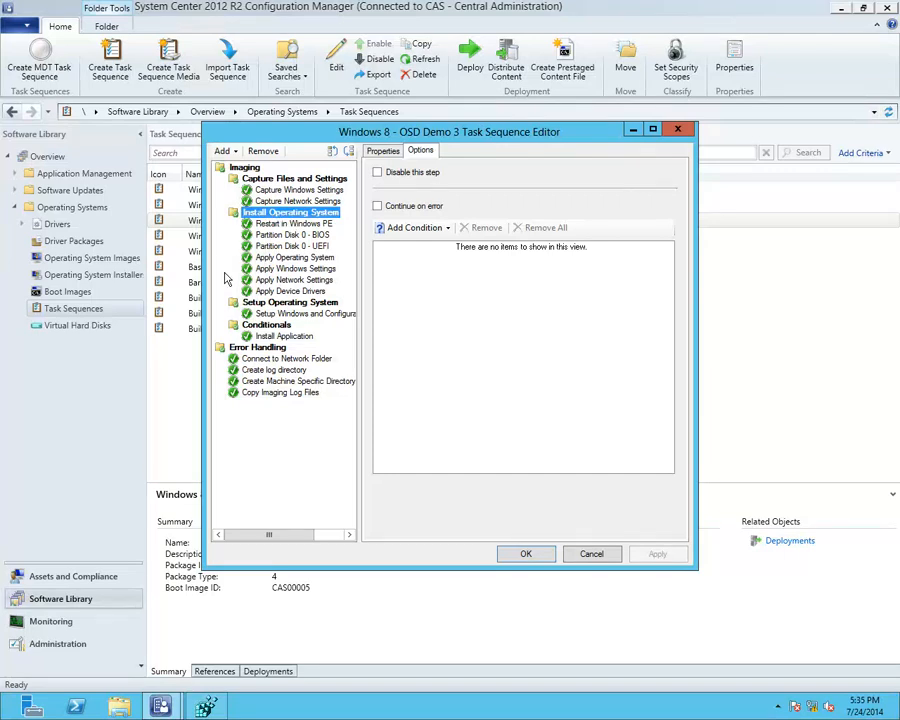
Look through the Setup Operating System and Install Operating System groups and check the Imaging group's Continue on error option.
click(257, 305)
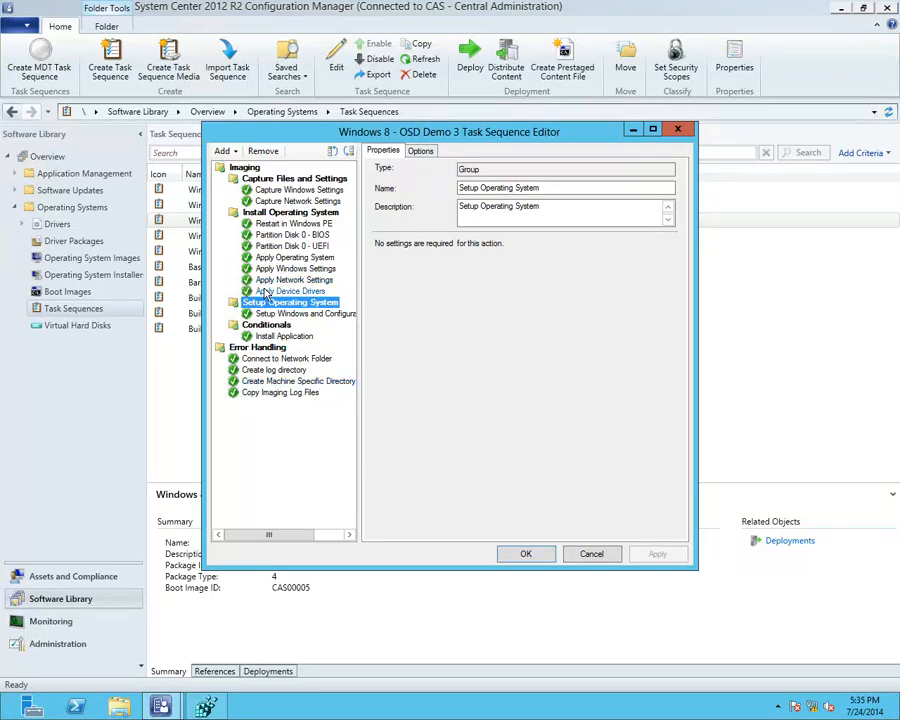
click(285, 212)
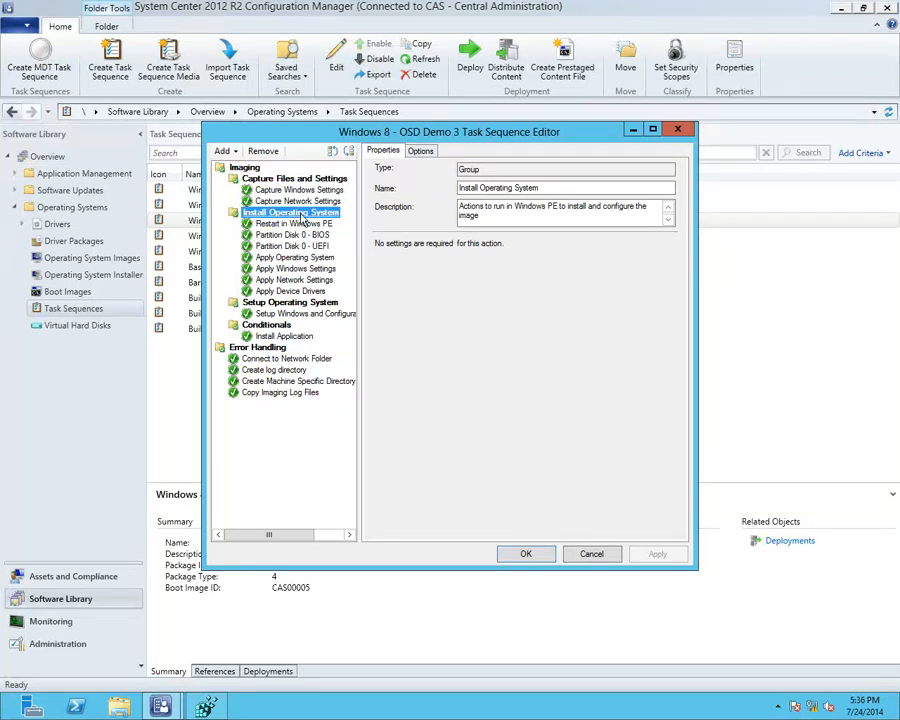
click(242, 169)
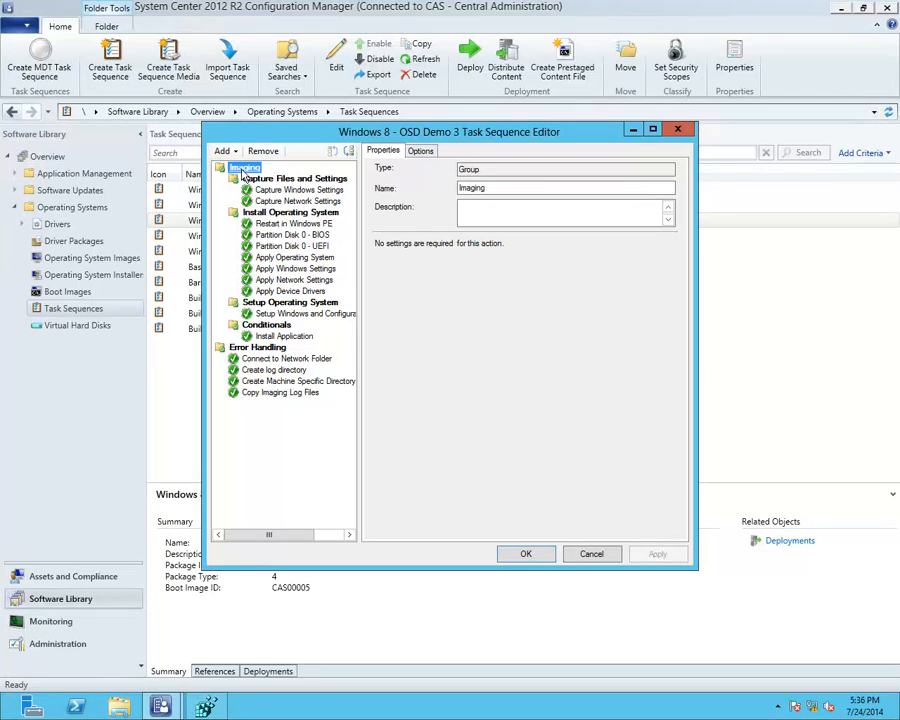
click(421, 151)
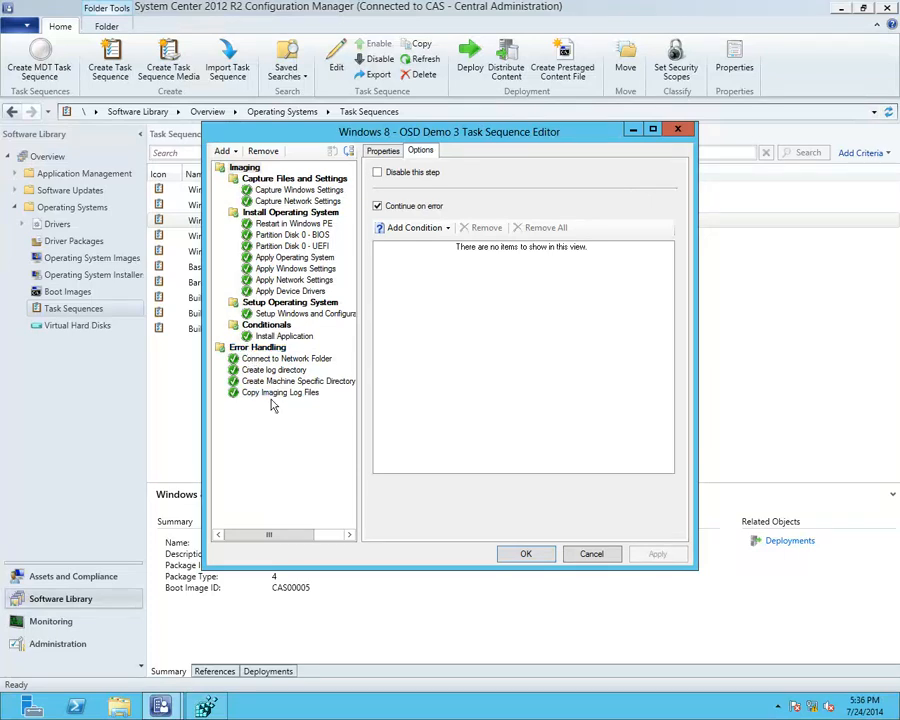
Delete the logs folder from the local C: drive and close the OSD Demo 3 task sequence editor without saving.
click(120, 708)
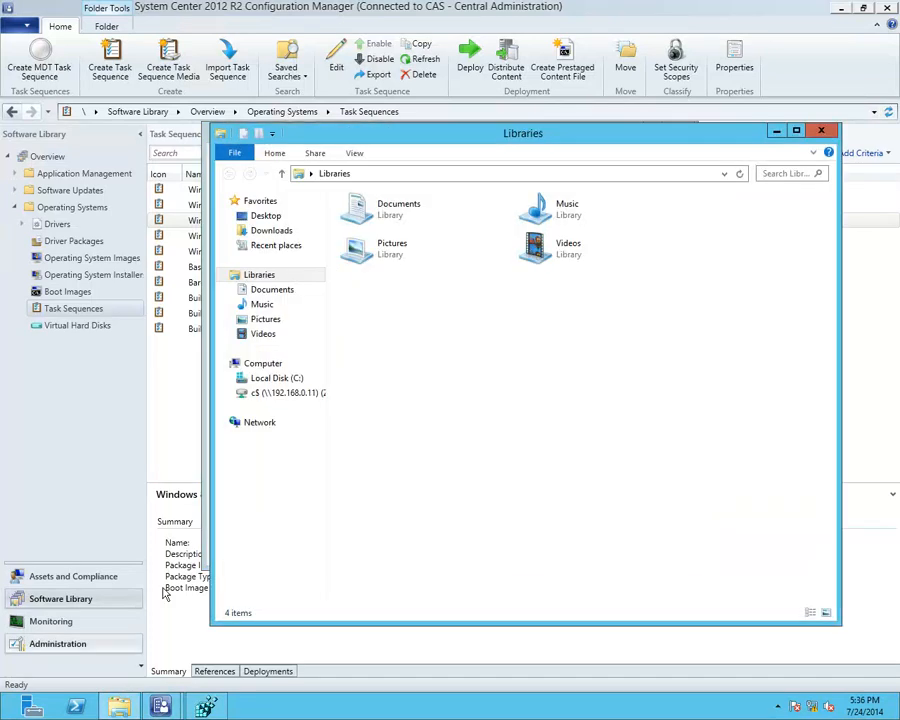
click(272, 381)
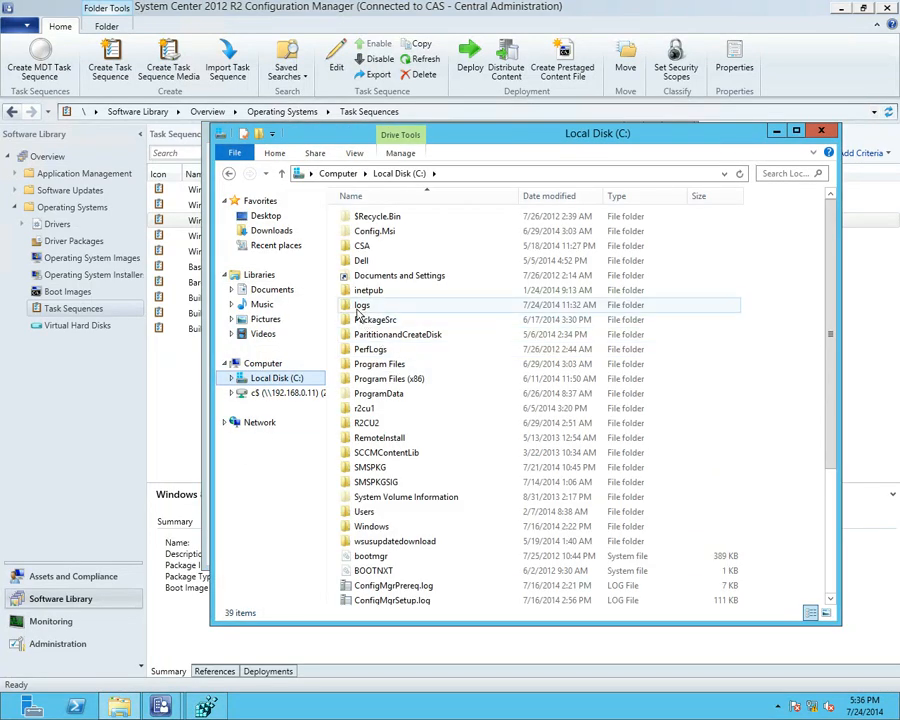
click(358, 306)
key(Delete)
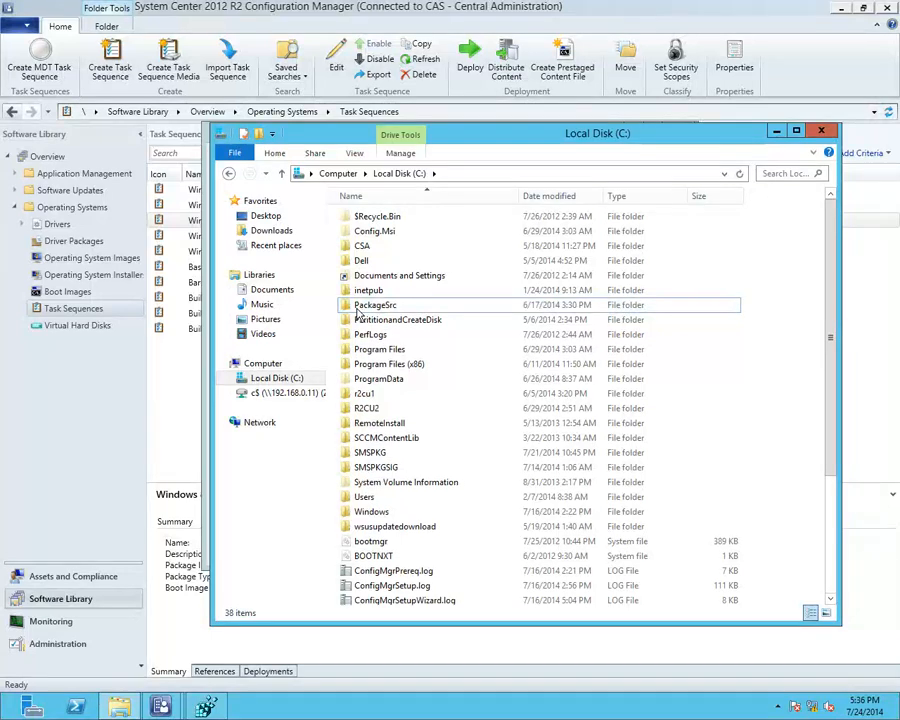
click(821, 132)
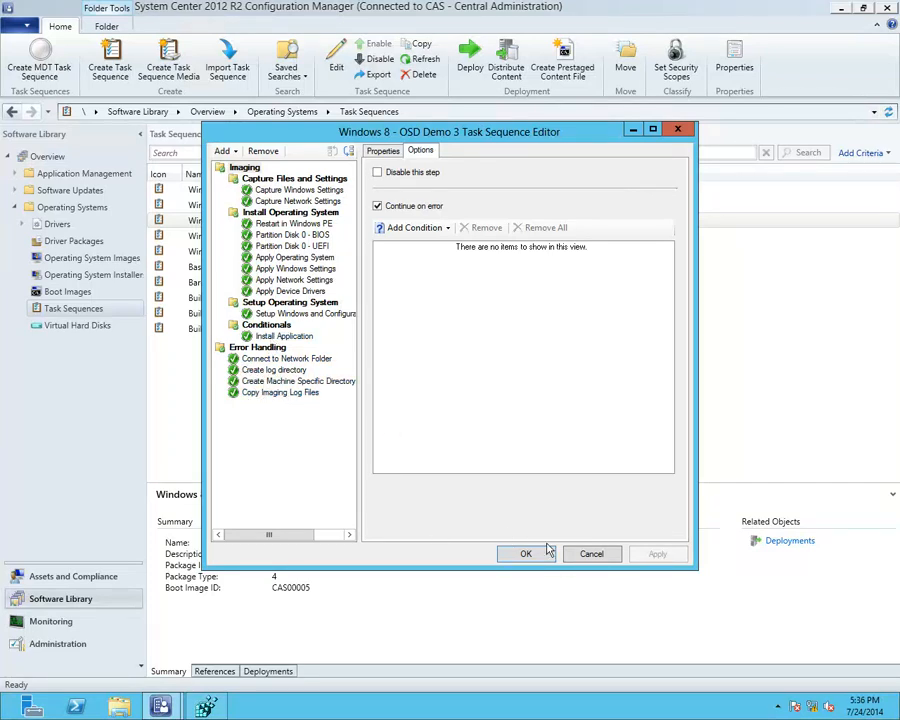
click(591, 553)
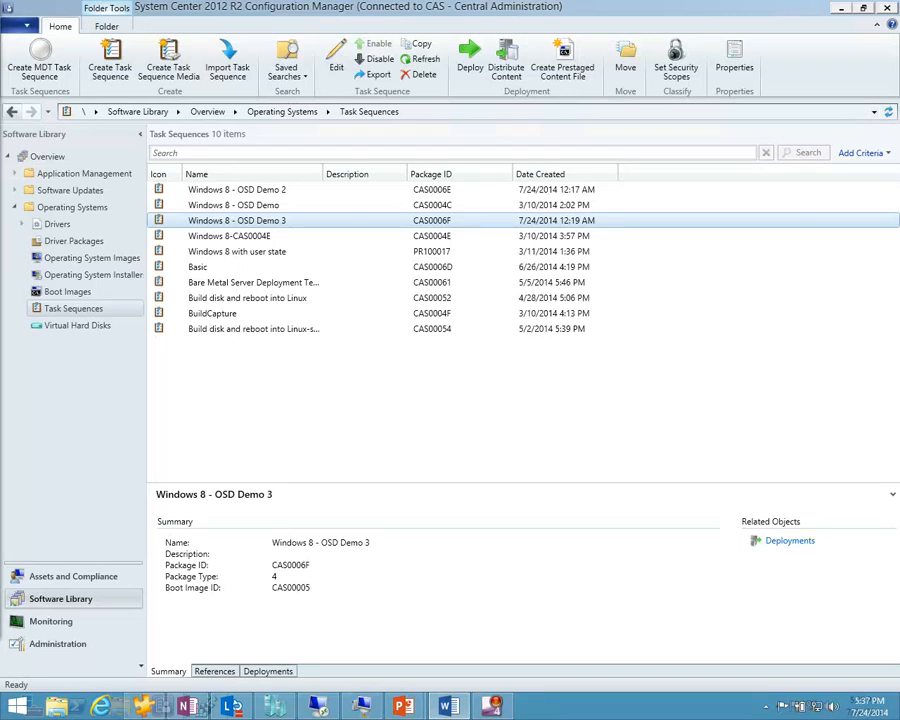
Switch to the Windows8 virtual machine and install Windows 8 - OSD Demo 3 from Software Center, retrying if the first request is rejected.
key(alt+Tab)
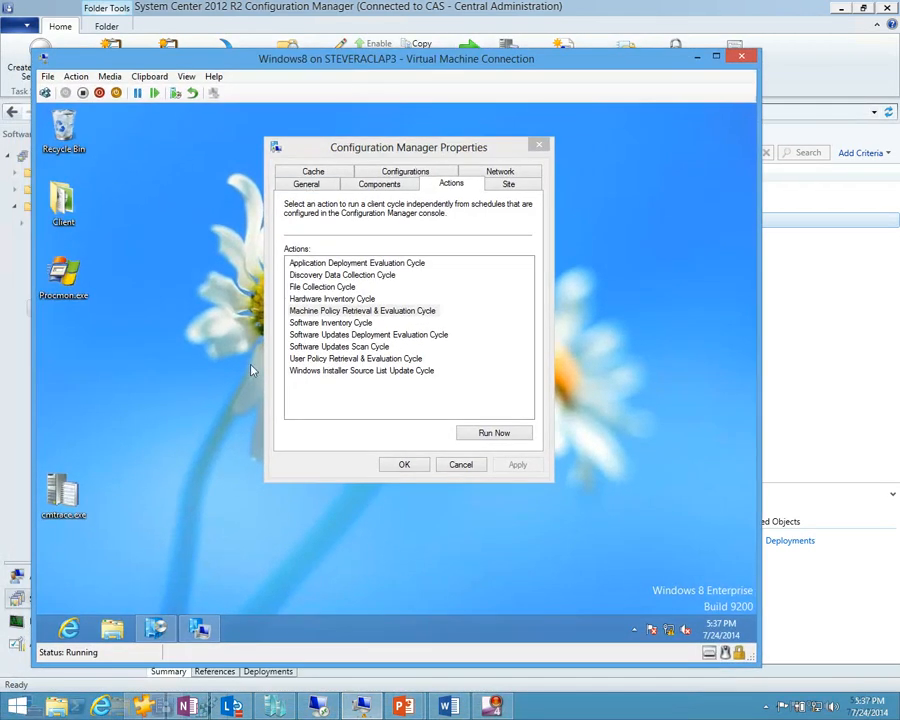
click(157, 630)
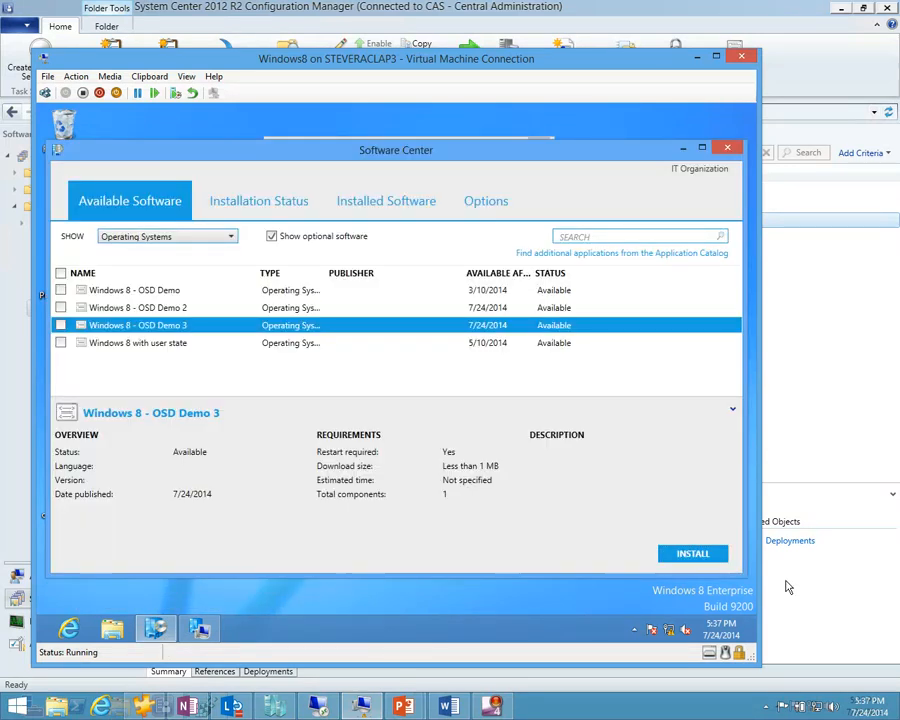
click(695, 555)
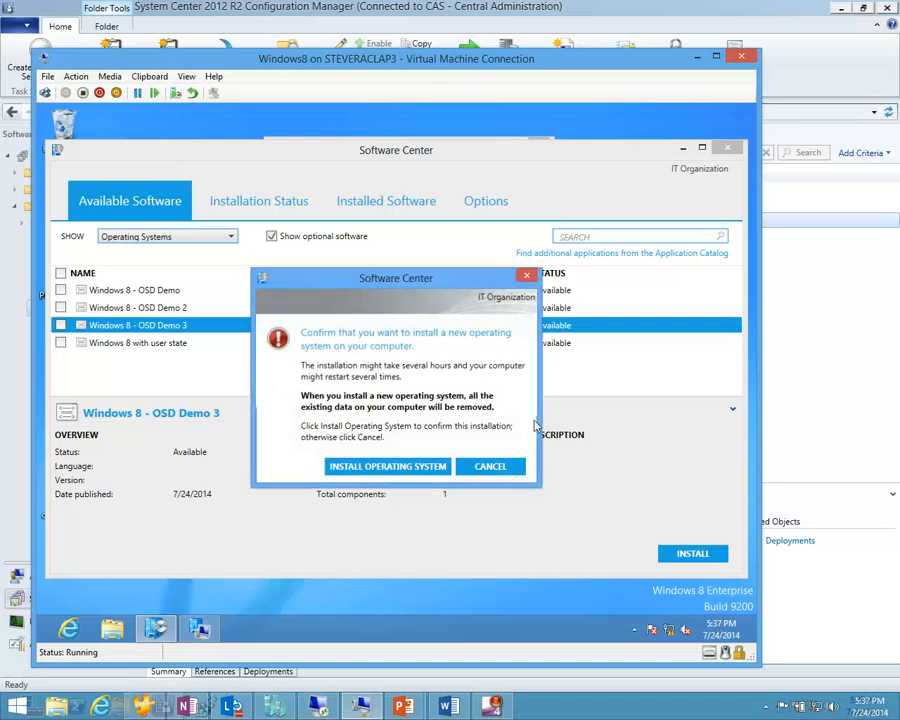
click(413, 468)
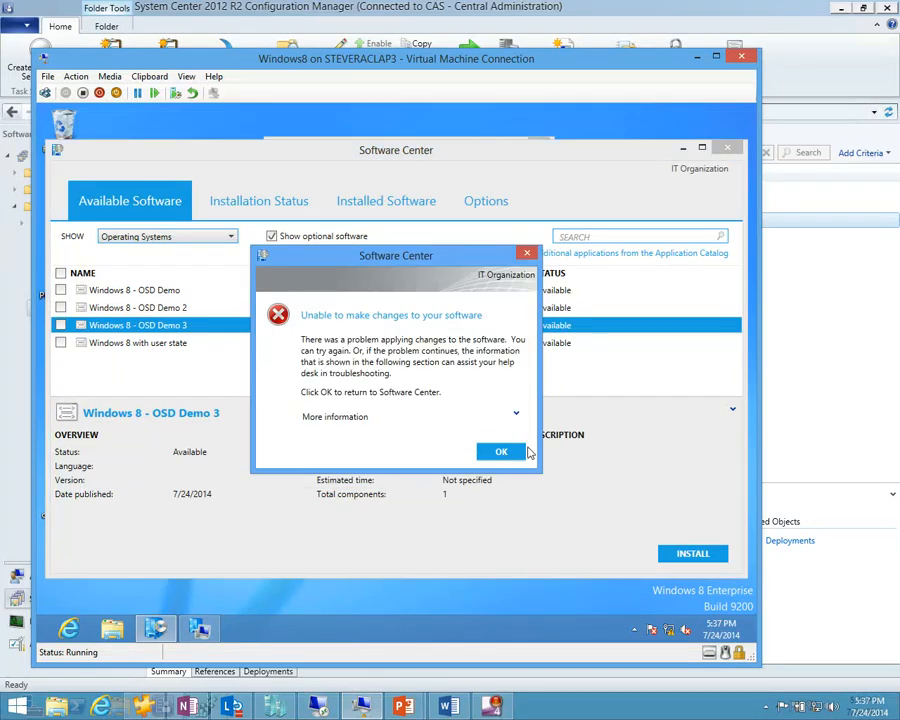
click(502, 453)
click(687, 556)
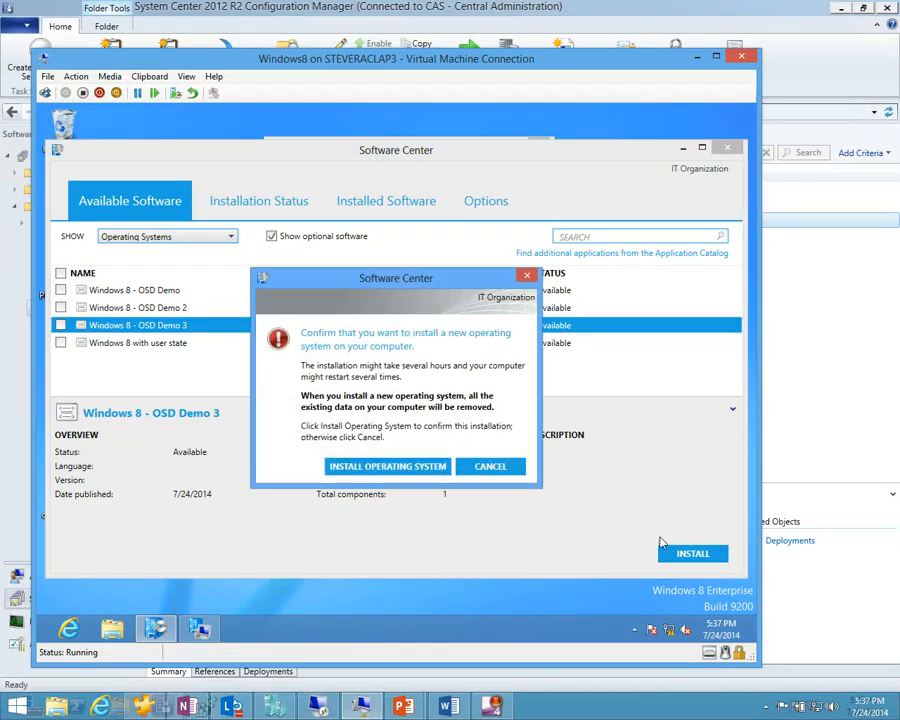
click(428, 466)
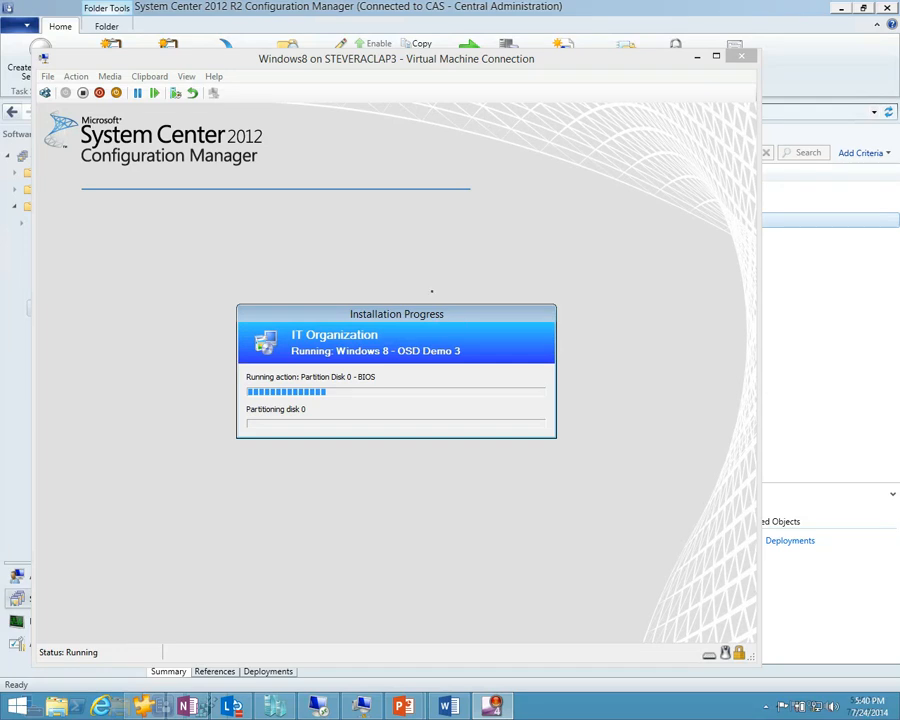
Open a command prompt in the virtual machine during the installation and move its window toward the centre of the display.
click(421, 282)
key(F8)
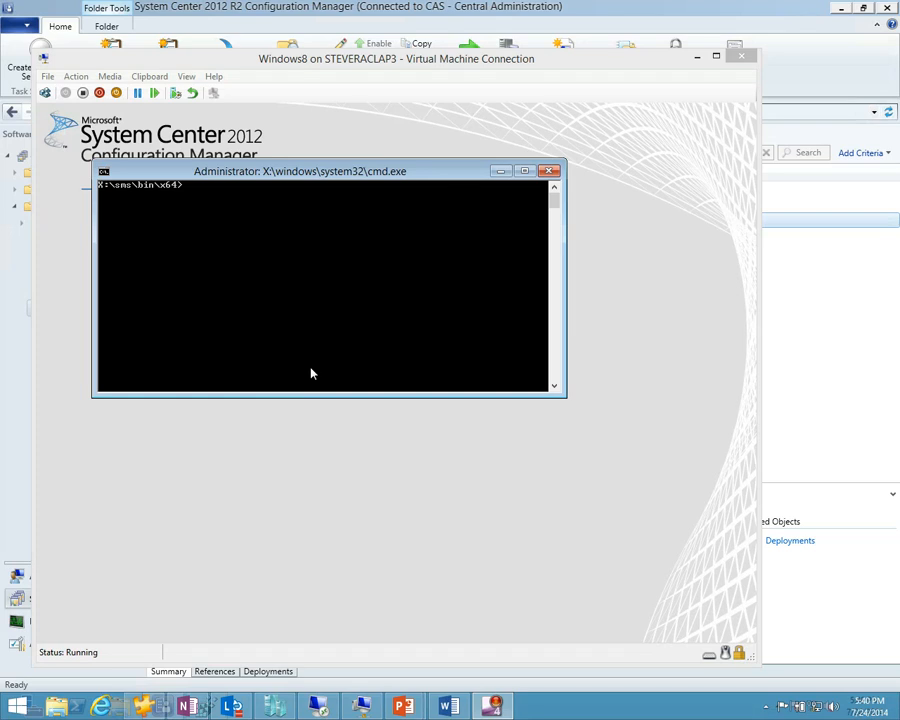
click(346, 192)
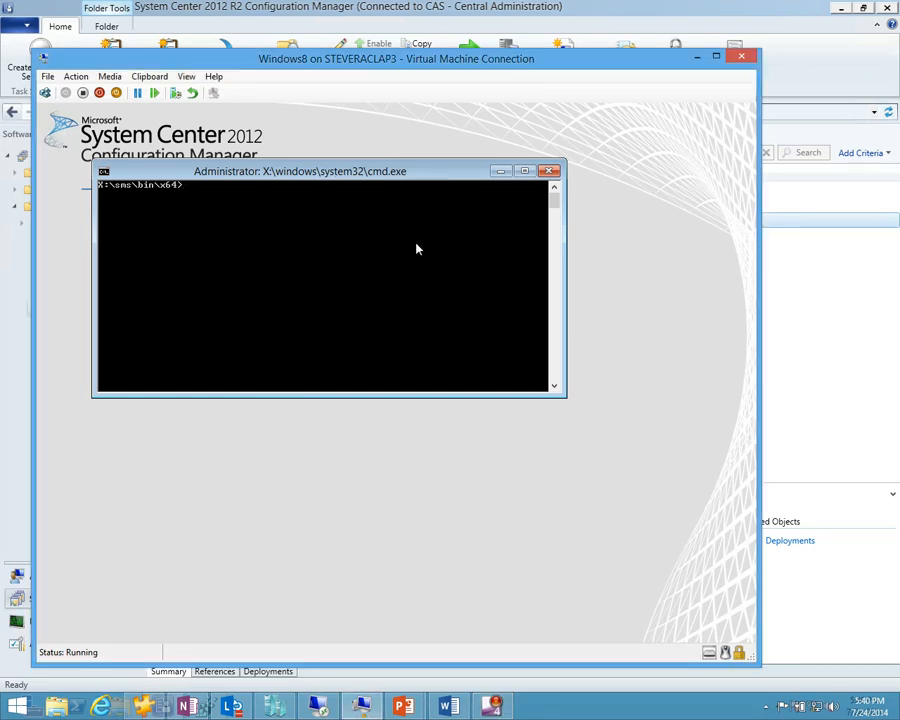
key(F8)
drag(427, 204, 436, 197)
Change to the \windows\temp\SMSTSLog directory in the command prompt and open smsts.log in Notepad.
click(373, 279)
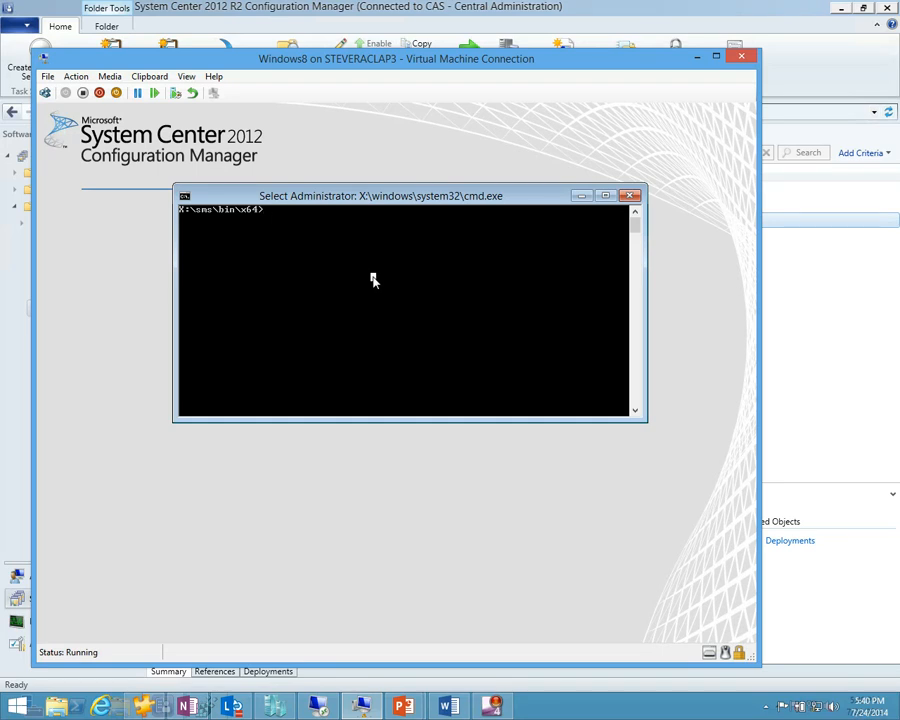
text(cd \)
key(Return)
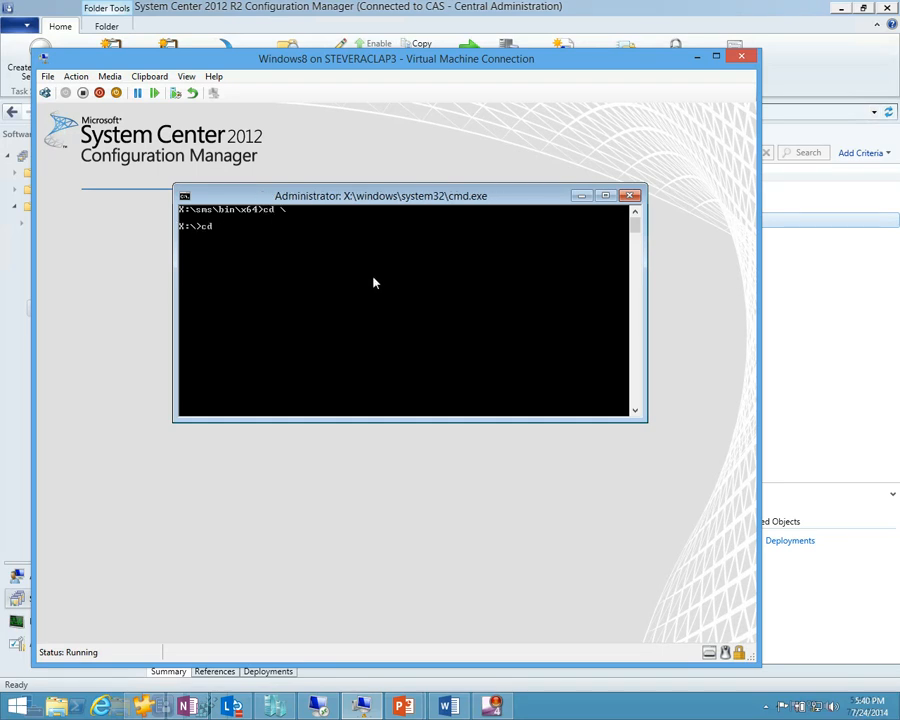
text(cd windows\system)
key(BackSpace)
key(BackSpace)
text(temp\SMSTSLog)
key(Return)
text(notepad smsts.log)
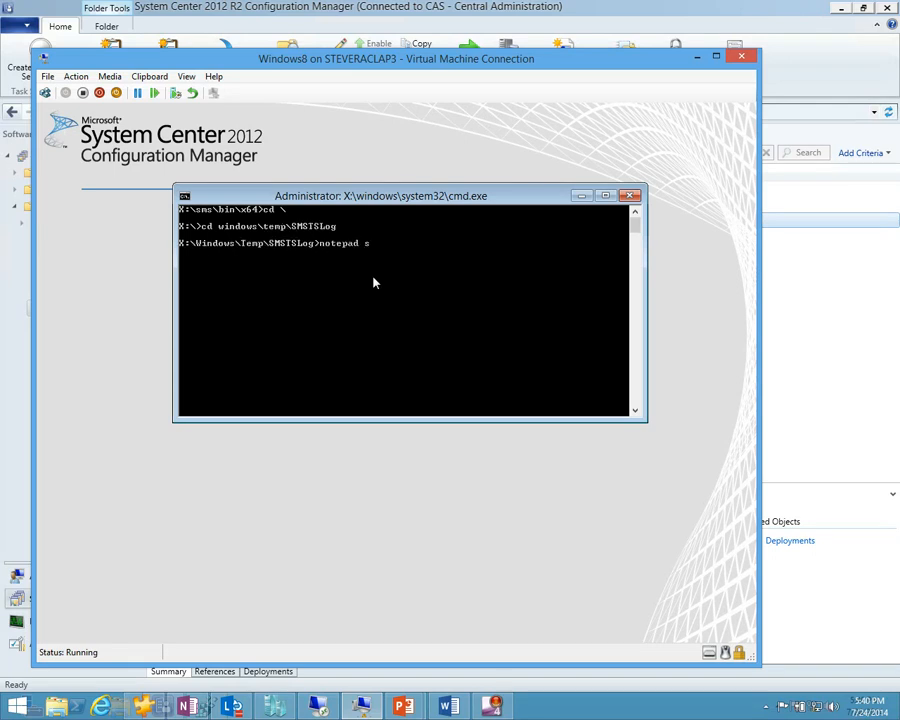
key(Return)
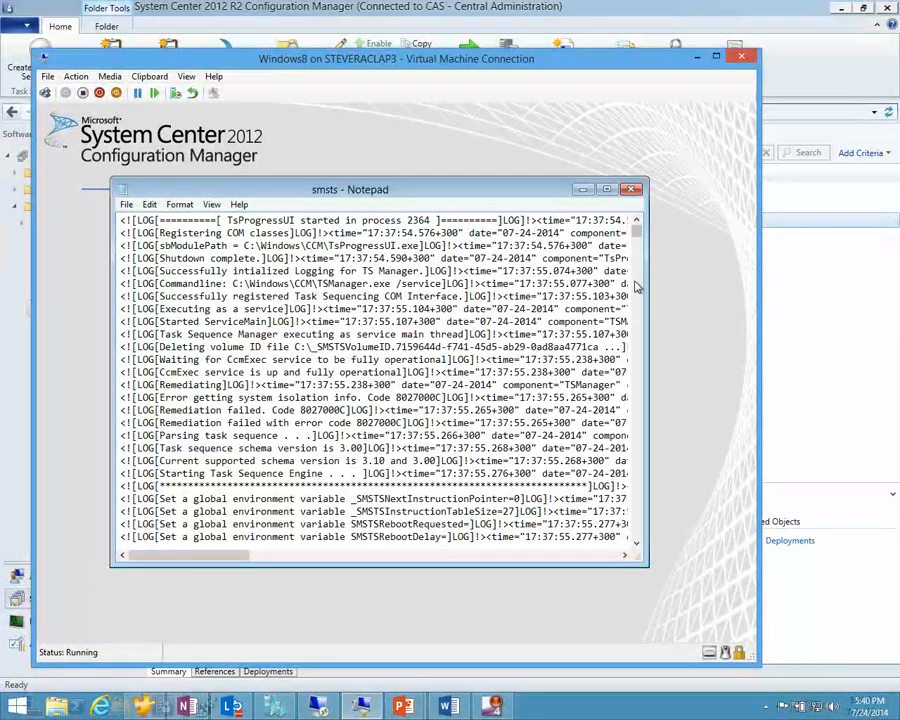
Look near the end of smsts.log for the failed action and how the Install Operating System and Imaging groups handle it.
drag(637, 243, 645, 545)
scroll(325, 427, up, 5)
scroll(326, 427, up, 6)
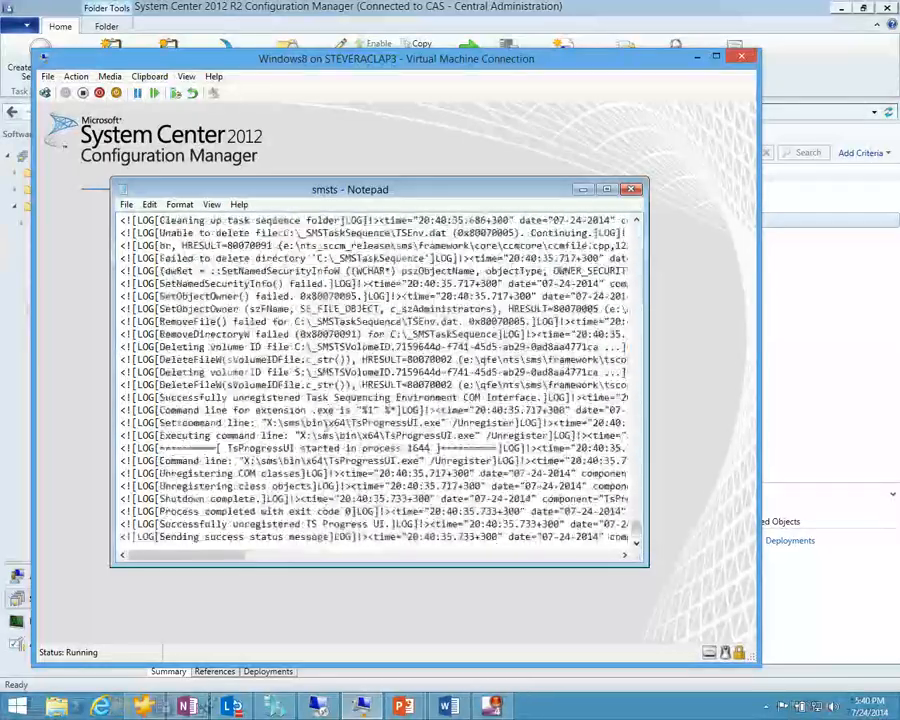
scroll(327, 400, down, 12)
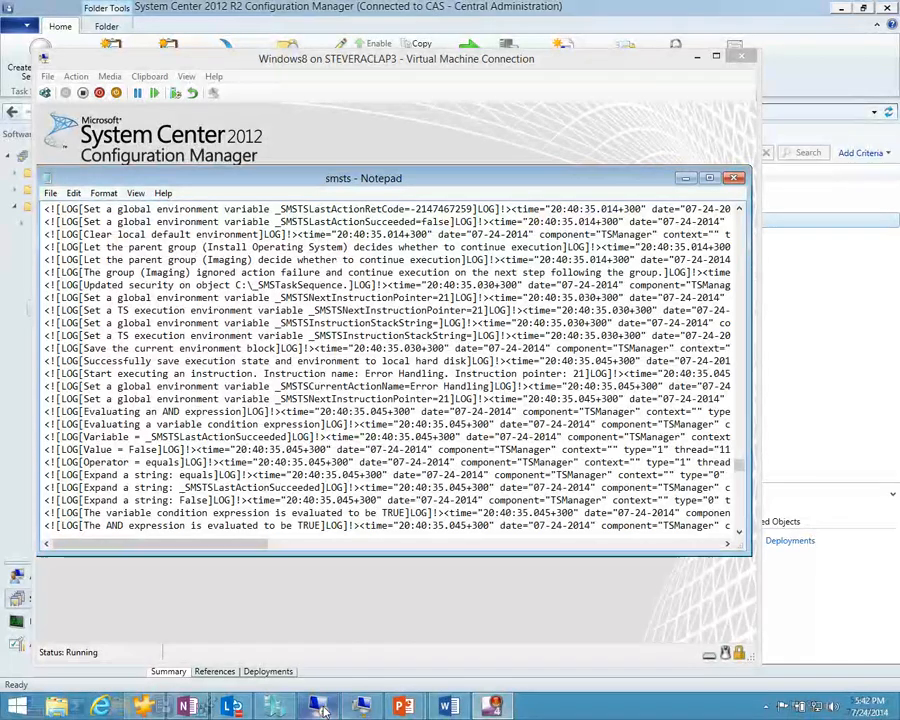
Switch to the Configuration Manager console, check Continue on error for OSD Demo 3's Install Operating System and Imaging groups, and close the editor without saving.
mouse_move(322, 710)
click(316, 640)
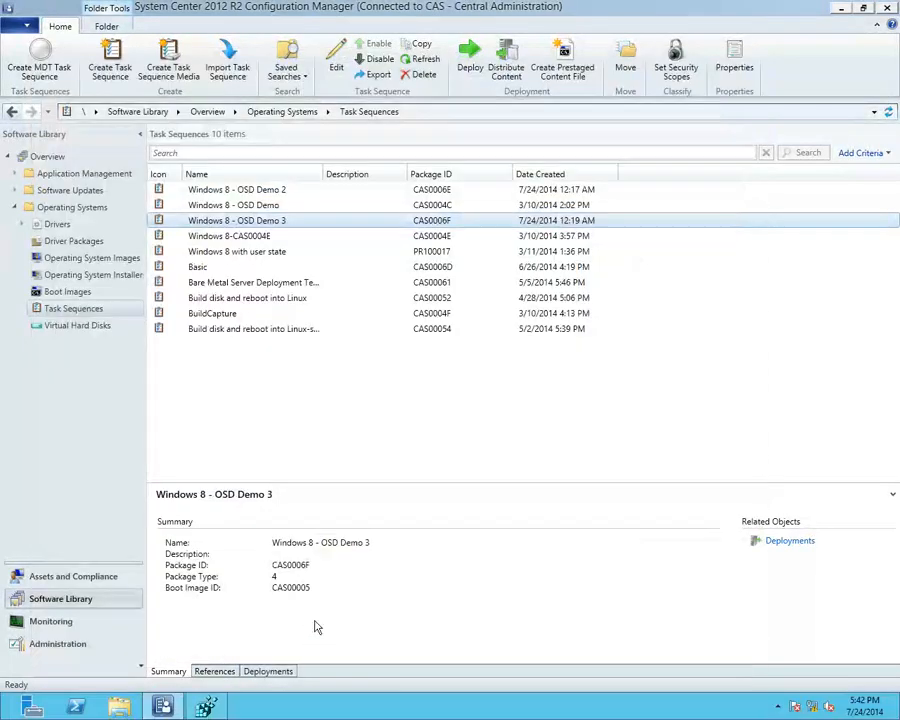
right_click(236, 223)
click(263, 235)
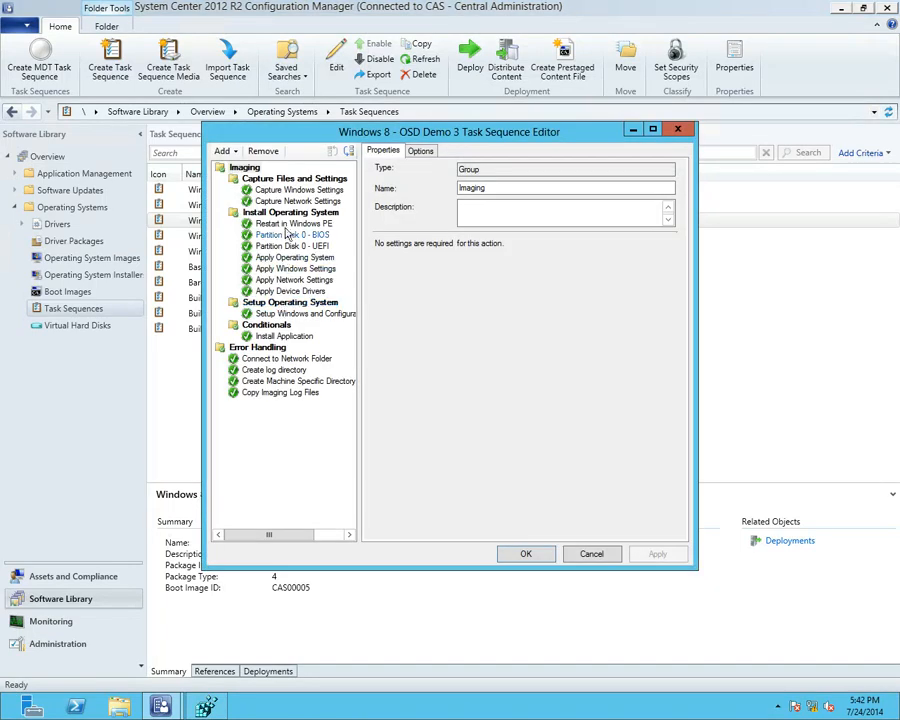
click(291, 213)
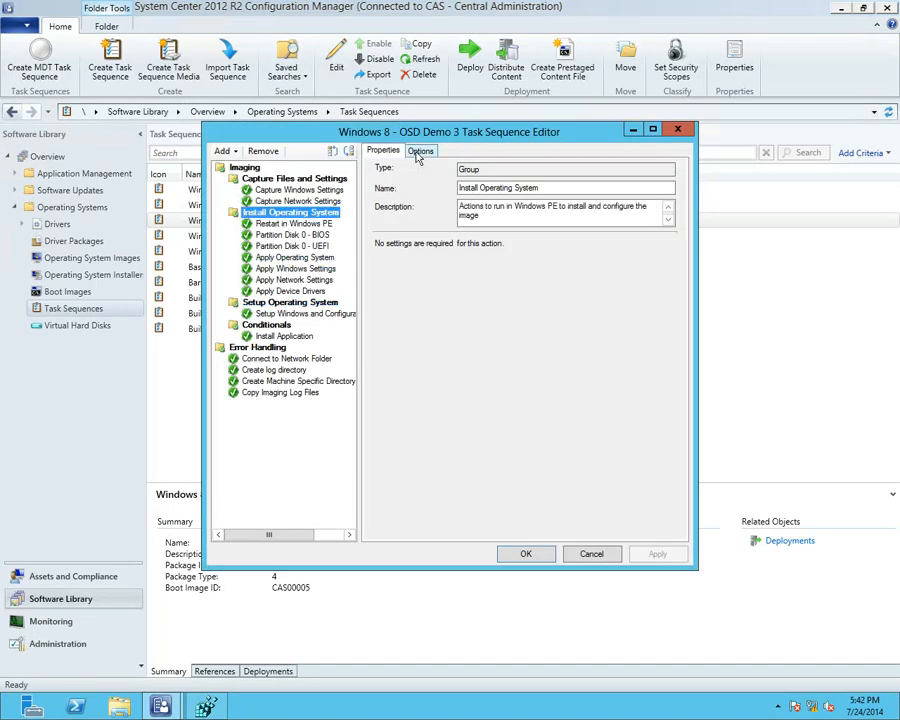
click(419, 151)
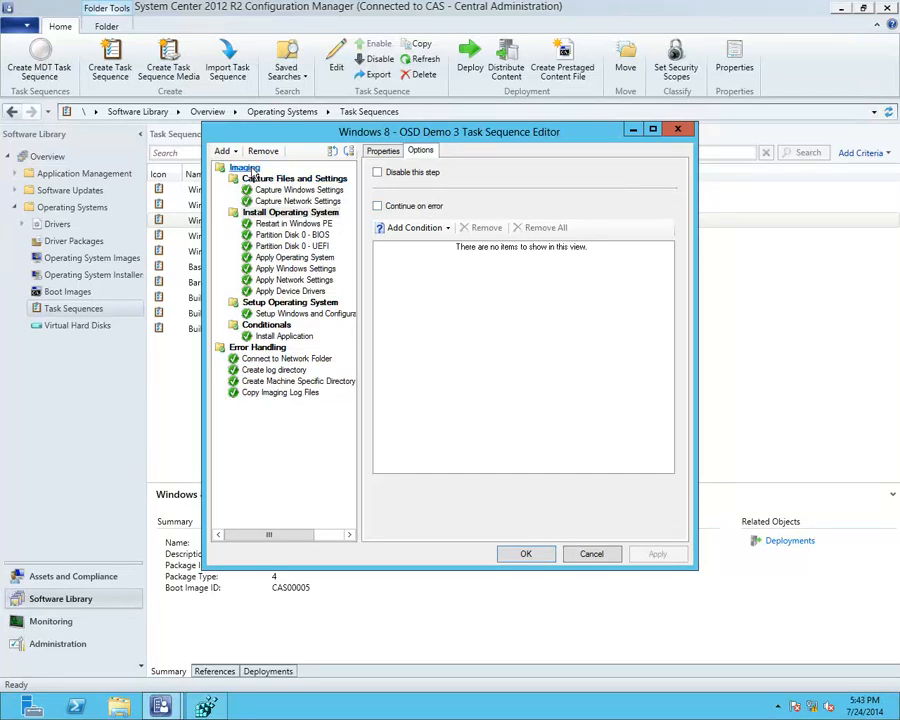
click(245, 167)
click(419, 150)
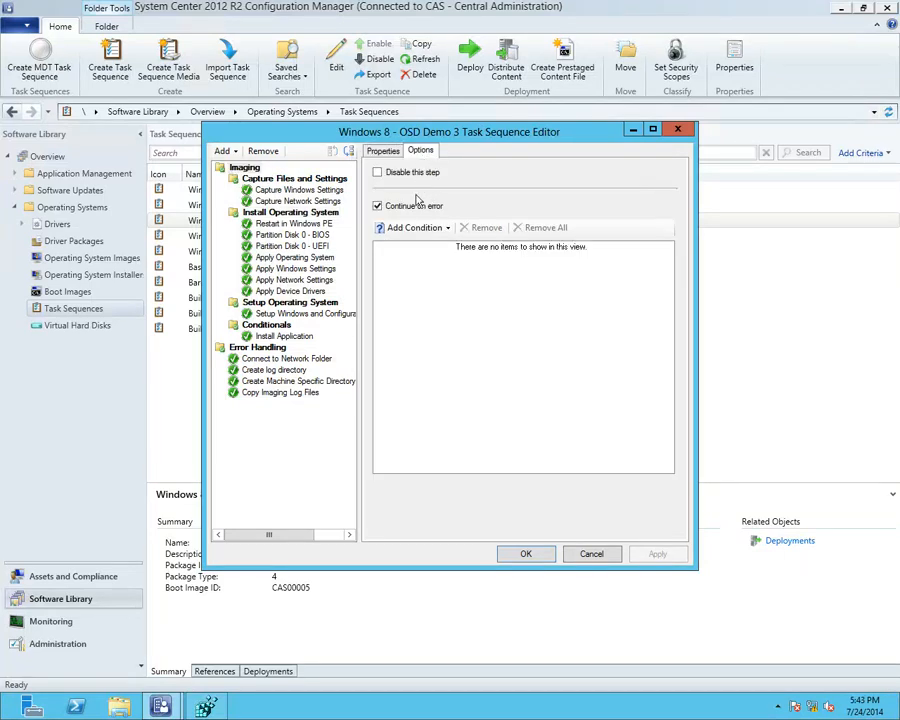
click(586, 556)
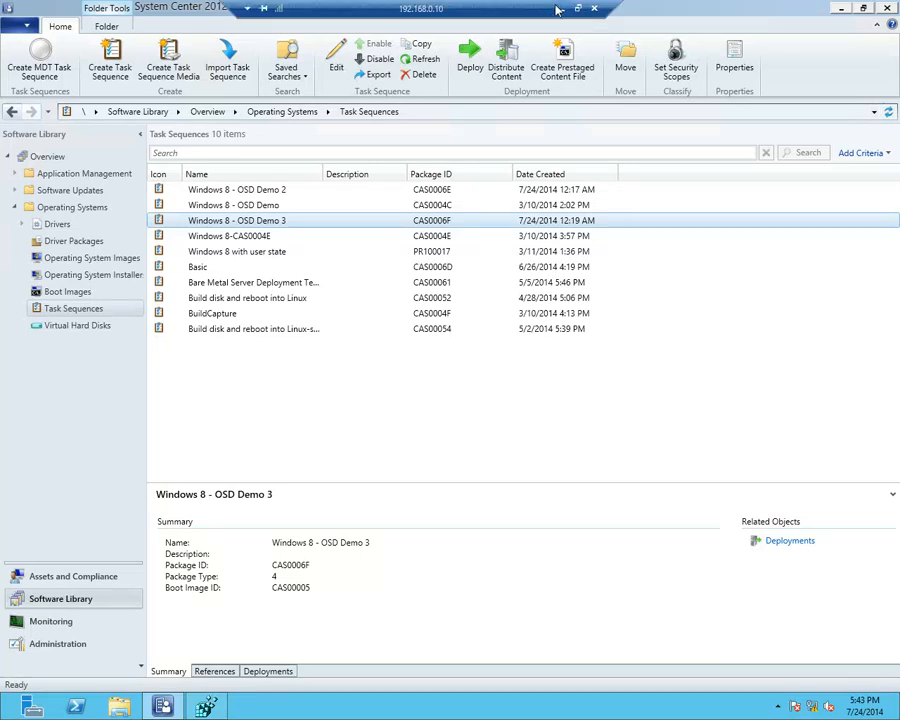
Return to smsts.log in the Windows8 virtual machine and examine the condition evaluation for the Error Handling group.
mouse_move(55, 717)
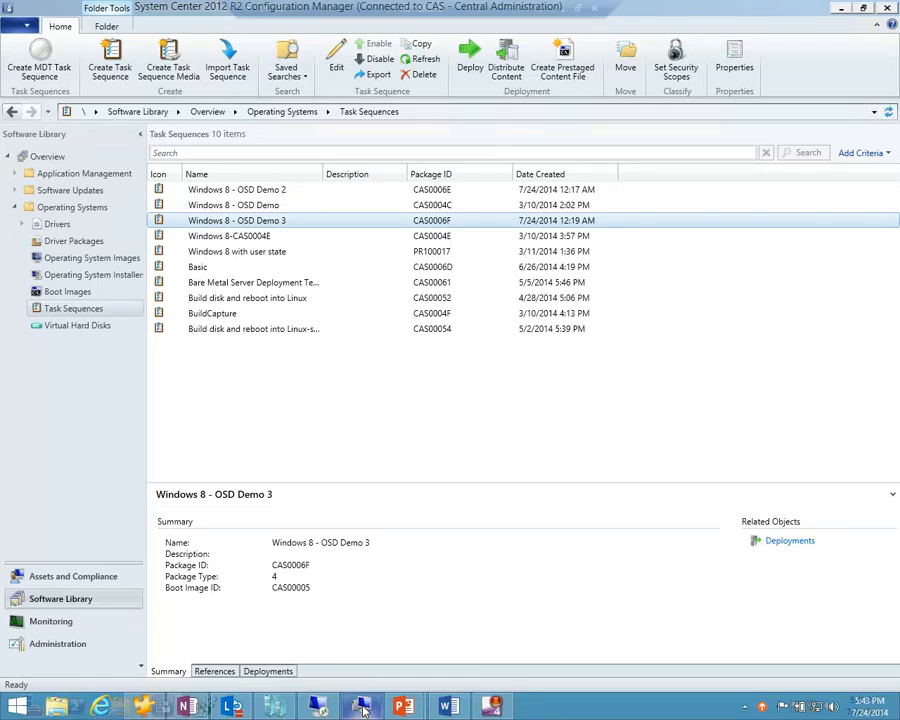
mouse_move(364, 710)
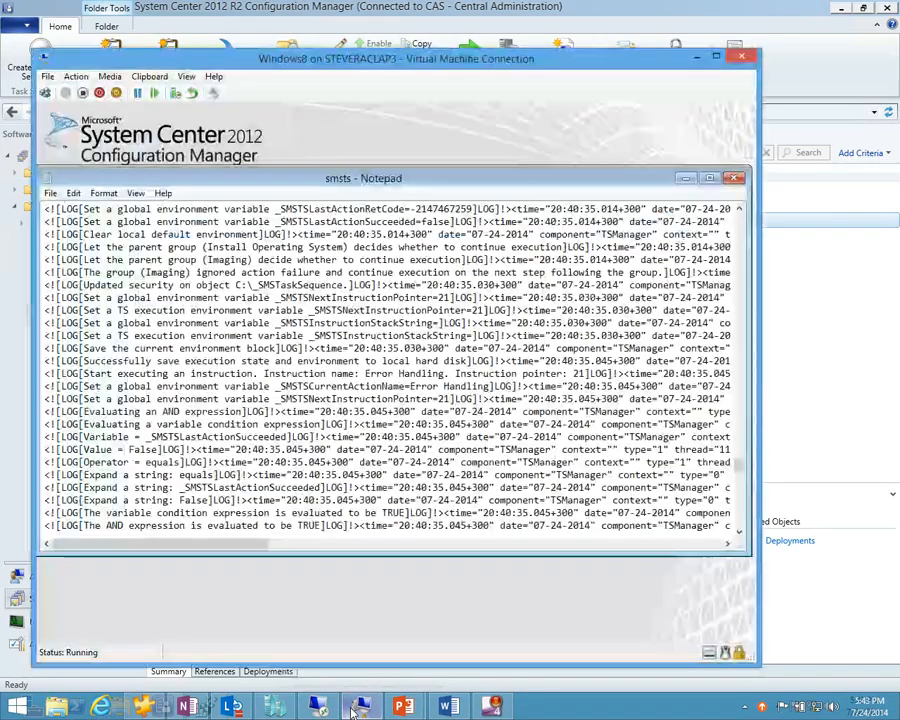
click(364, 707)
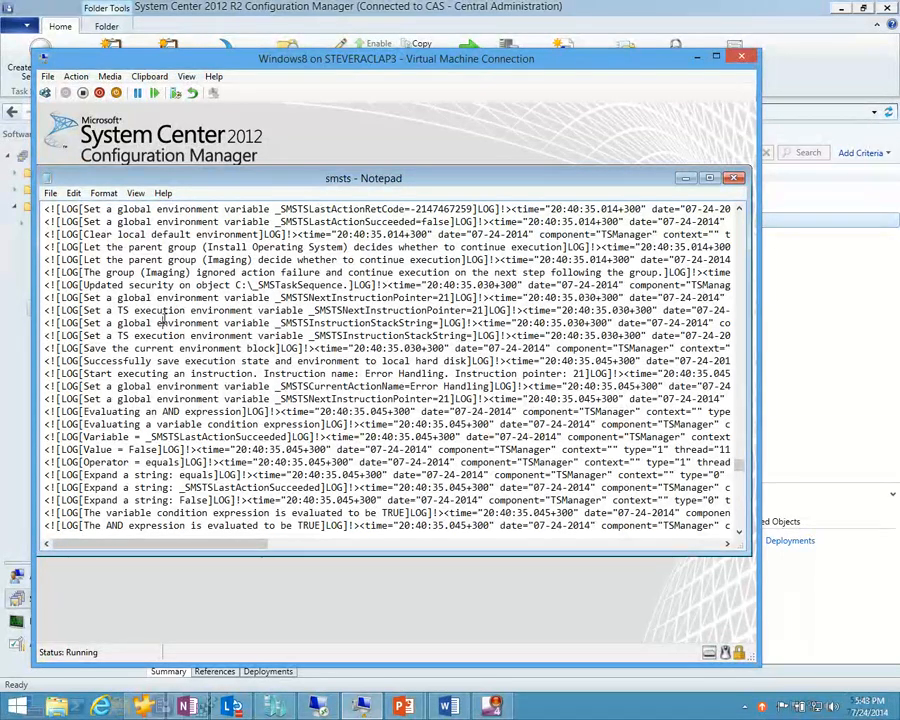
scroll(163, 318, down, 2)
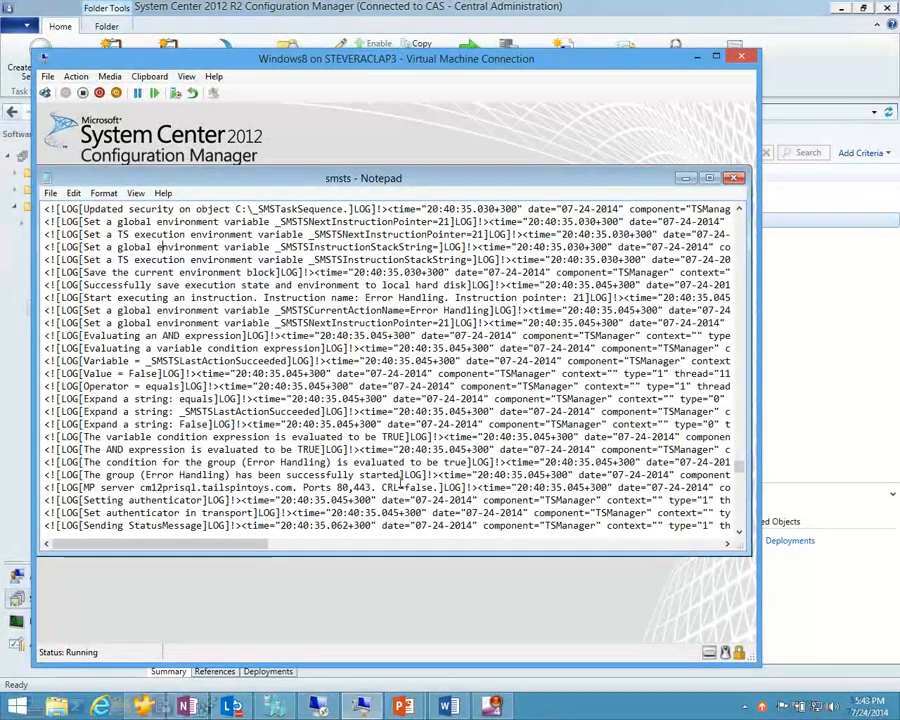
scroll(402, 483, down, 2)
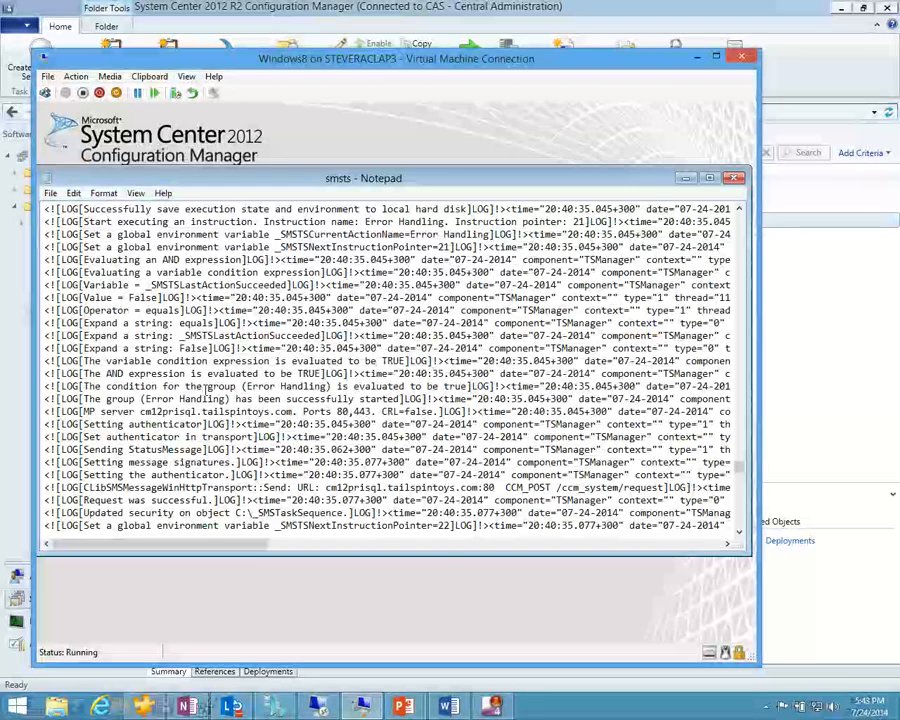
drag(162, 386, 468, 387)
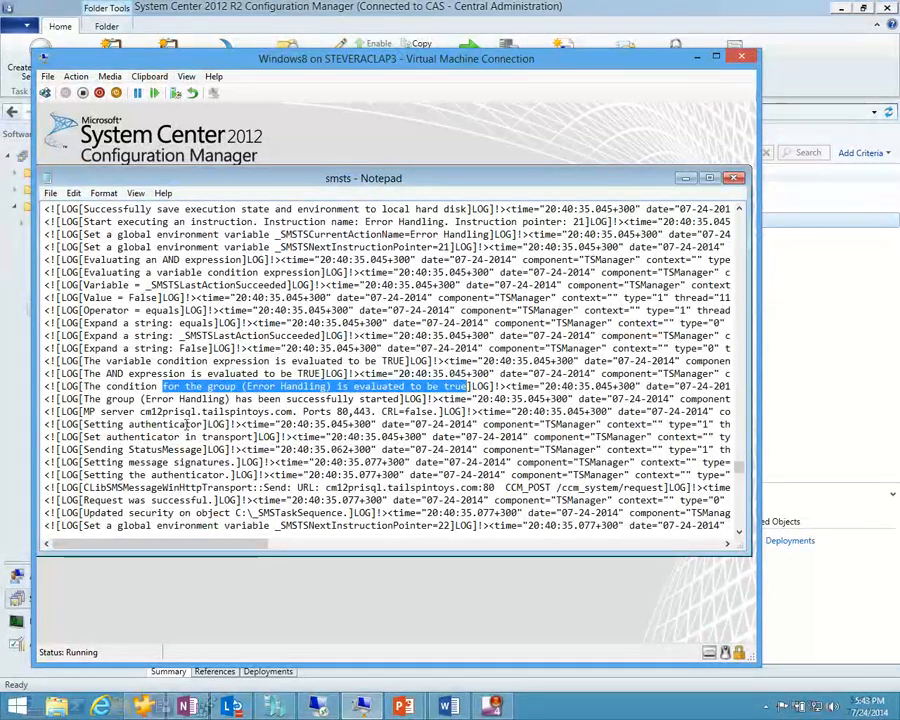
Read the smsts.log entries for the Connect to Network Folder action in the Error Handling group.
scroll(190, 424, down, 2)
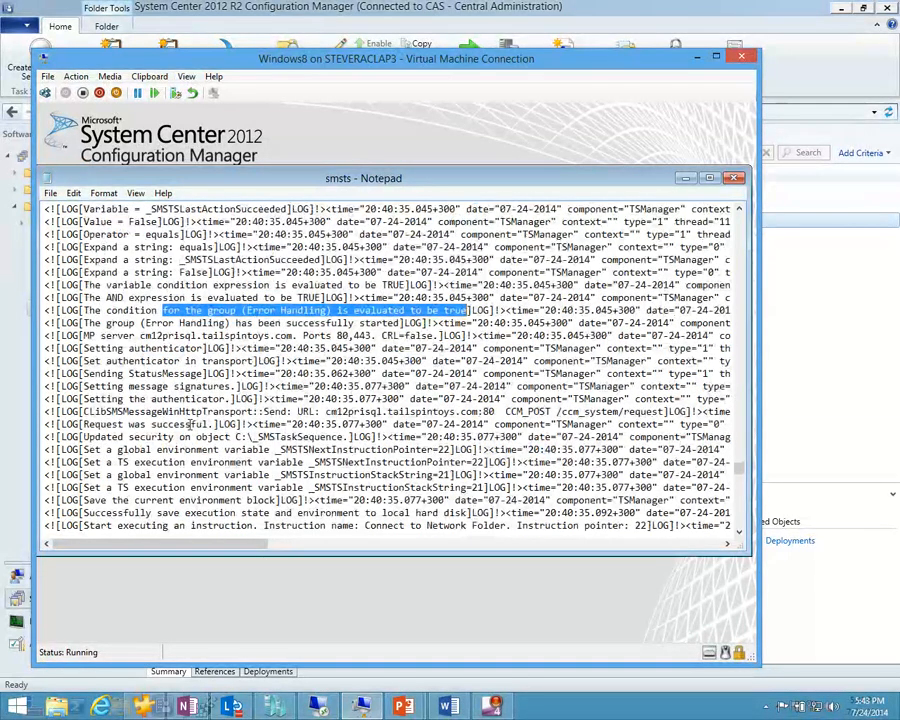
scroll(183, 424, down, 2)
scroll(180, 424, down, 3)
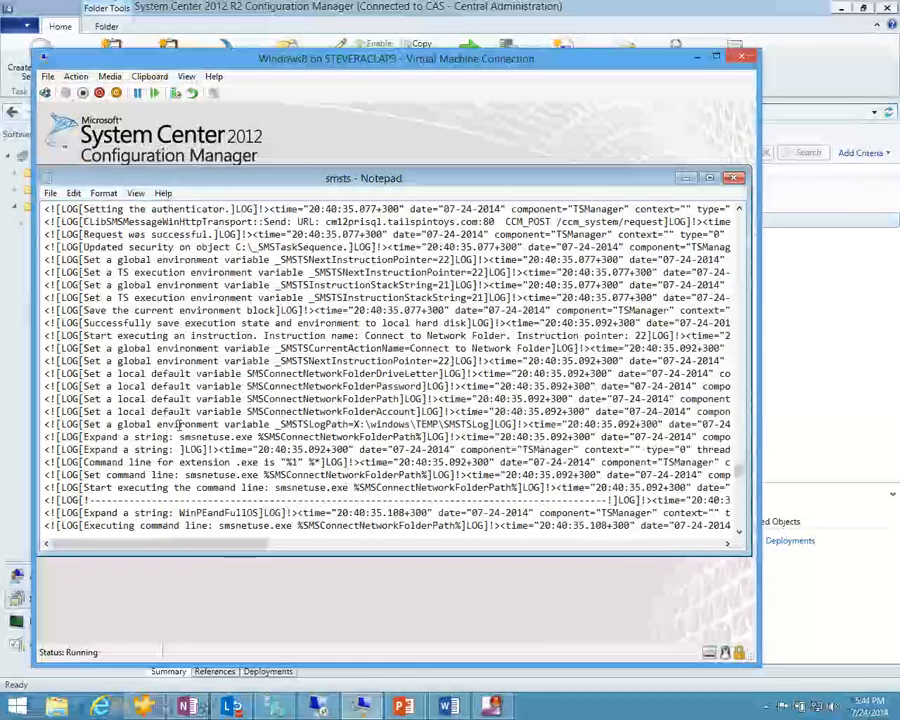
scroll(180, 424, down, 3)
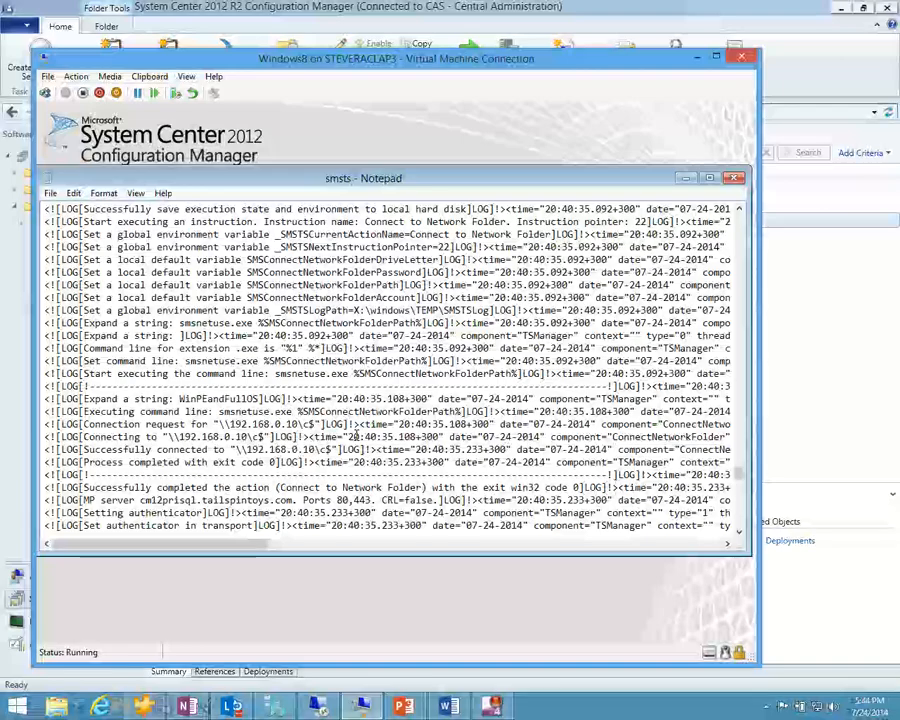
scroll(404, 425, down, 5)
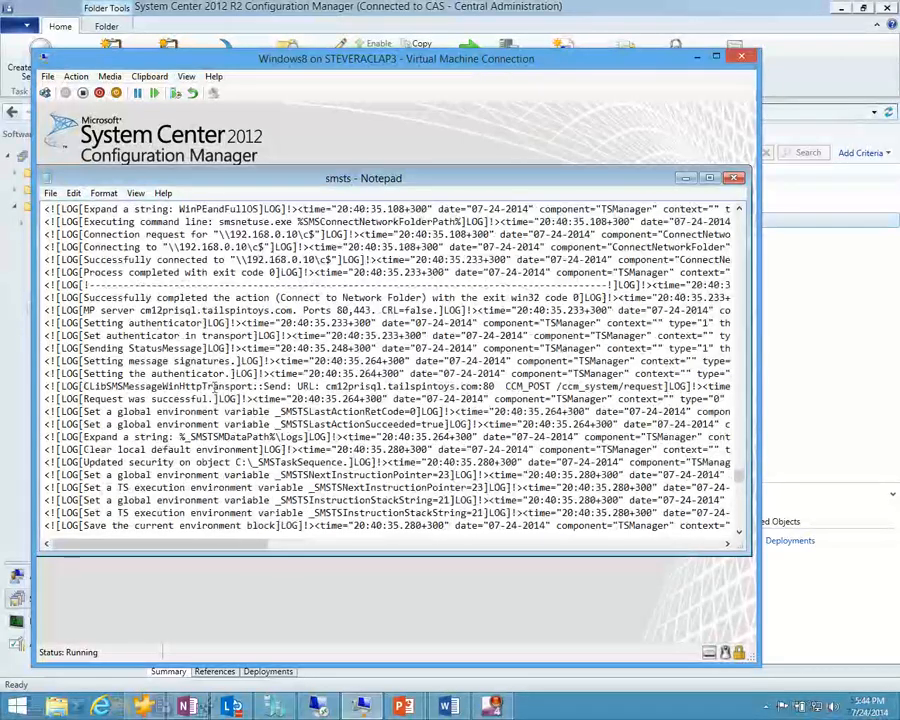
Examine the Create log directory entries in smsts.log, highlighting its cmd.exe command and its completion line.
scroll(404, 424, down, 2)
scroll(345, 373, down, 5)
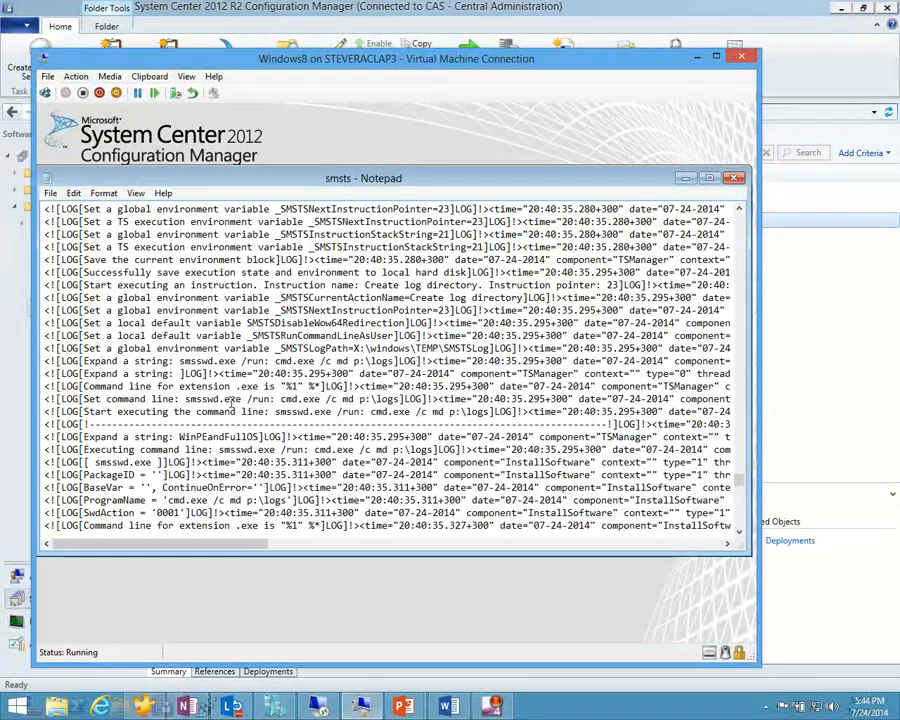
scroll(222, 390, down, 1)
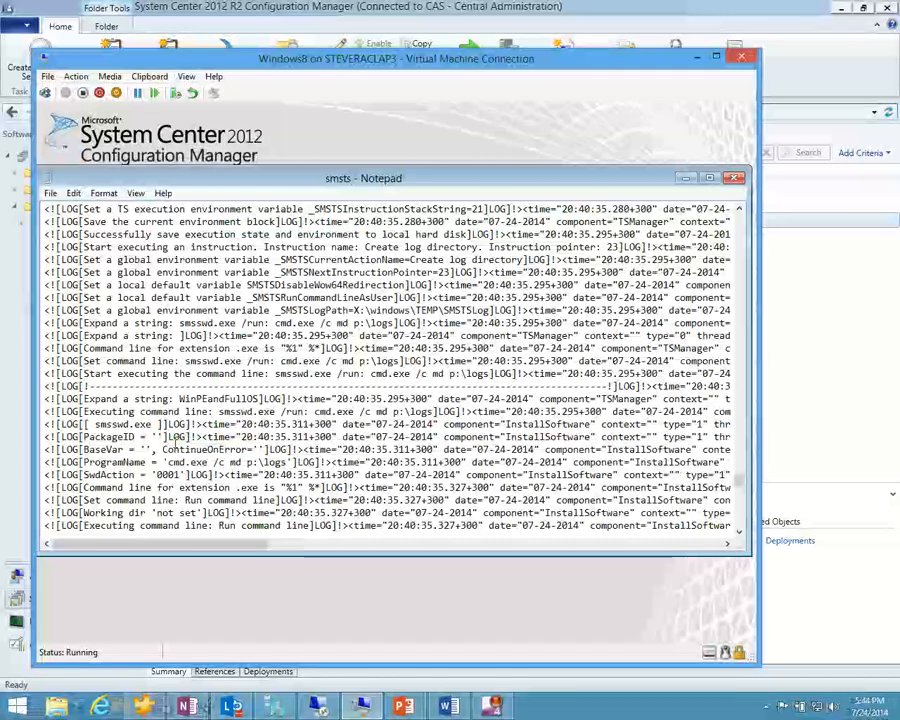
scroll(151, 440, down, 2)
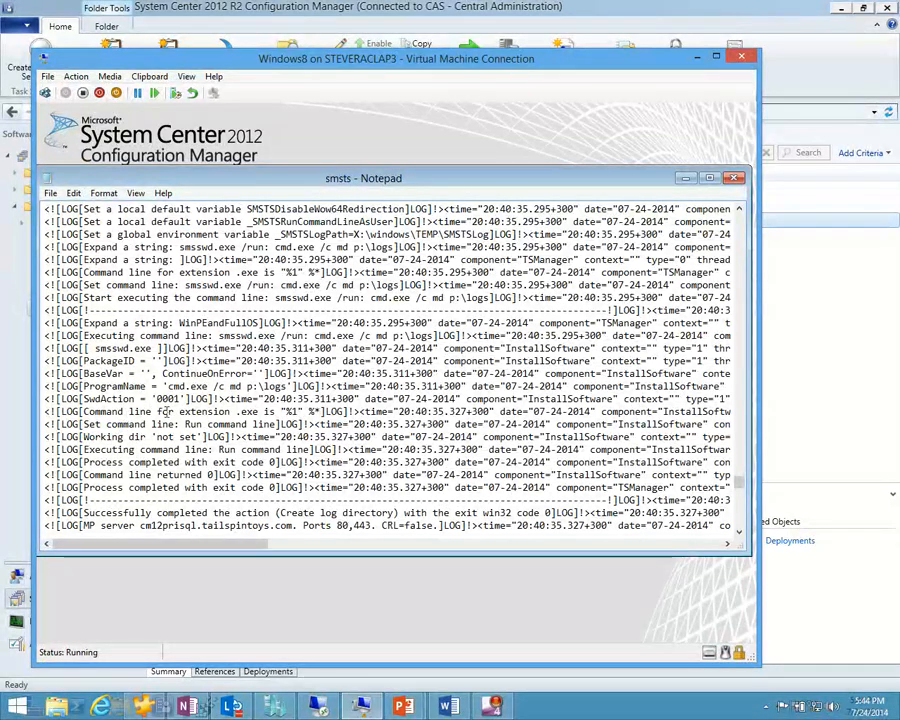
drag(288, 386, 164, 386)
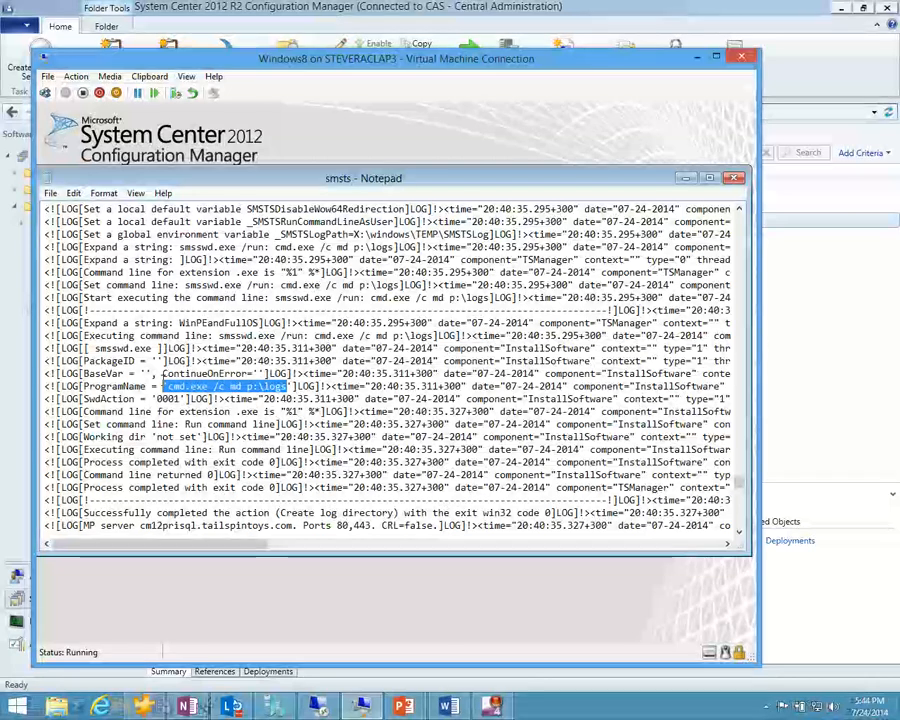
scroll(245, 434, down, 1)
scroll(248, 435, down, 2)
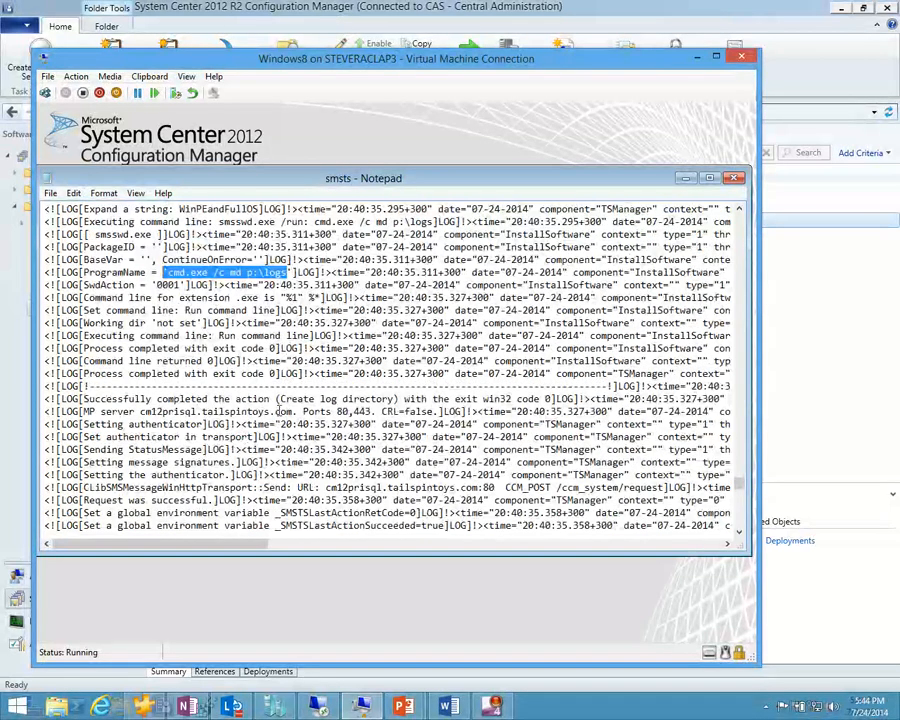
drag(432, 398, 247, 411)
Examine the Create Machine Specific Directory entries in smsts.log, highlighting the instruction name and the machine name in its command.
scroll(250, 414, down, 4)
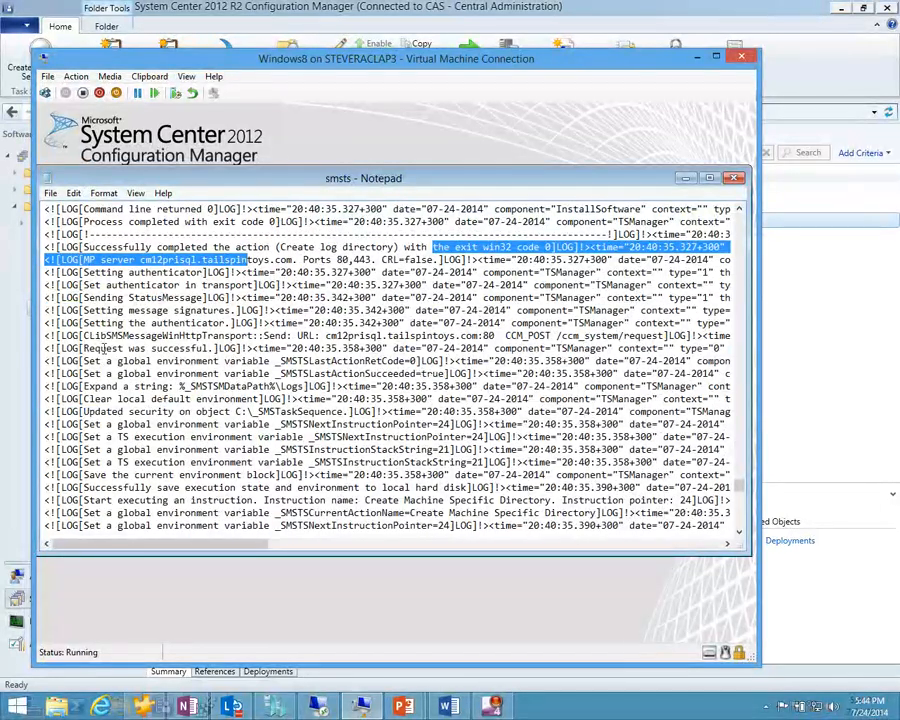
scroll(103, 424, down, 1)
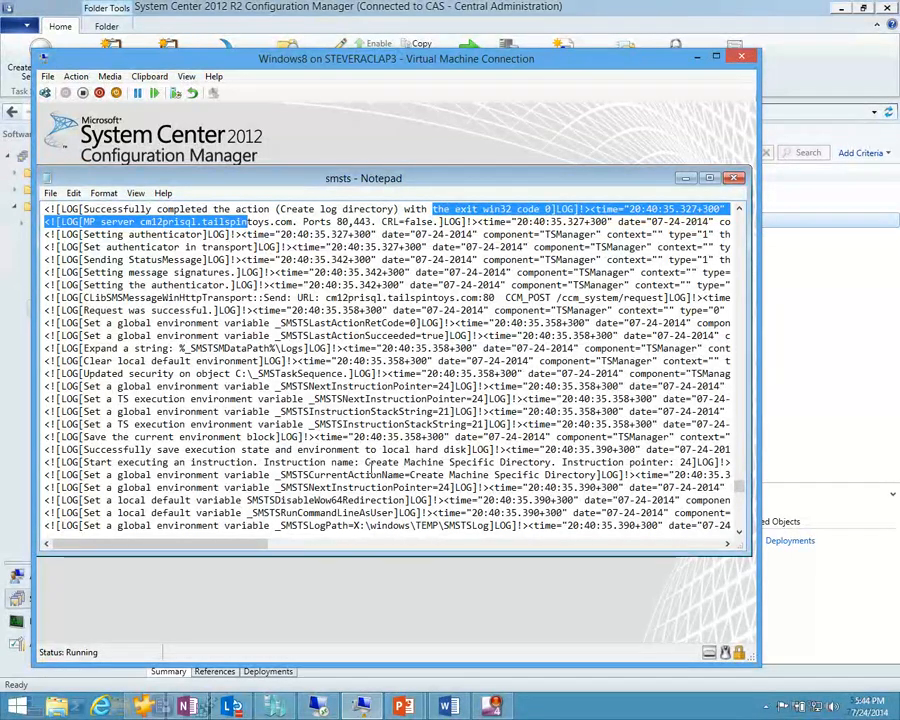
drag(366, 463, 632, 463)
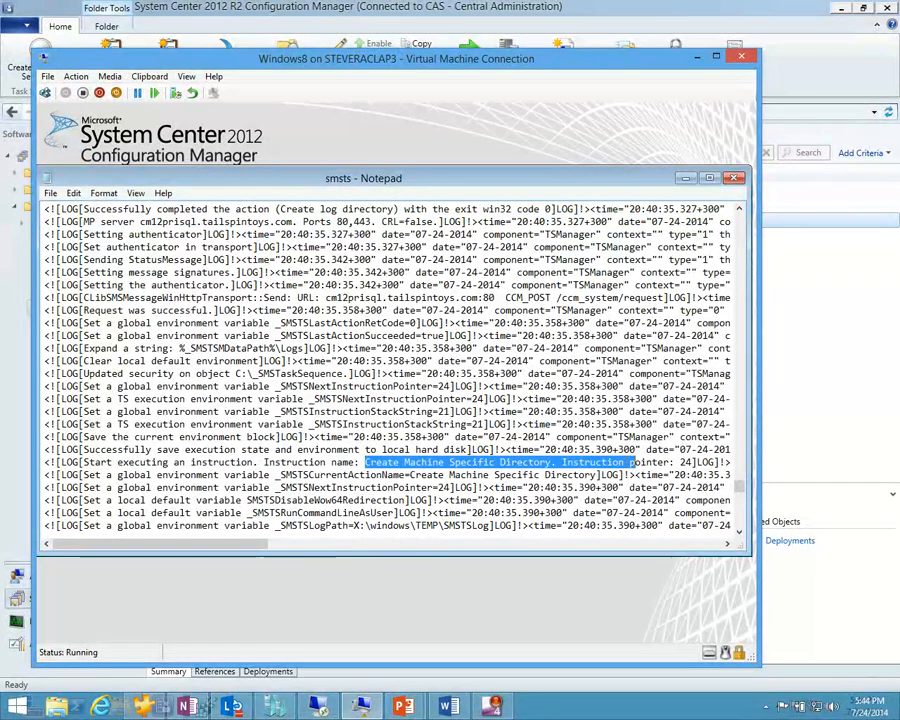
scroll(325, 333, down, 2)
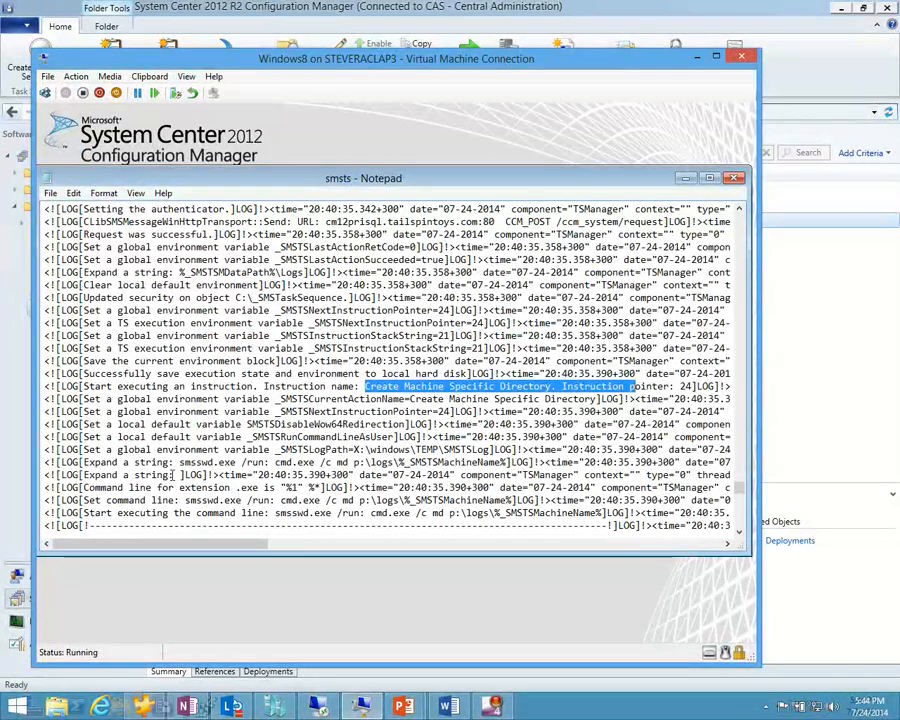
scroll(172, 476, down, 3)
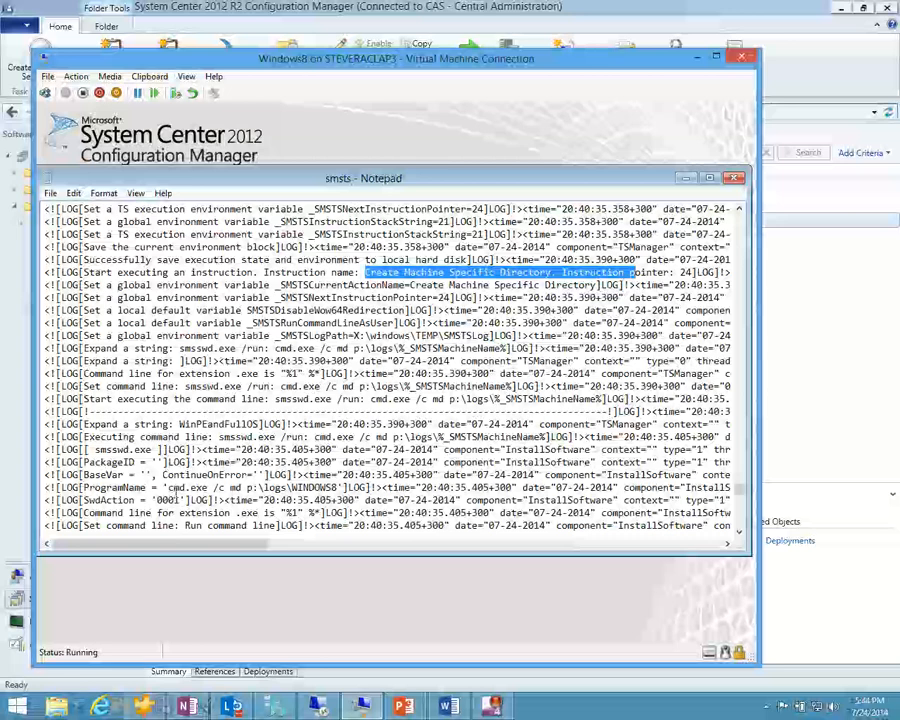
drag(320, 475, 112, 488)
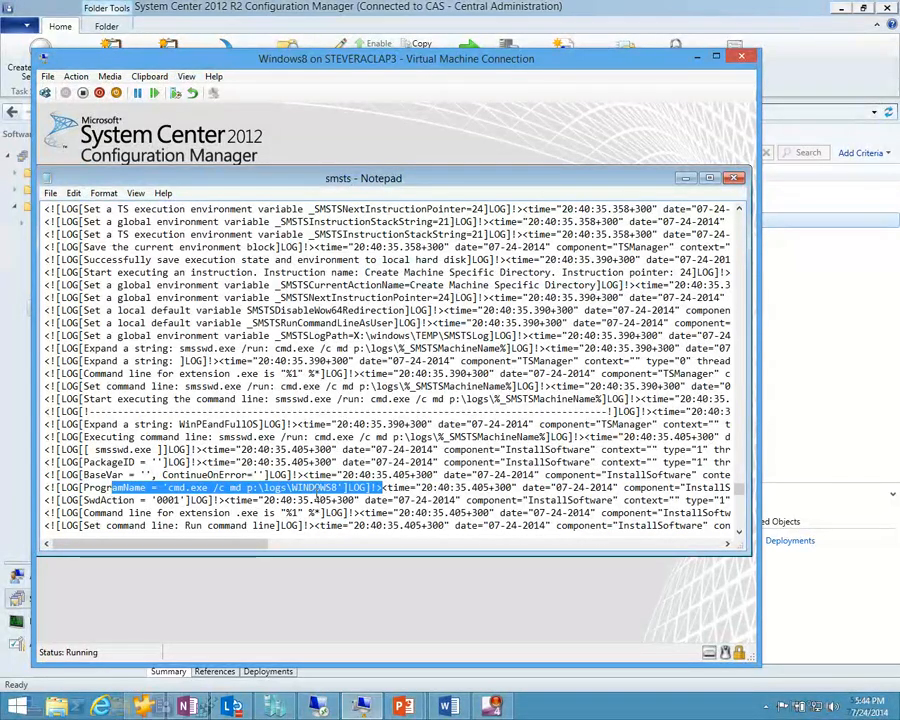
drag(292, 488, 342, 488)
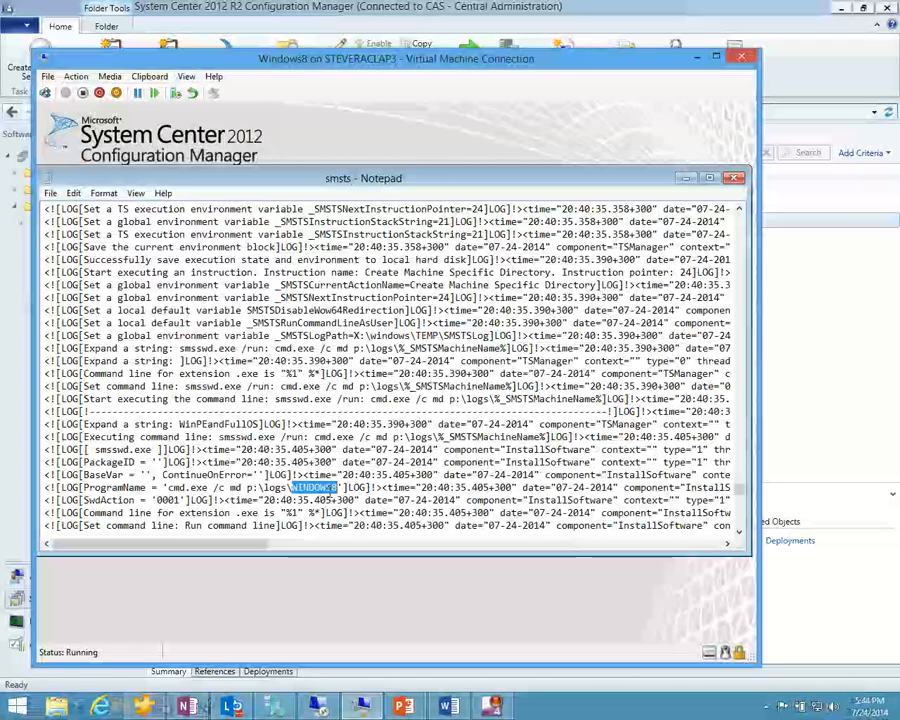
scroll(331, 497, down, 4)
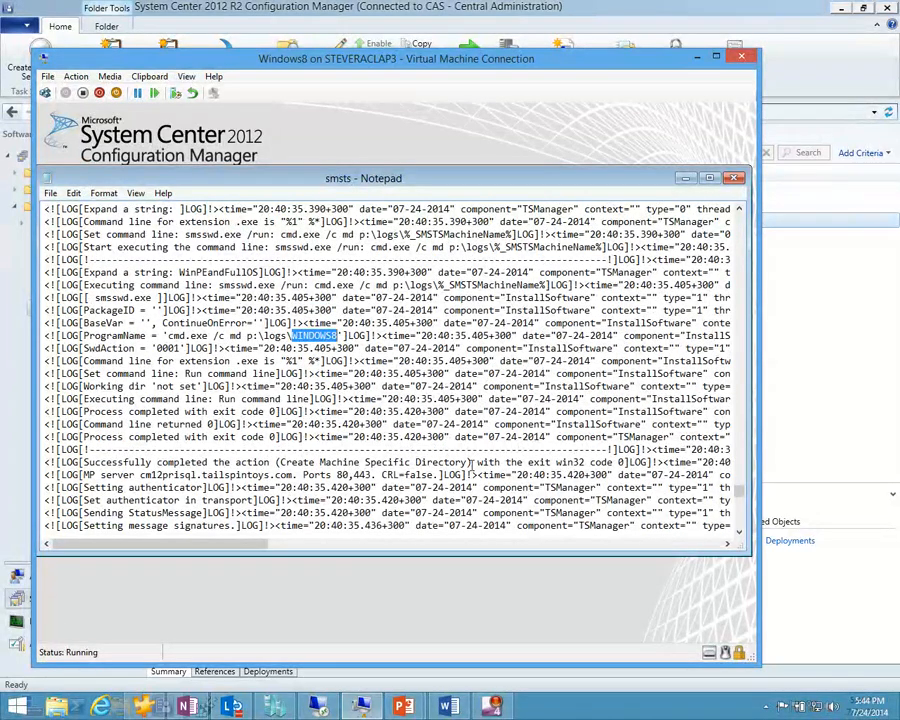
Examine the Copy Imaging Log Files entries in smsts.log, highlighting the line that reports the files copied.
scroll(466, 480, down, 4)
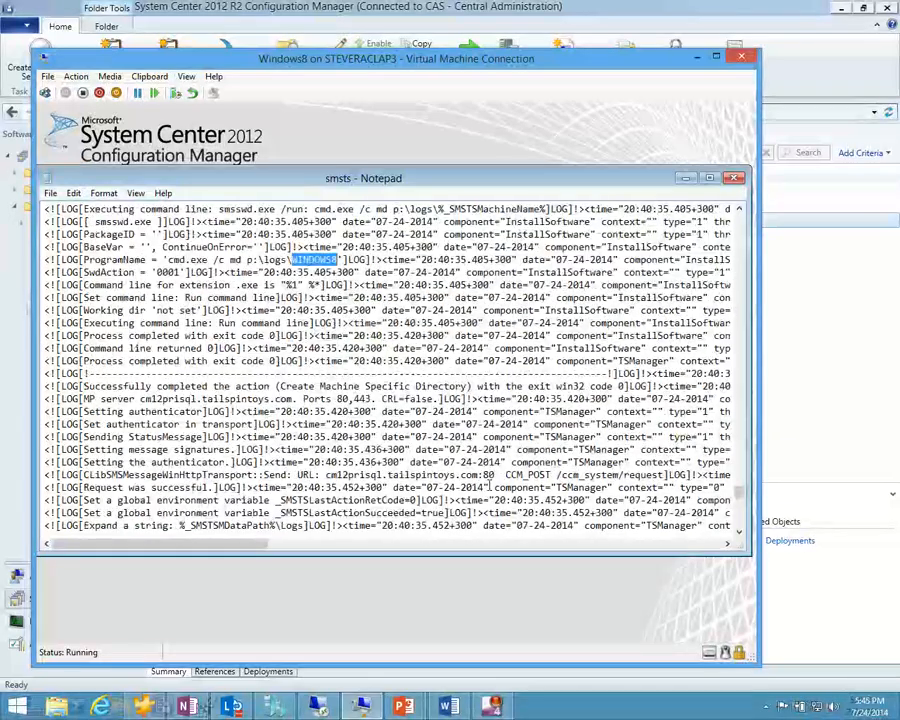
scroll(465, 480, down, 8)
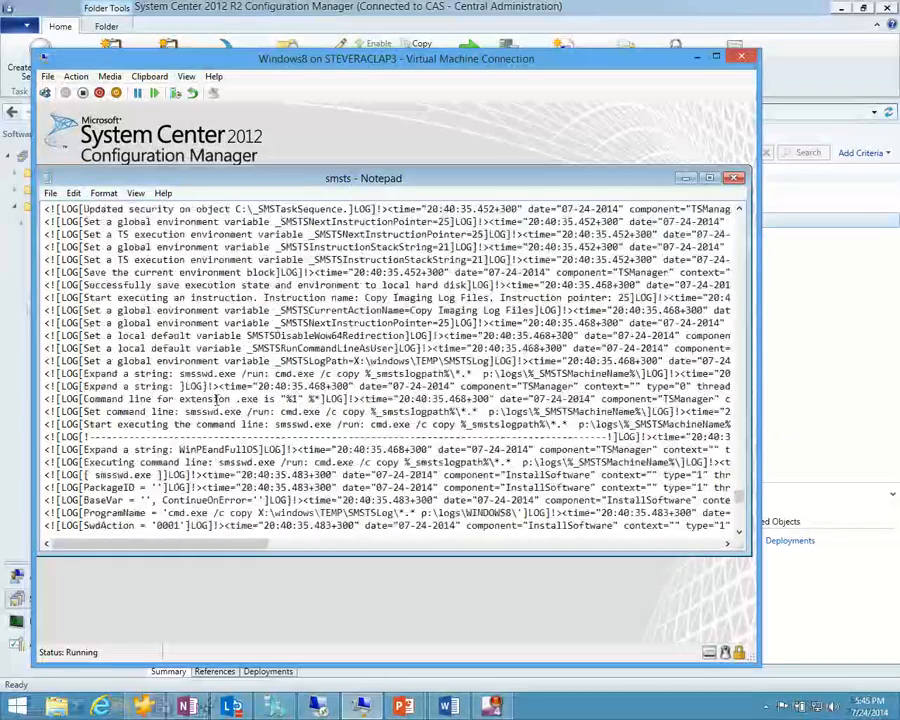
scroll(215, 398, down, 3)
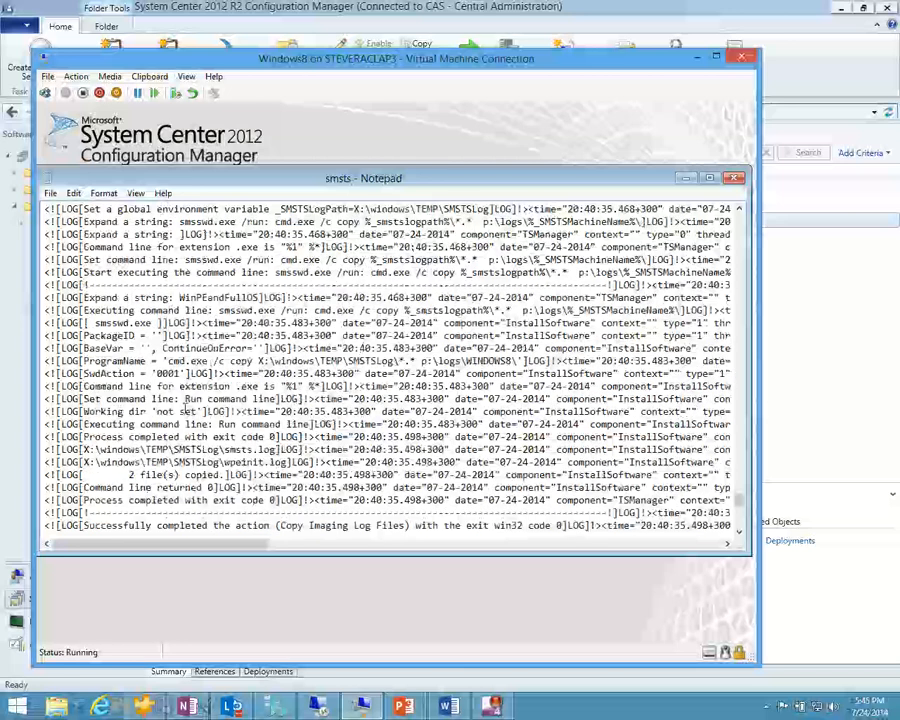
drag(127, 475, 296, 477)
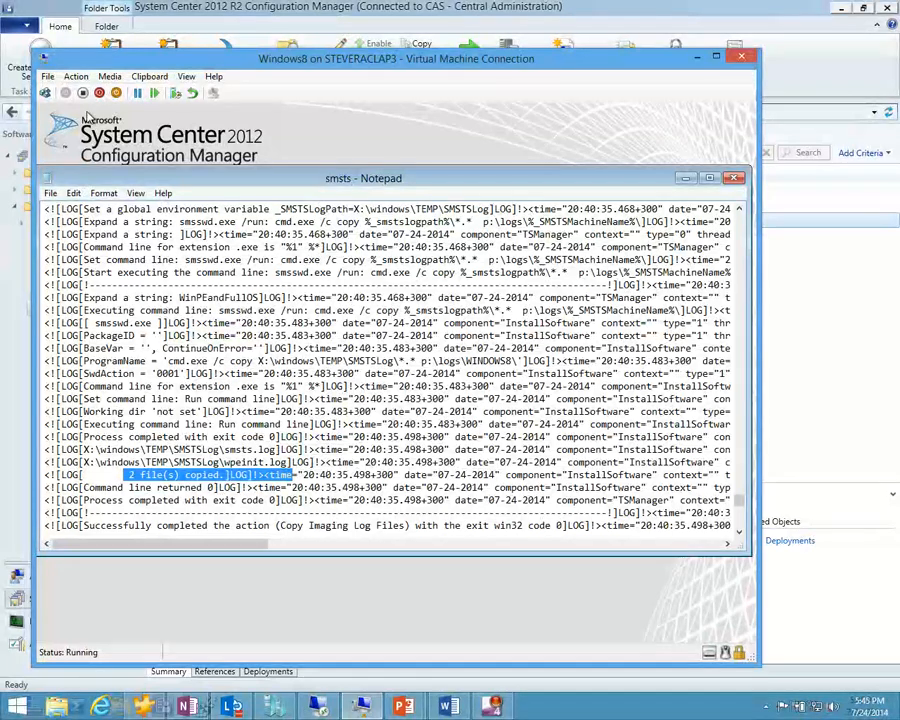
Turn off the Windows8 virtual machine and move its connection window out of the way.
click(77, 76)
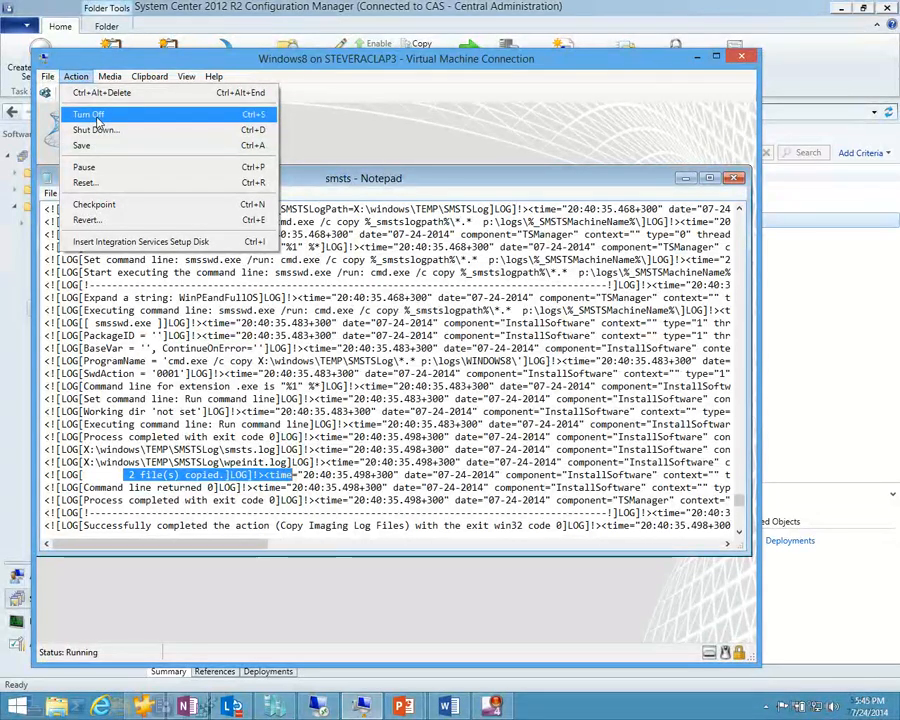
click(92, 115)
drag(240, 60, 0, 370)
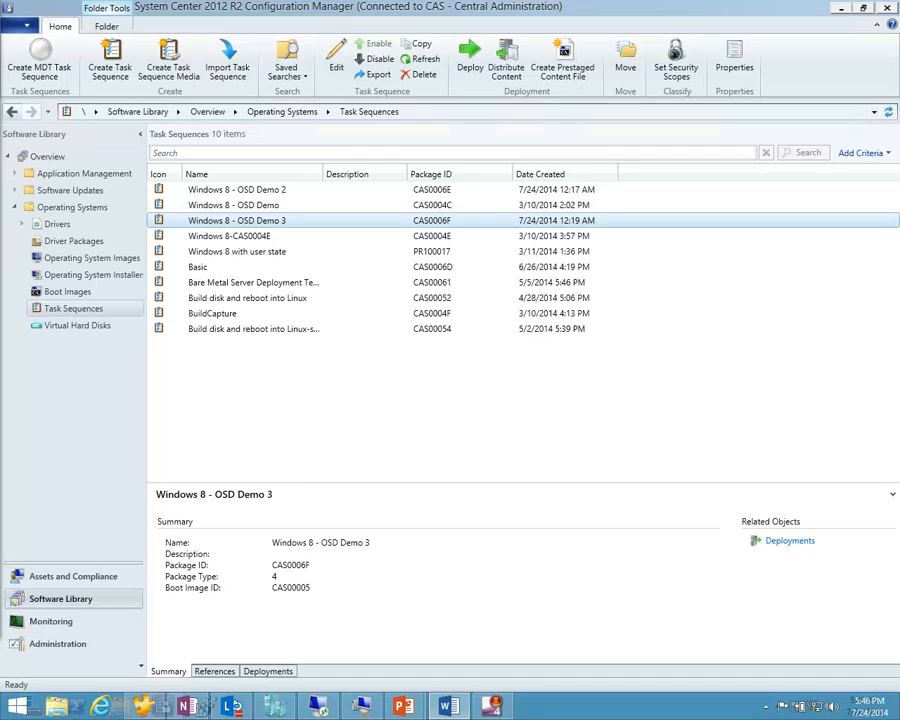
Minimize the remote session and advance the PowerPoint slide show to the Task Sequence Logic slide.
mouse_move(360, 5)
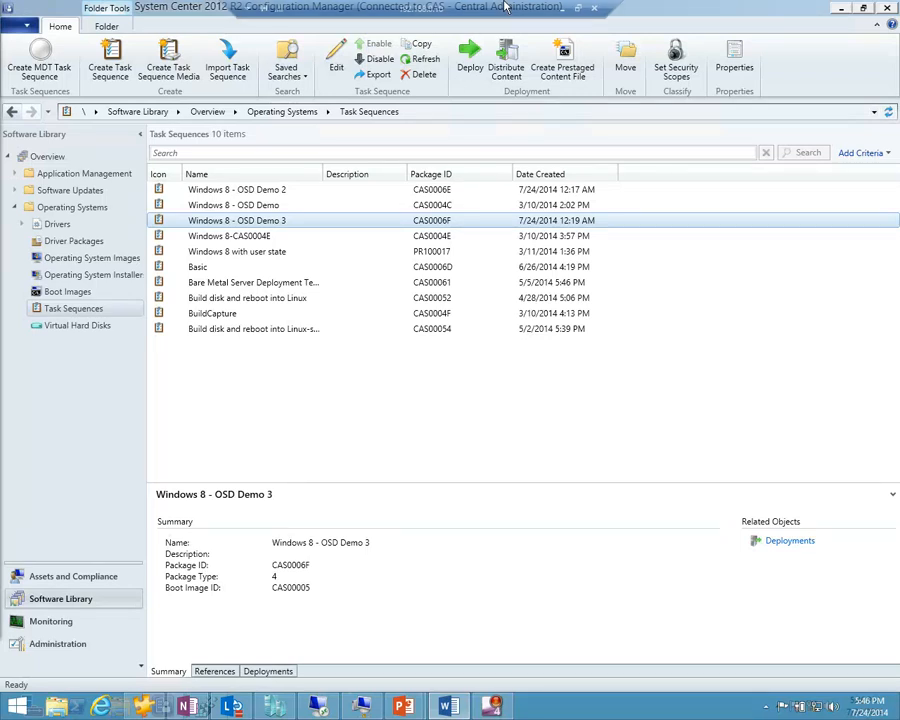
click(561, 8)
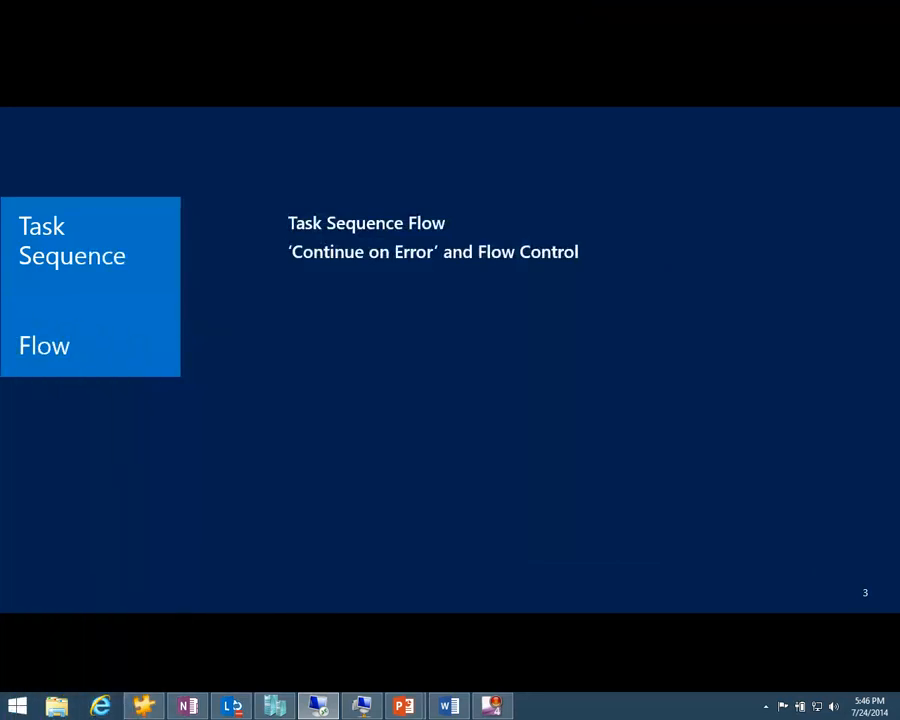
click(221, 420)
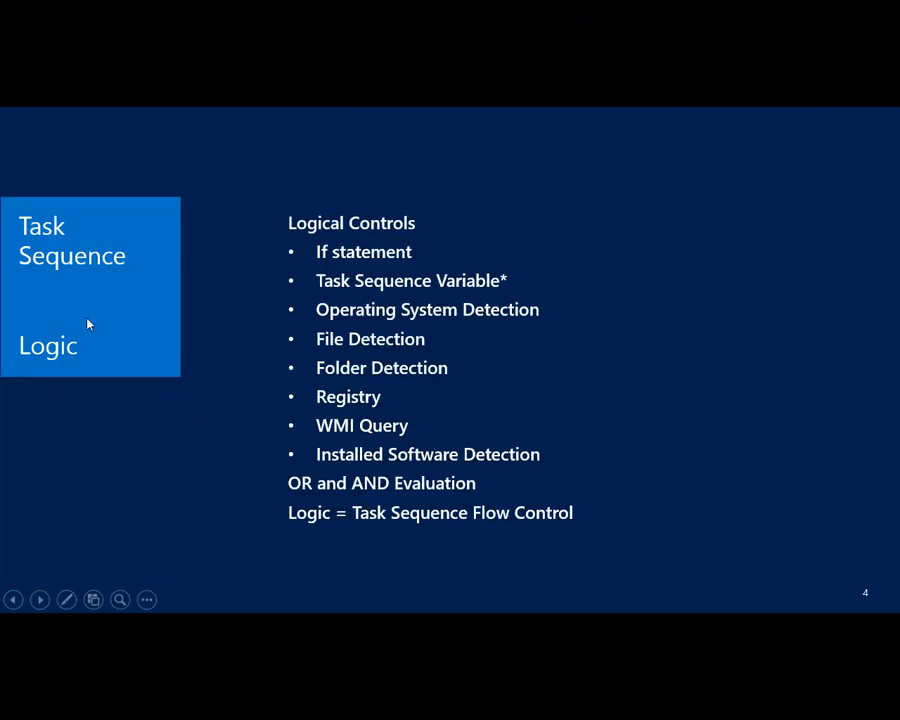
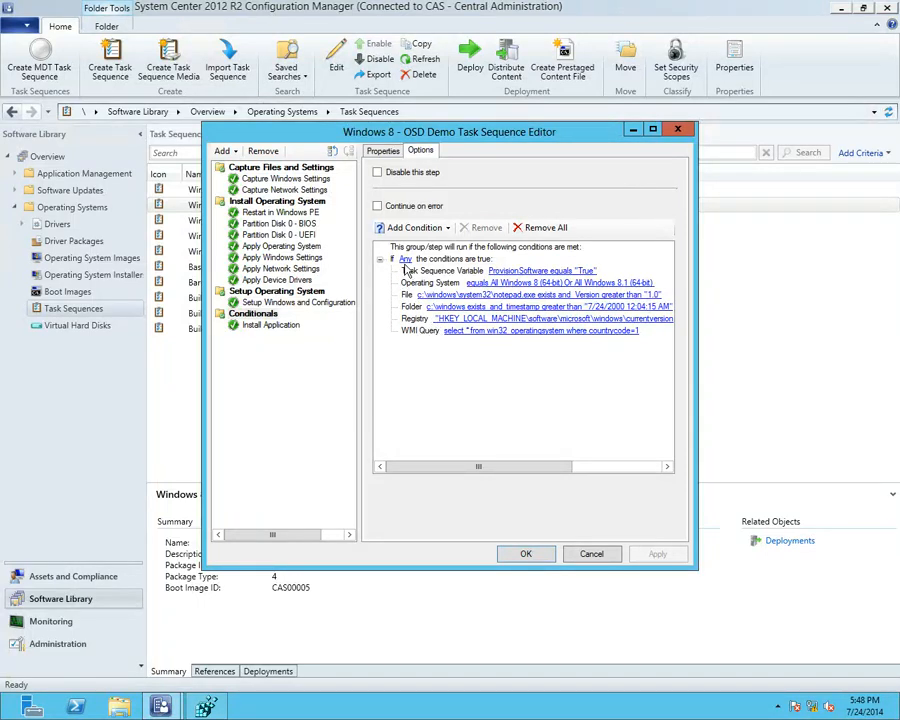
Examine the If statement's All, Any and None options for the conditions in Windows 8 - OSD Demo, cancelling each time.
click(404, 259)
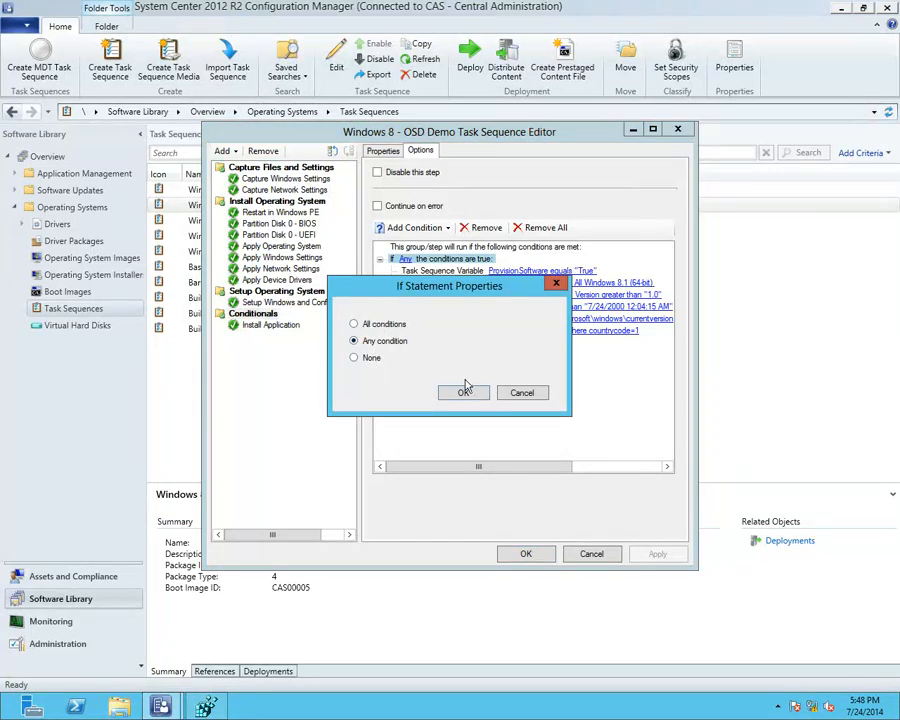
click(520, 395)
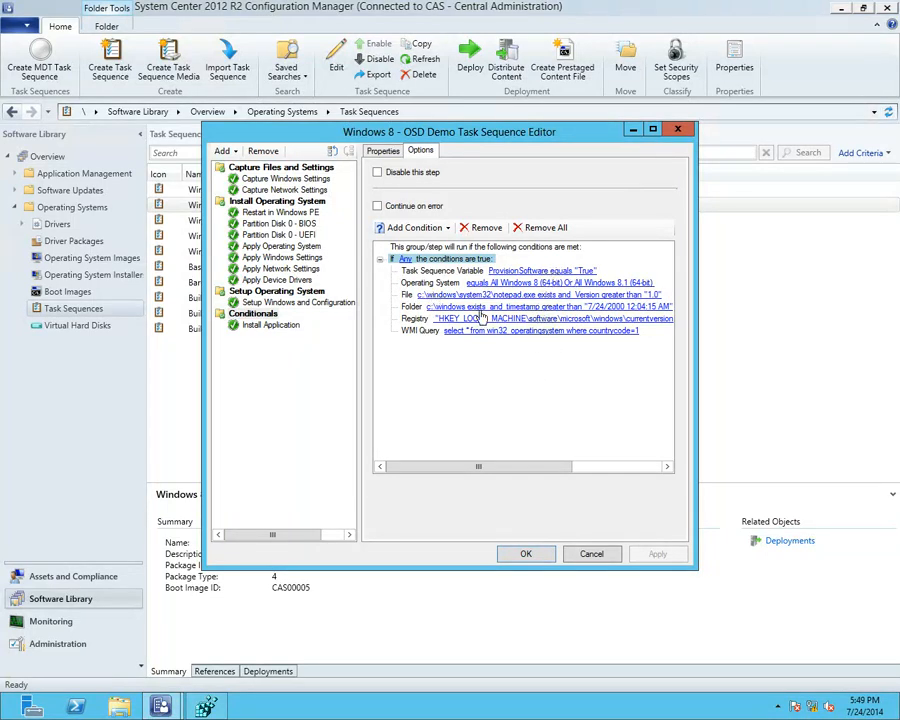
click(405, 260)
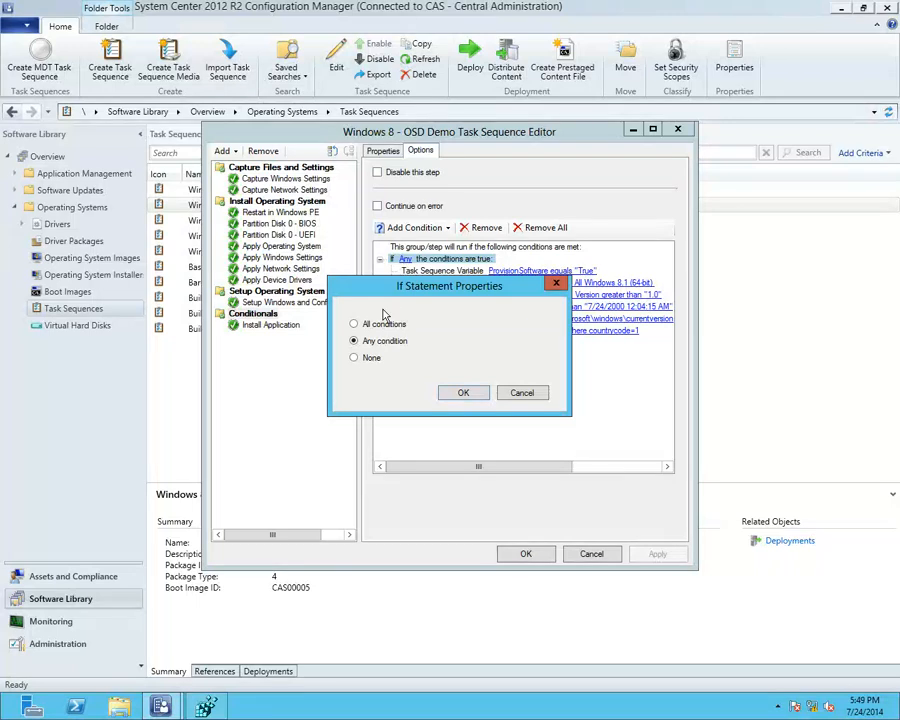
click(522, 392)
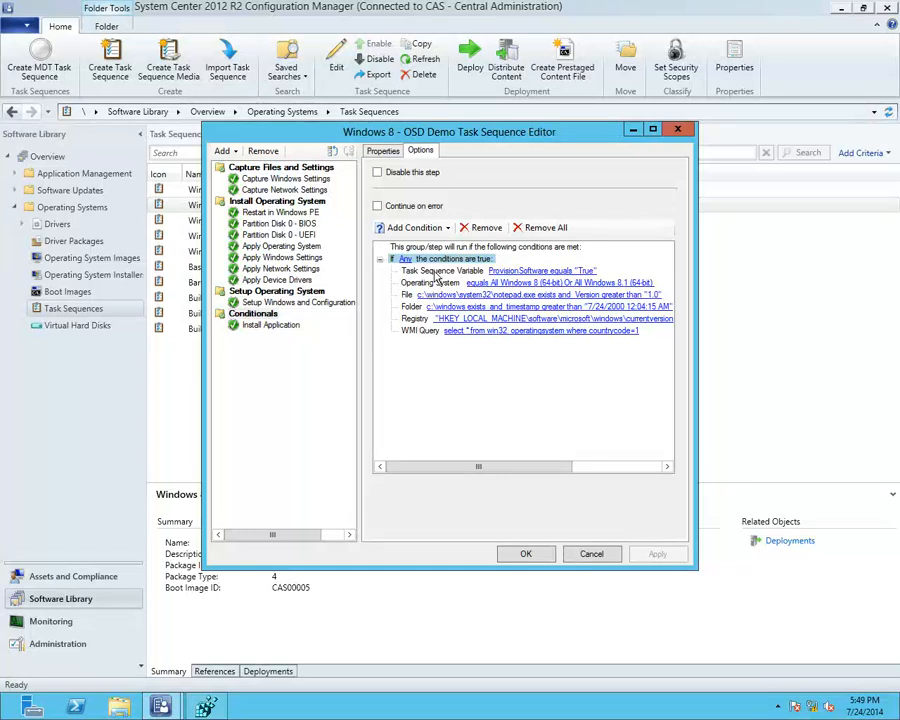
click(404, 259)
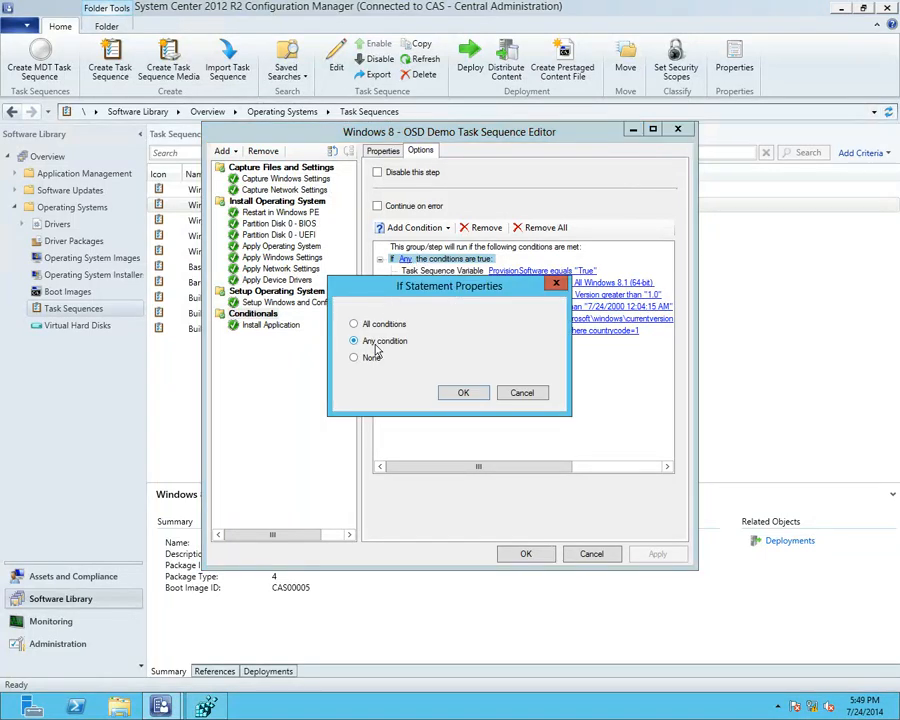
click(516, 394)
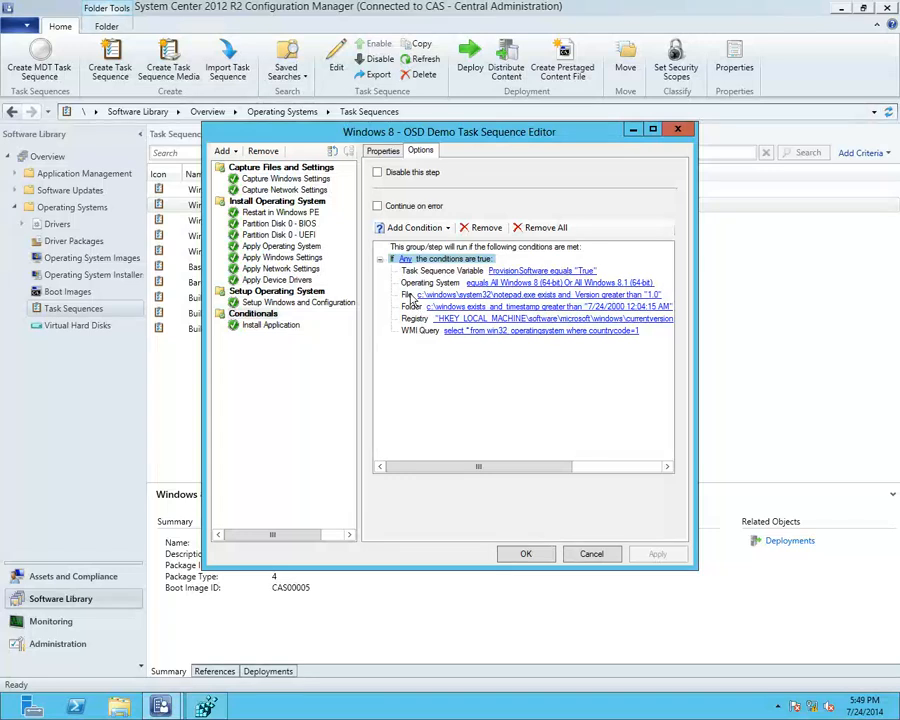
double_click(404, 259)
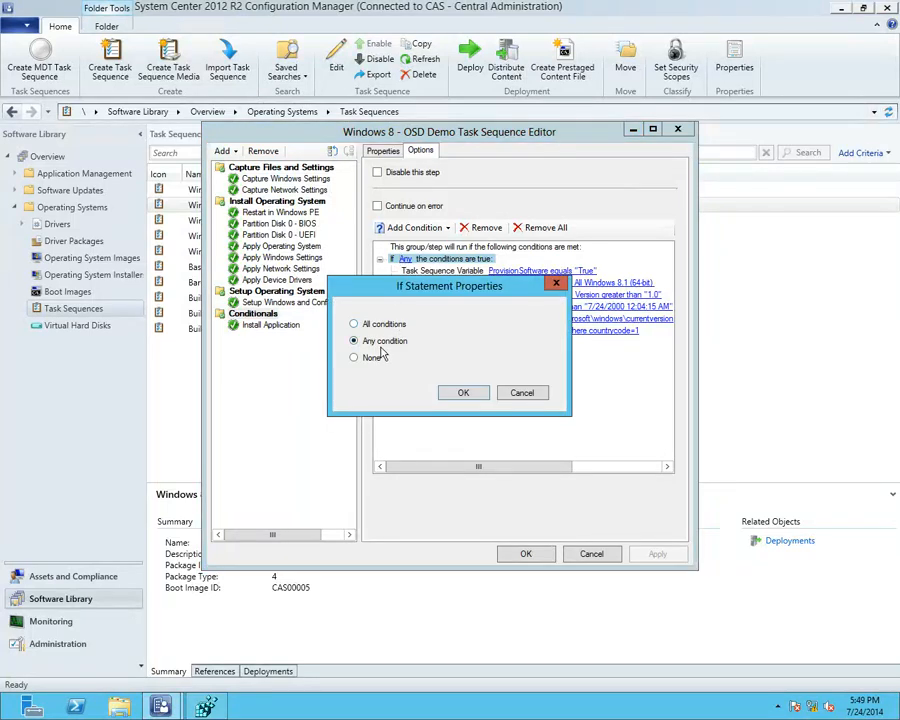
click(524, 395)
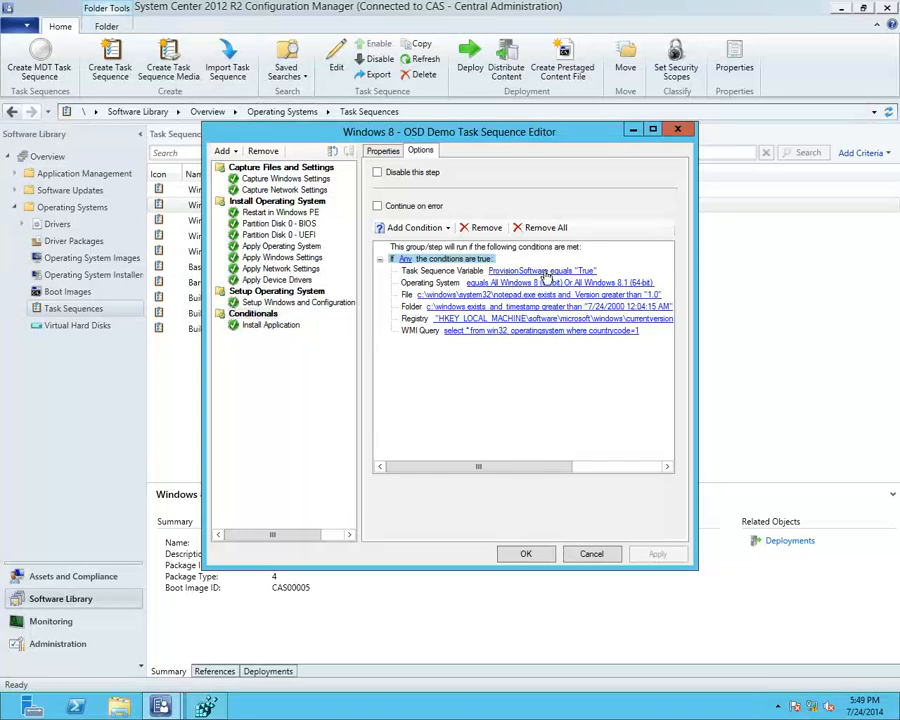
Inspect the Operating System condition's version list and the notepad.exe File condition's properties, cancelling both without changes.
click(478, 286)
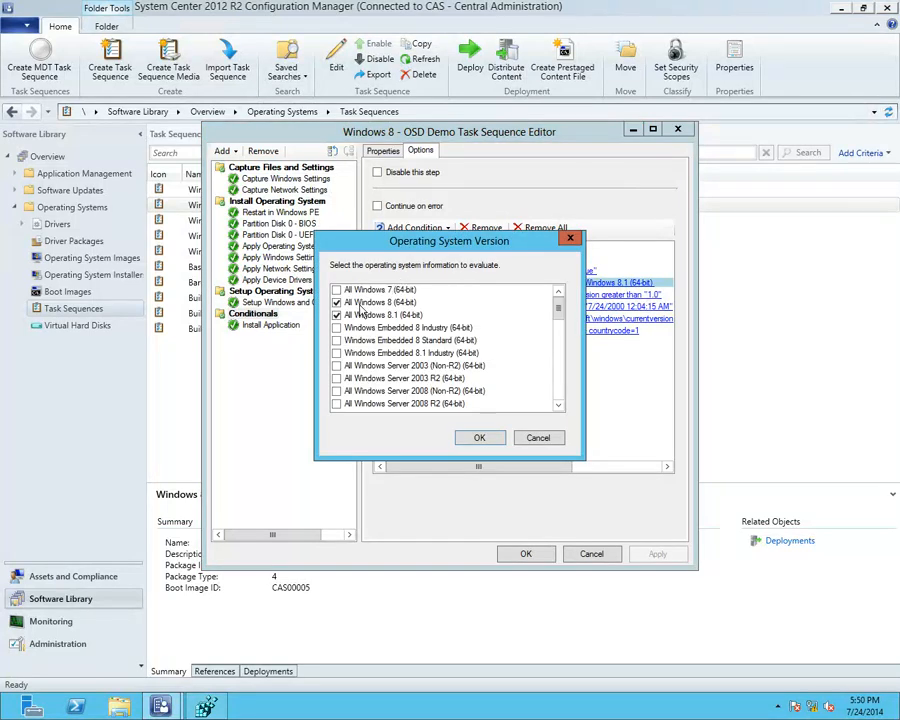
click(520, 437)
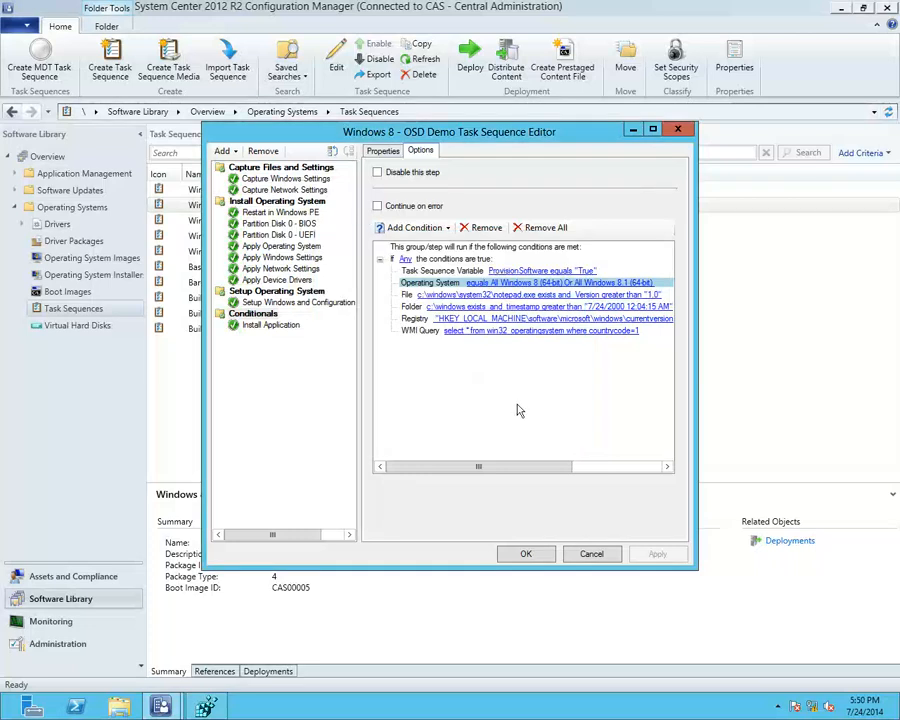
double_click(430, 295)
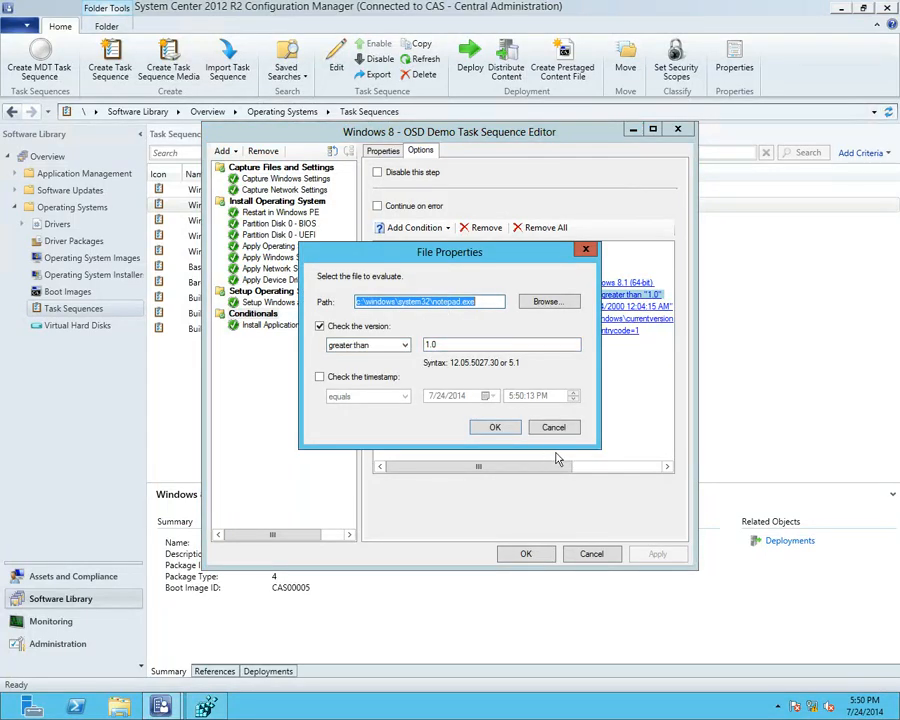
click(566, 427)
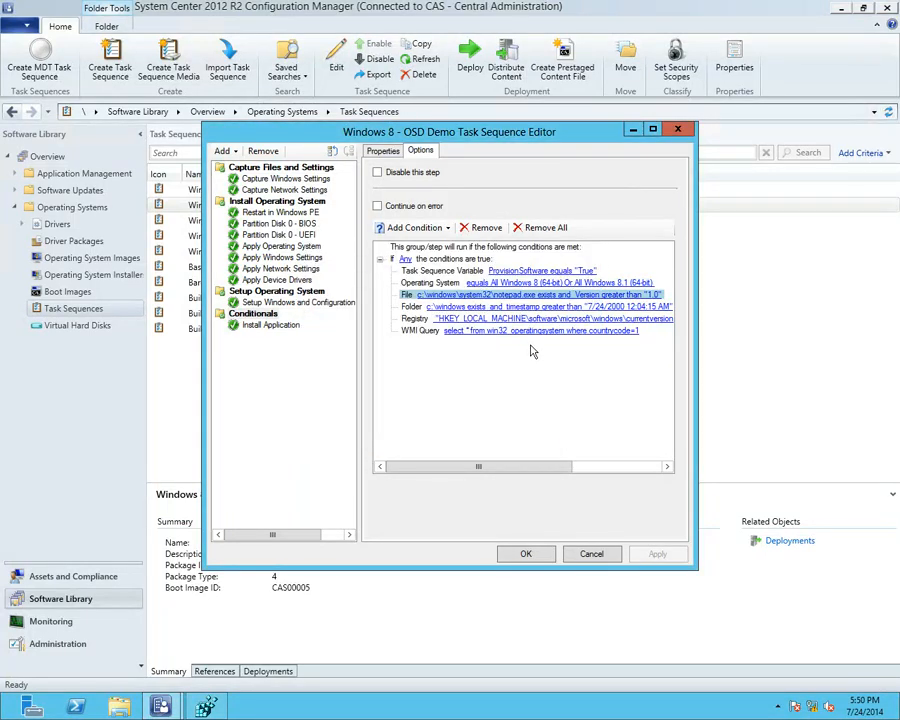
Inspect the Folder condition's properties and the Registry condition's settings, highlighting the registry value, and cancel both.
double_click(455, 308)
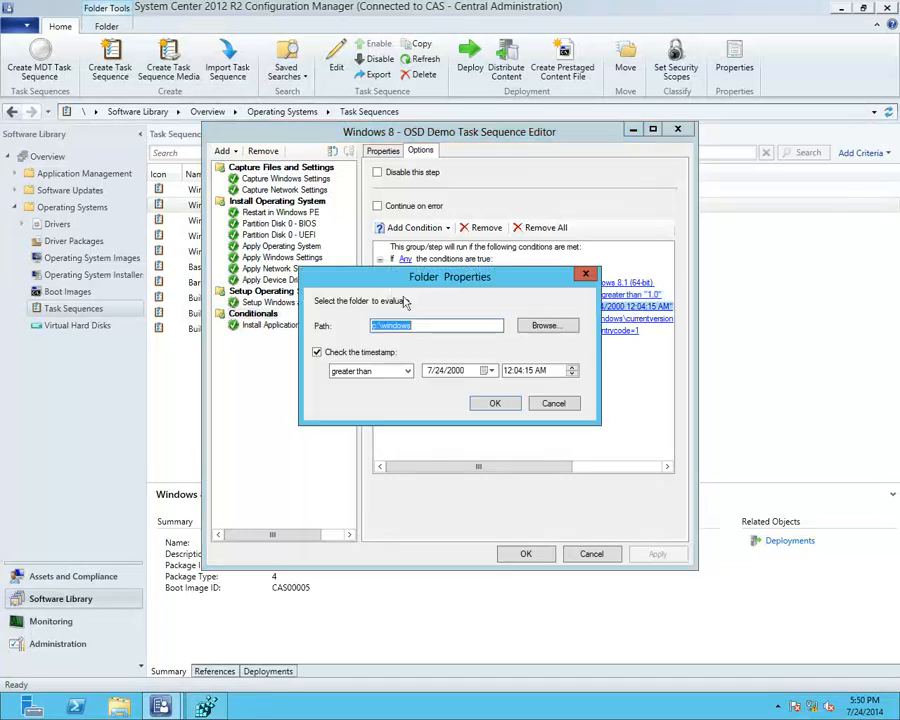
click(555, 407)
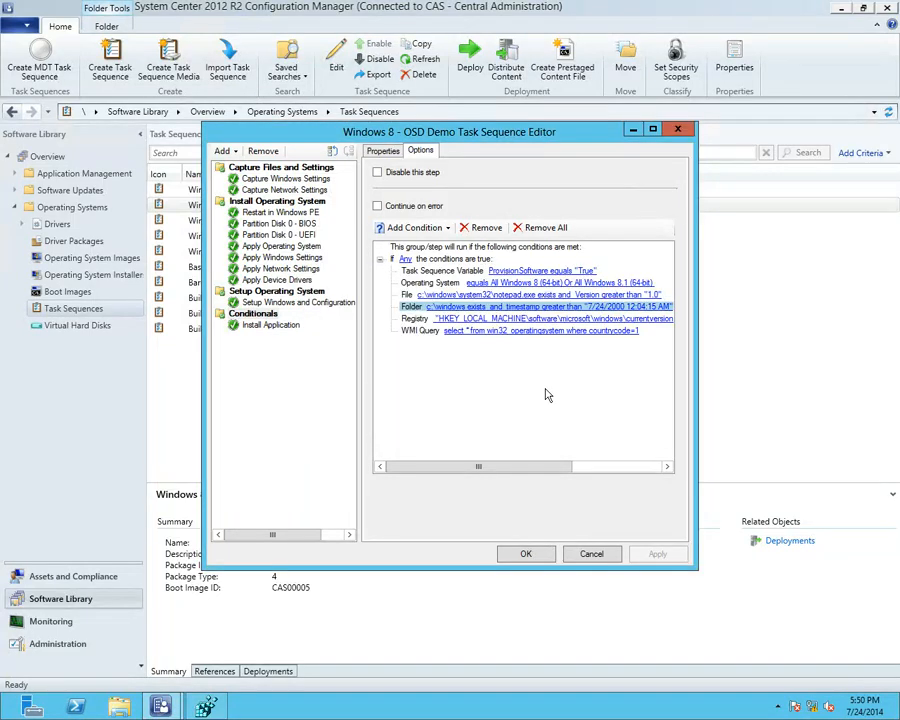
double_click(448, 320)
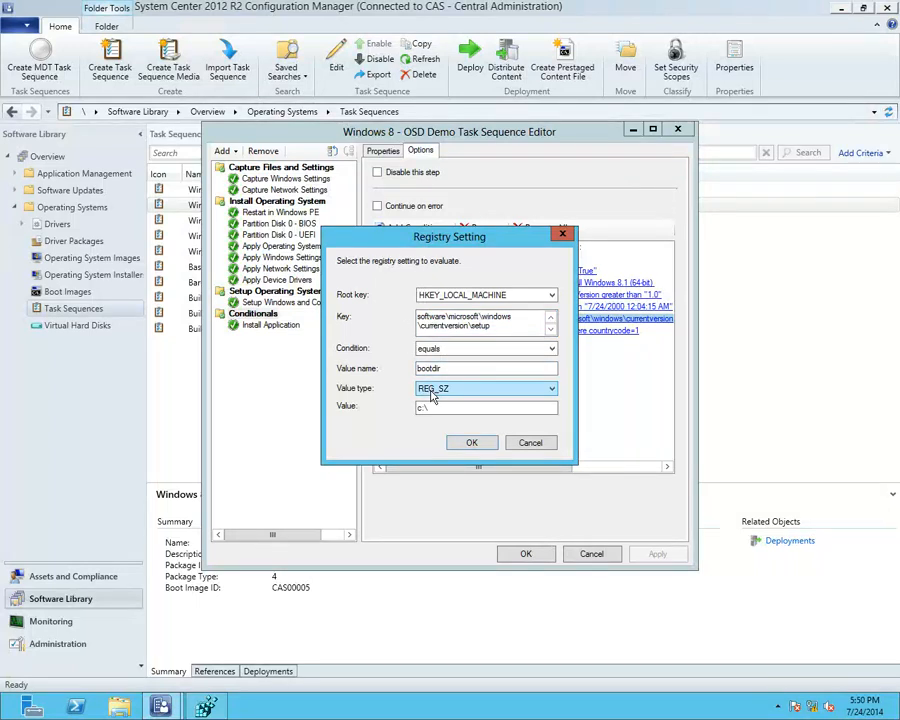
drag(433, 408, 395, 408)
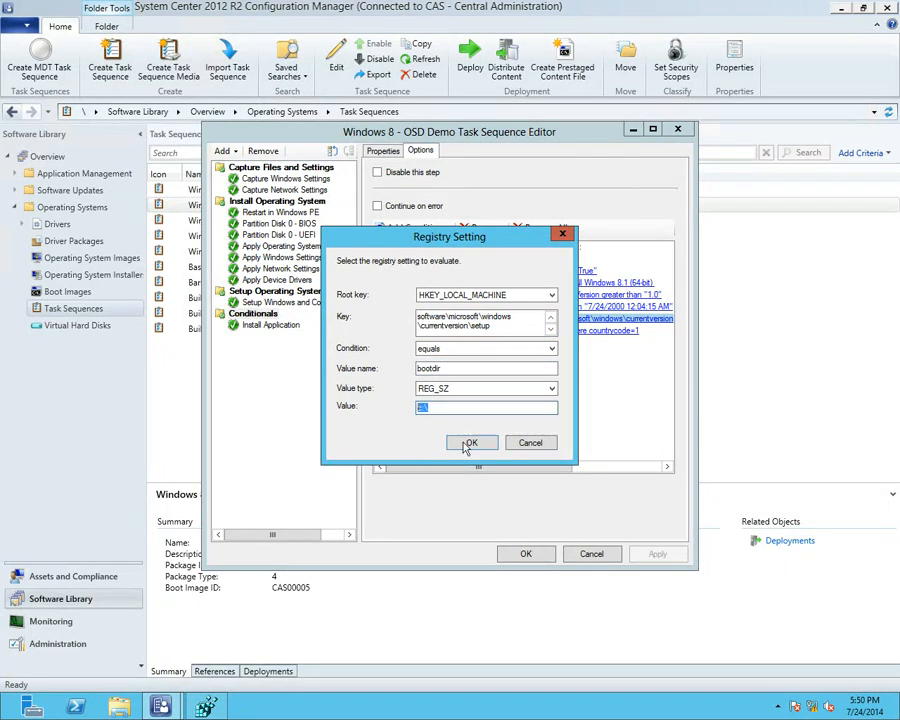
click(536, 443)
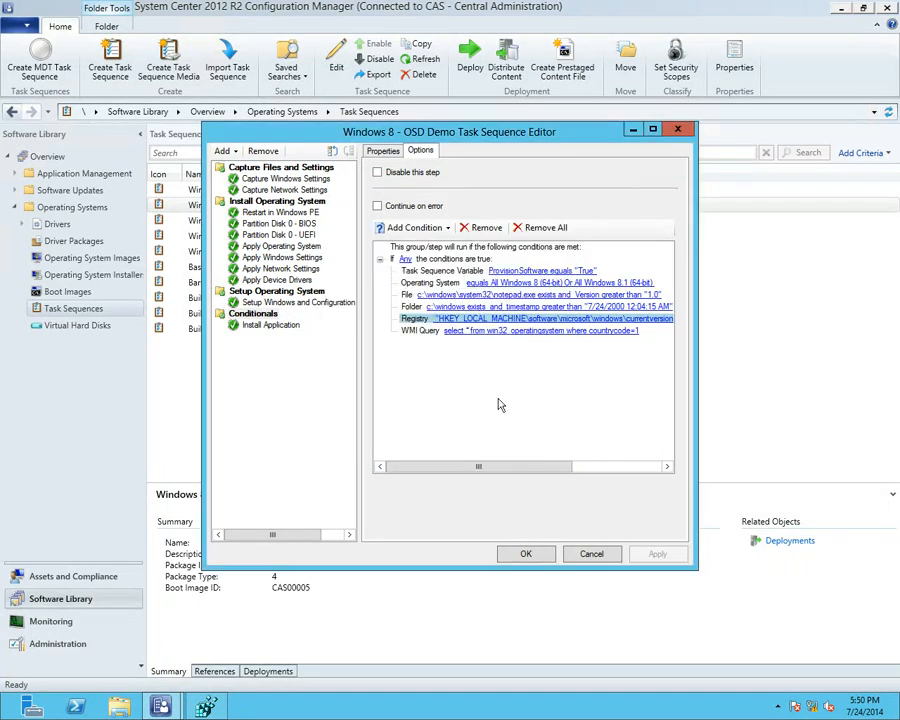
Inspect the WMI Query condition's namespace and WQL query, and close the task sequence editor without saving.
click(436, 332)
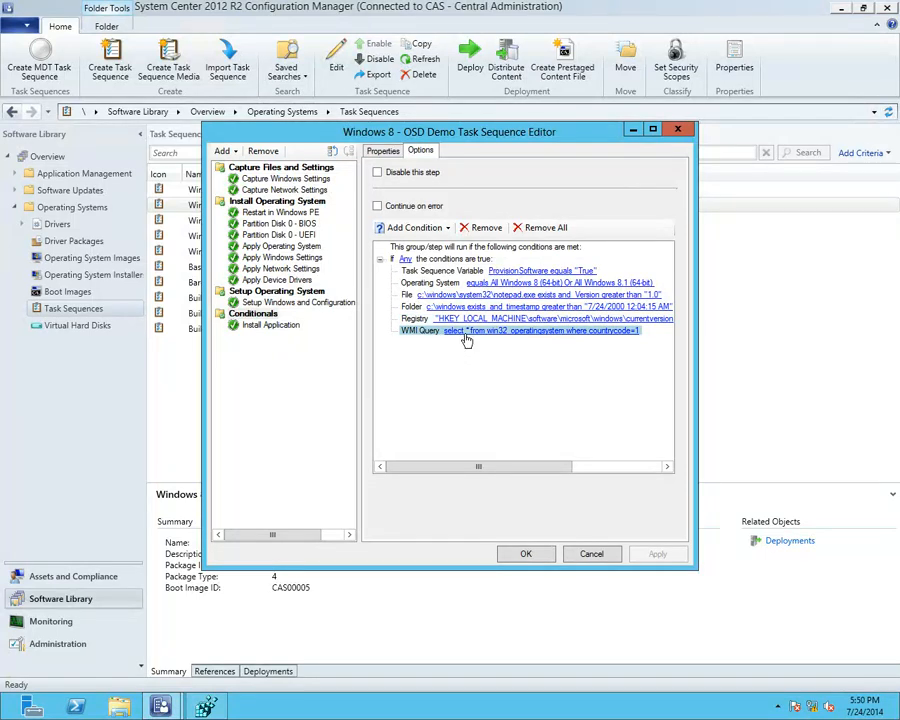
double_click(463, 334)
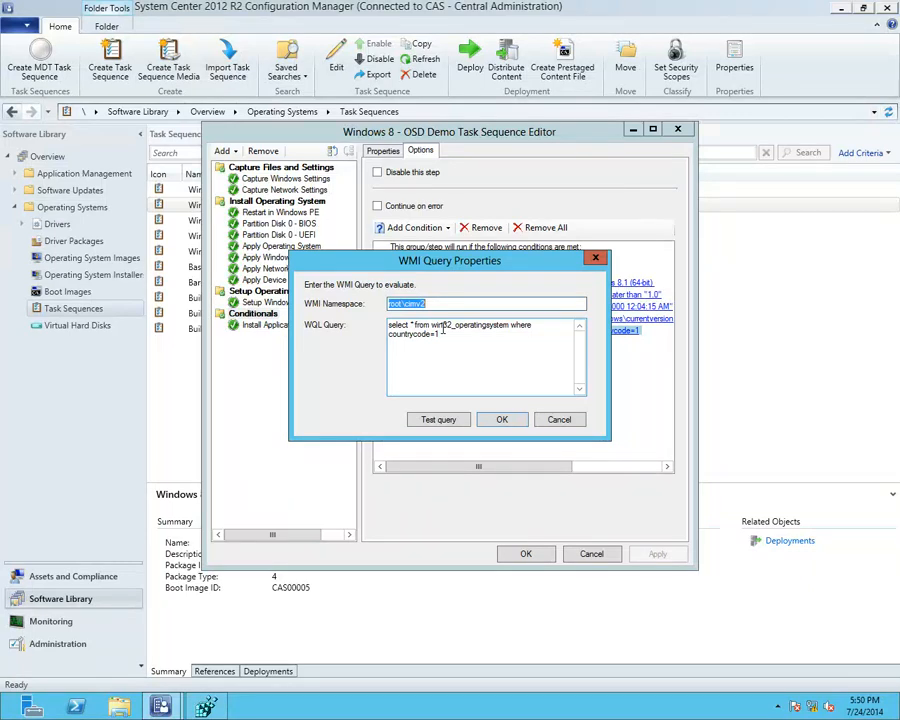
click(560, 421)
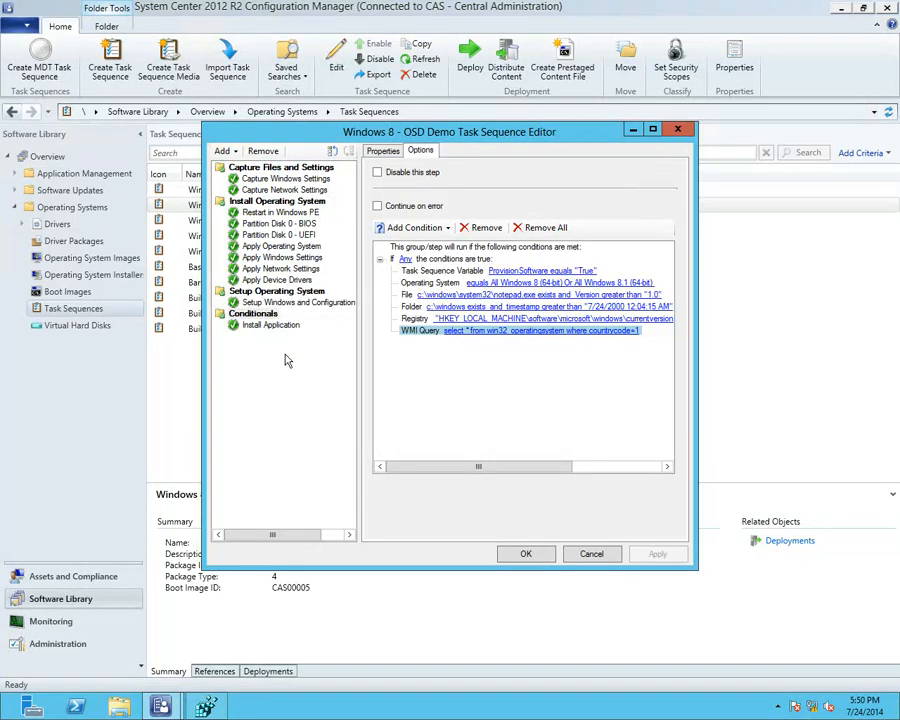
click(592, 555)
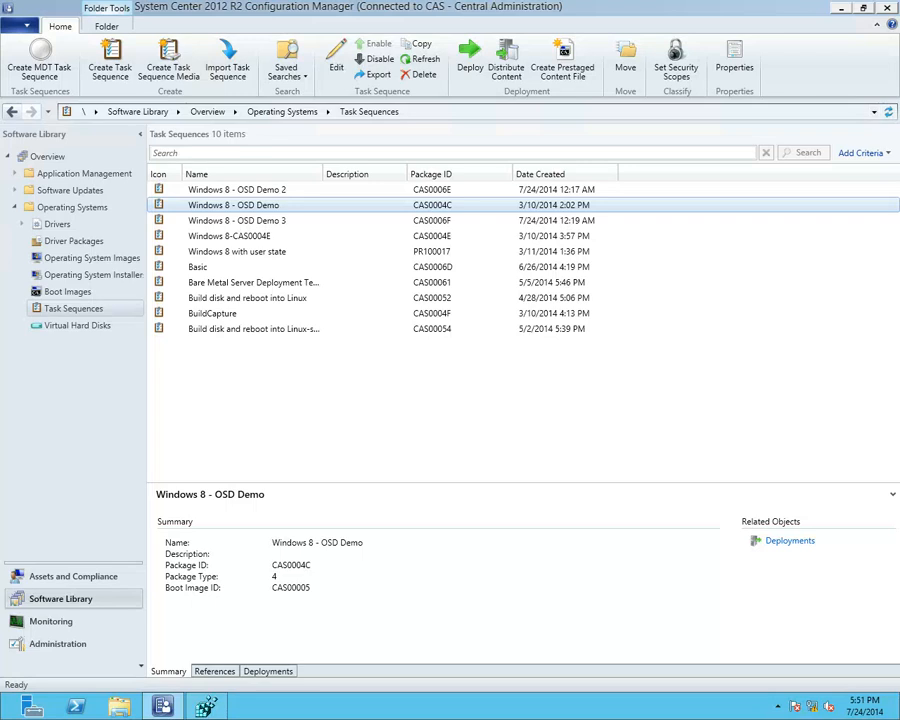
Bring up the Windows8 virtual machine window and reopen smsts.log in Notepad by rerunning the last command-prompt command.
drag(0, 108, 485, 74)
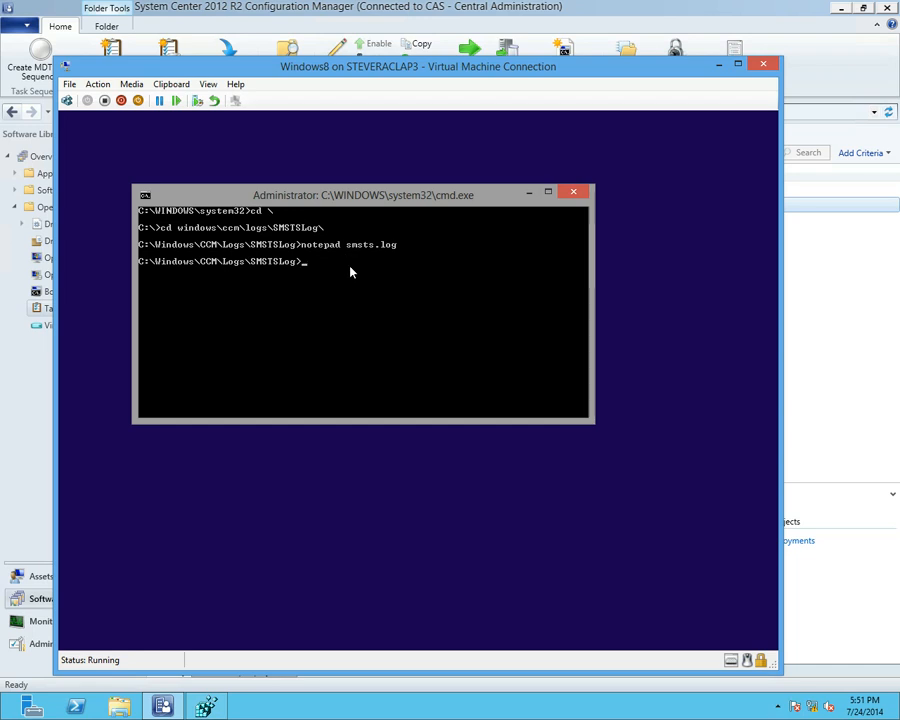
key(Up)
key(Return)
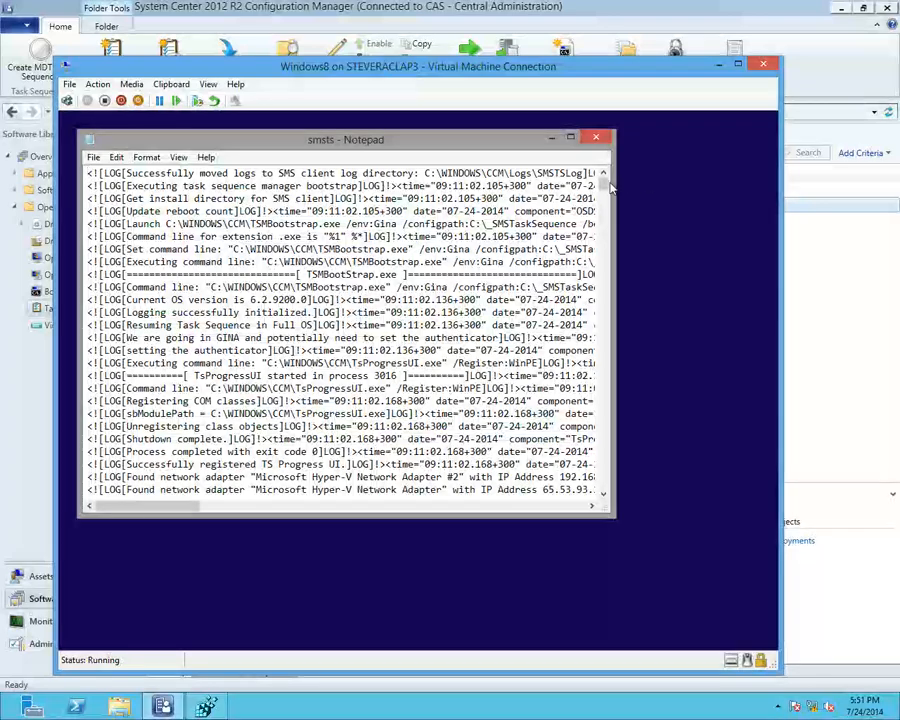
Search smsts.log upward from its end for "conditionals", stop at the entry that starts the instruction, and close the search.
drag(604, 188, 631, 502)
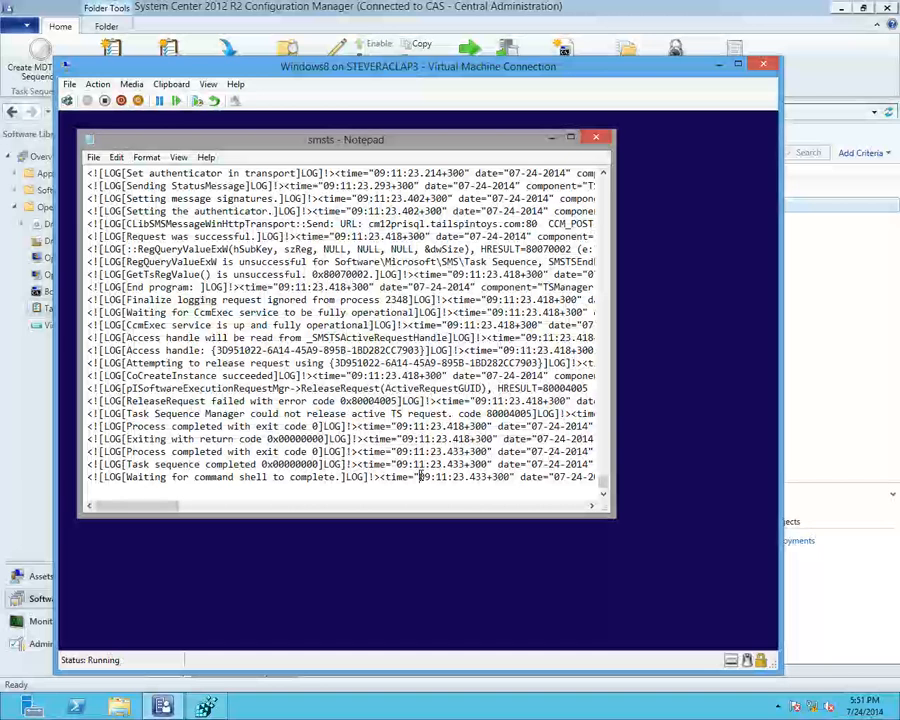
key(ctrl+f)
text(con)
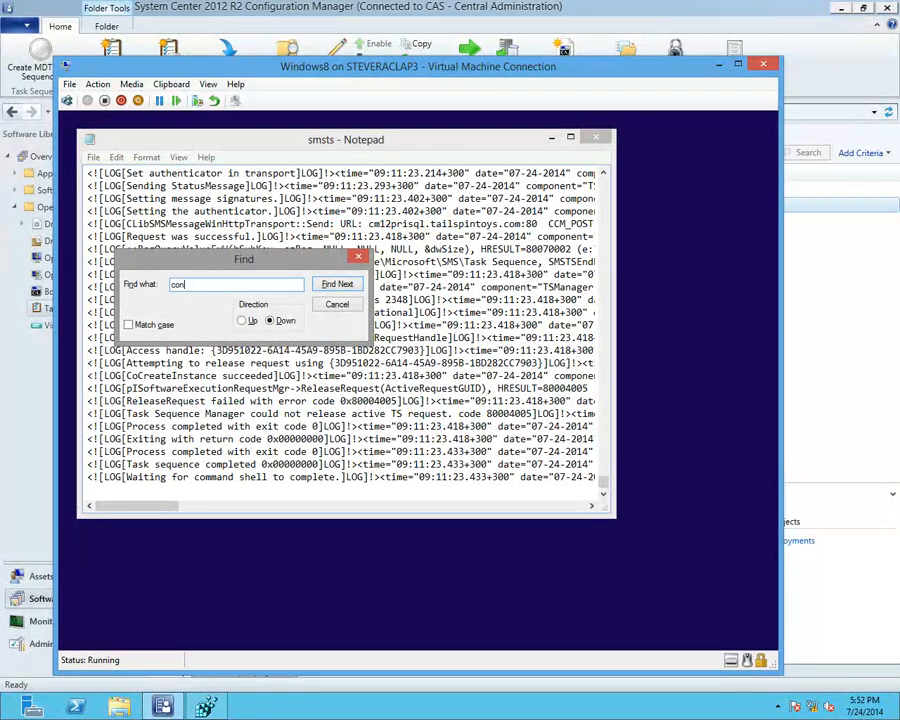
text(clitionals)
click(242, 320)
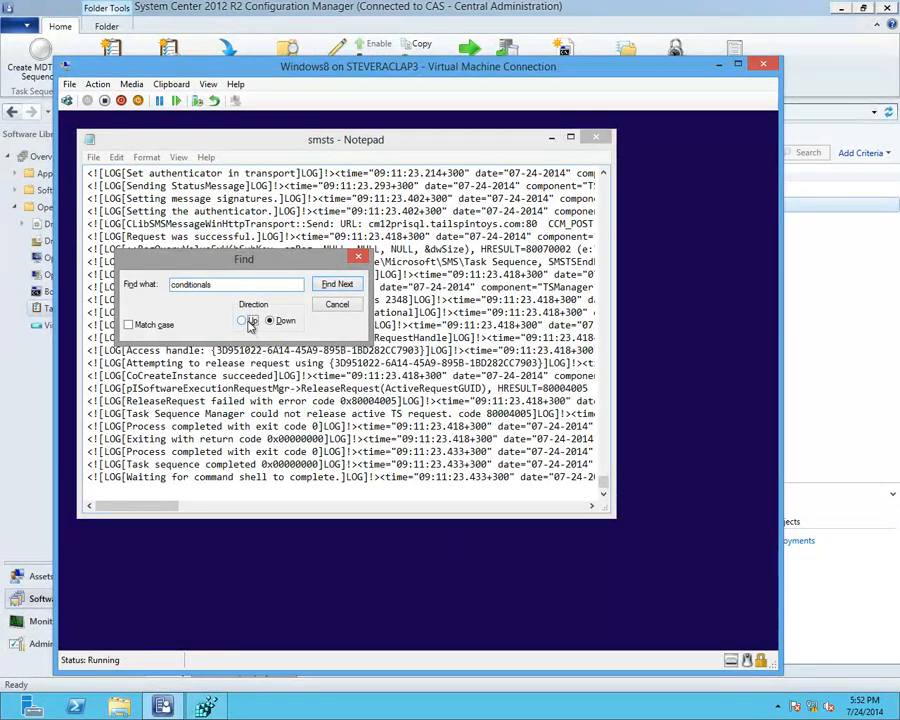
click(337, 285)
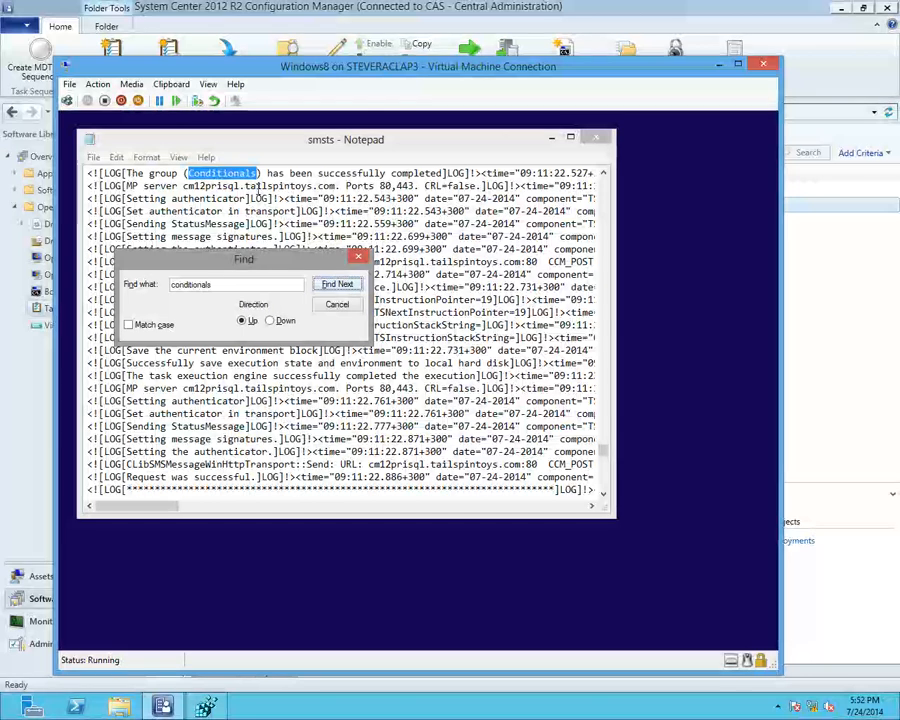
click(333, 284)
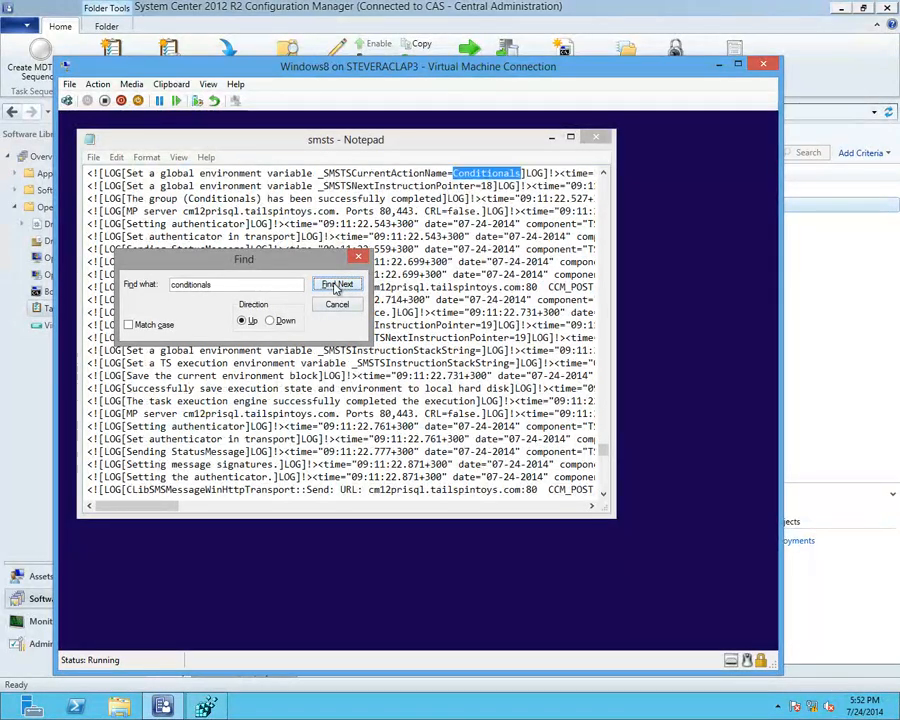
click(337, 284)
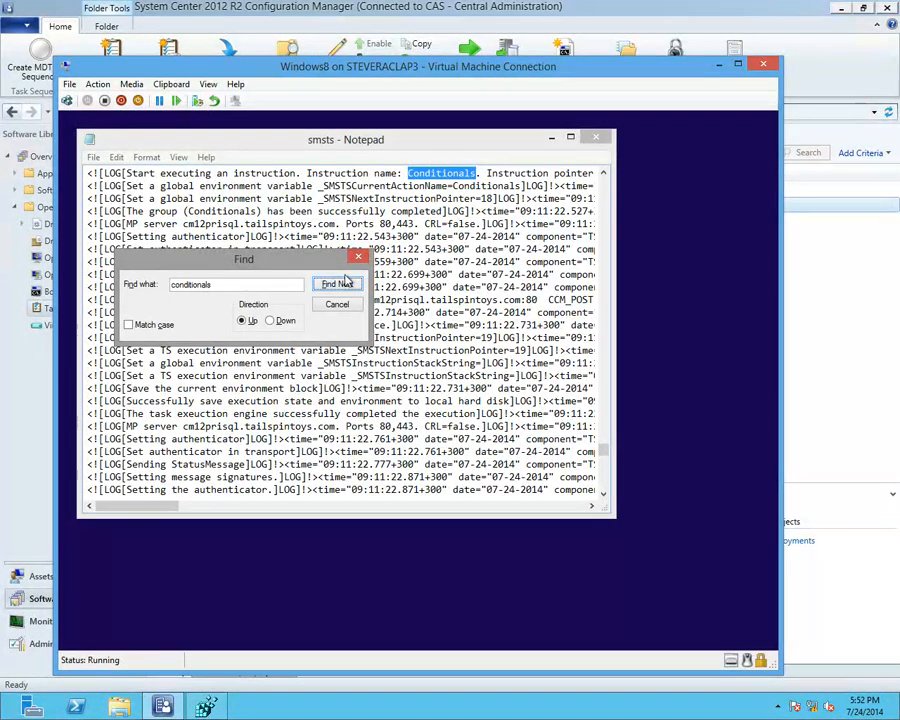
click(337, 305)
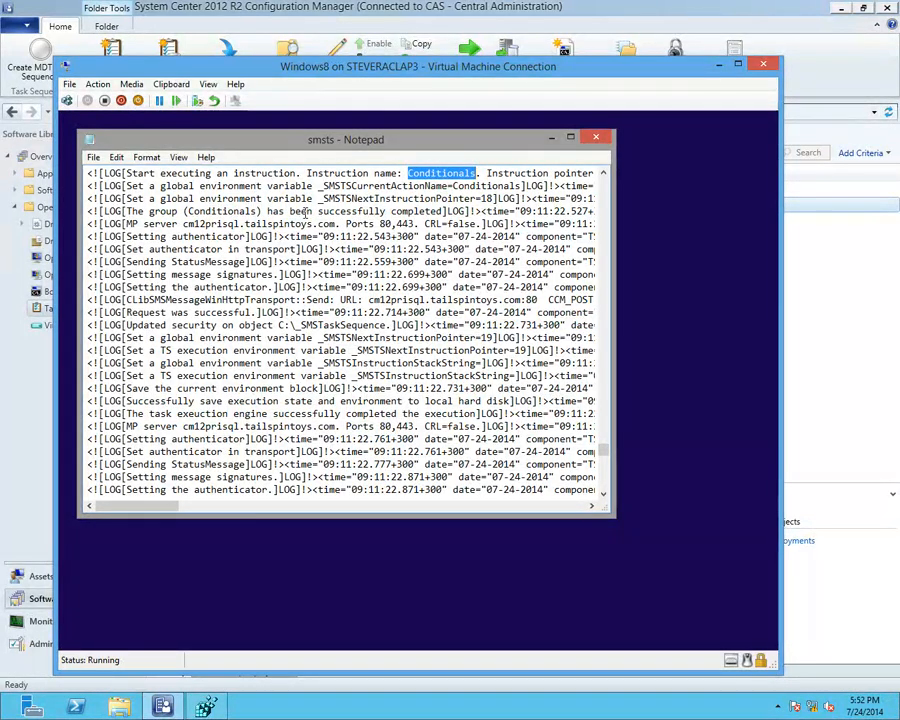
Look back through the earlier smsts.log entries for the point where the Conditionals group starts and its conditions are evaluated.
click(303, 212)
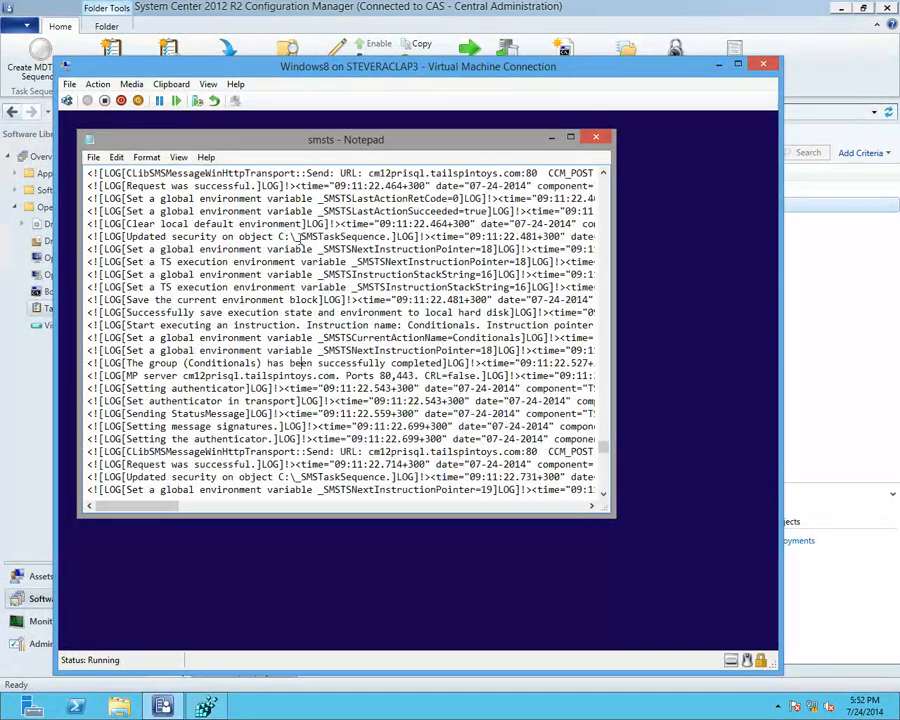
scroll(299, 237, up, 5)
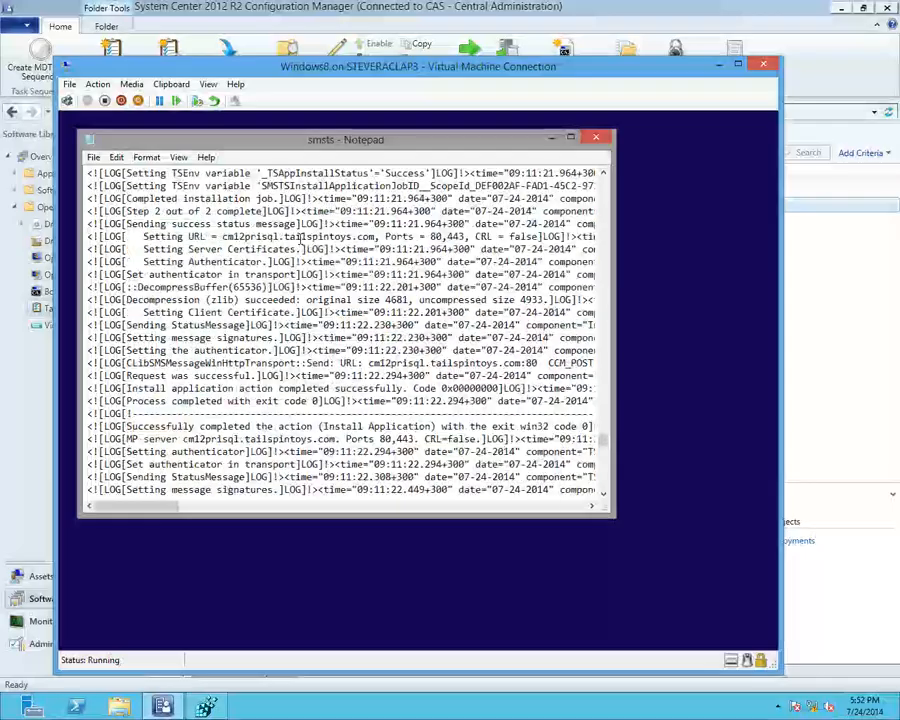
scroll(300, 240, up, 4)
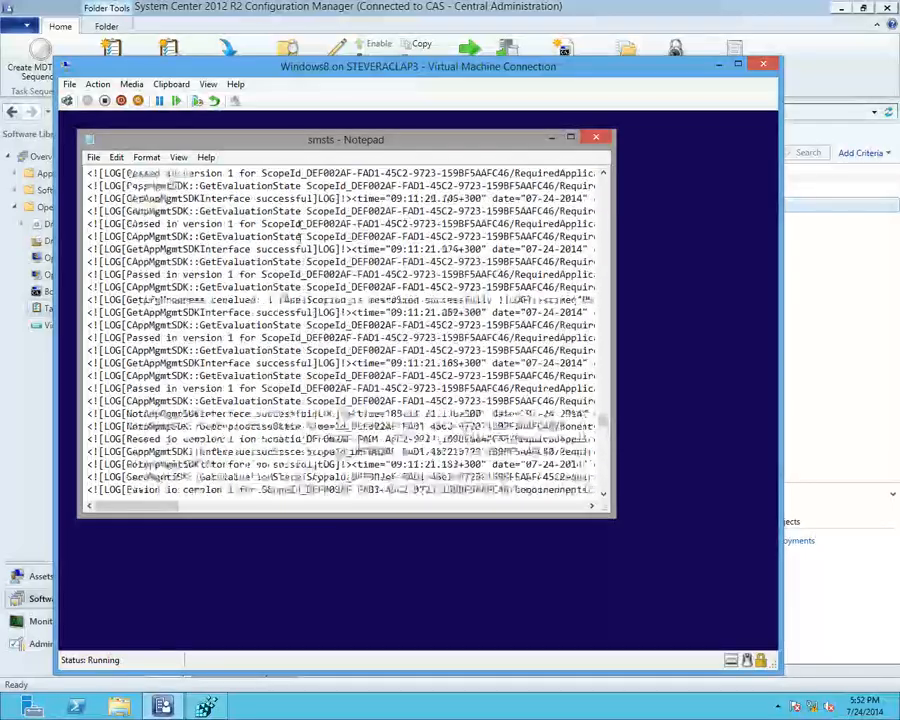
scroll(299, 237, up, 9)
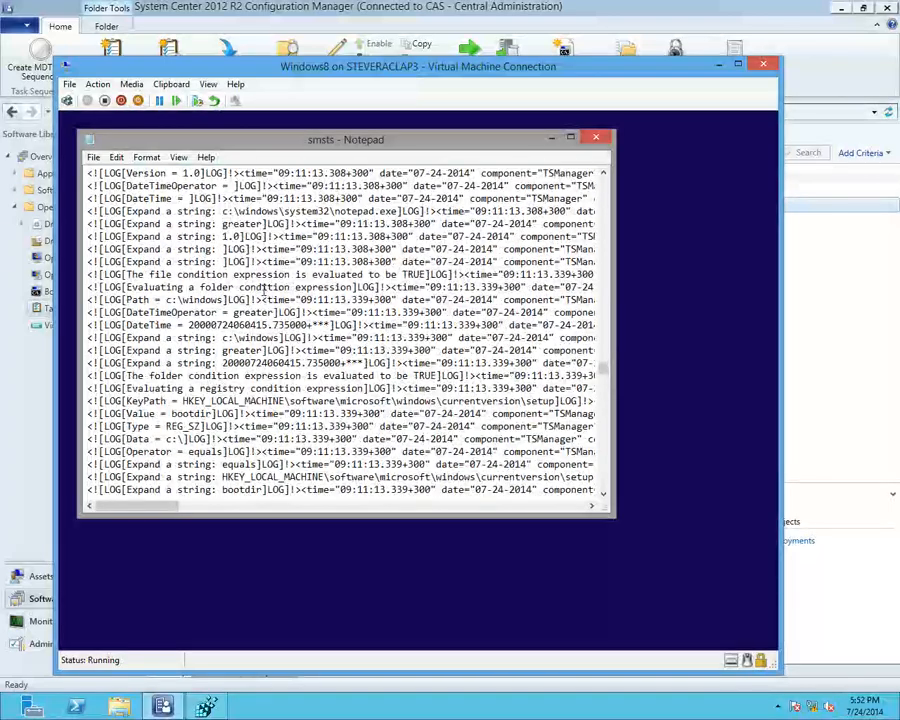
scroll(263, 289, up, 9)
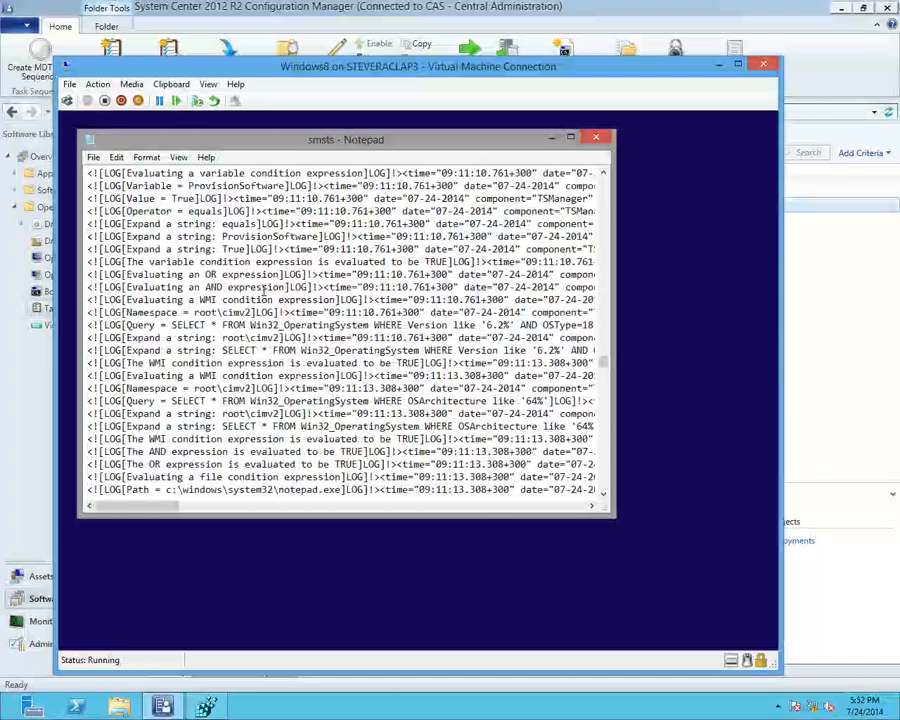
scroll(263, 290, up, 1)
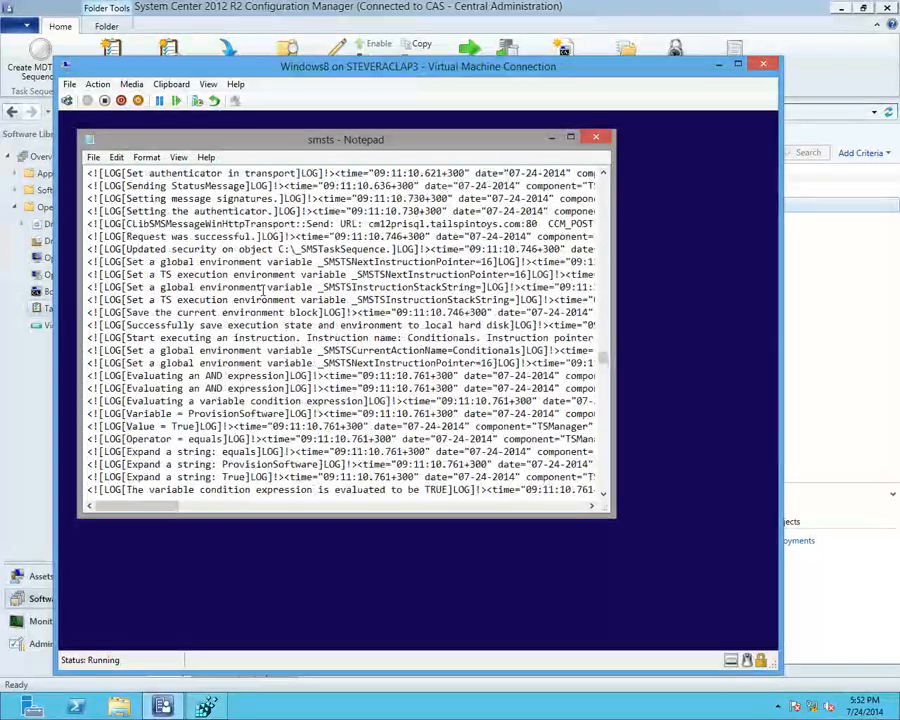
scroll(262, 288, up, 5)
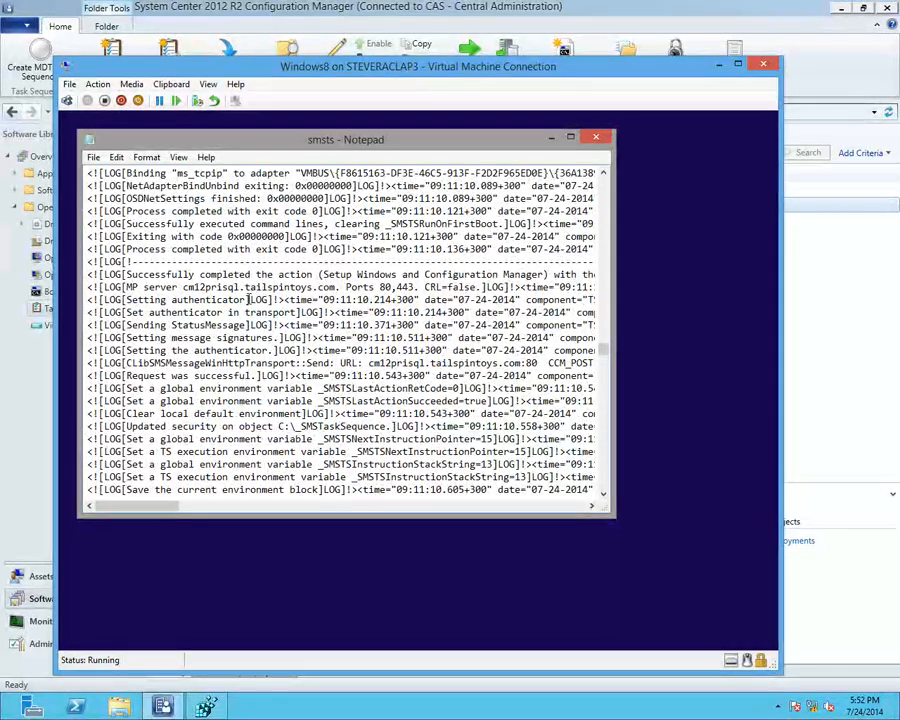
scroll(190, 437, down, 2)
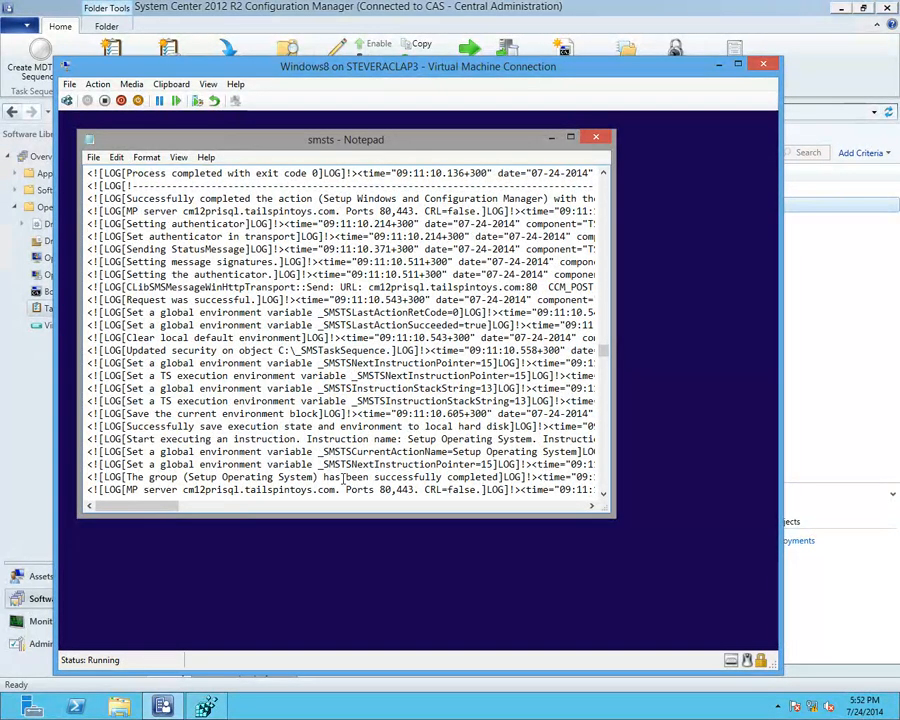
scroll(344, 482, down, 2)
scroll(276, 427, down, 7)
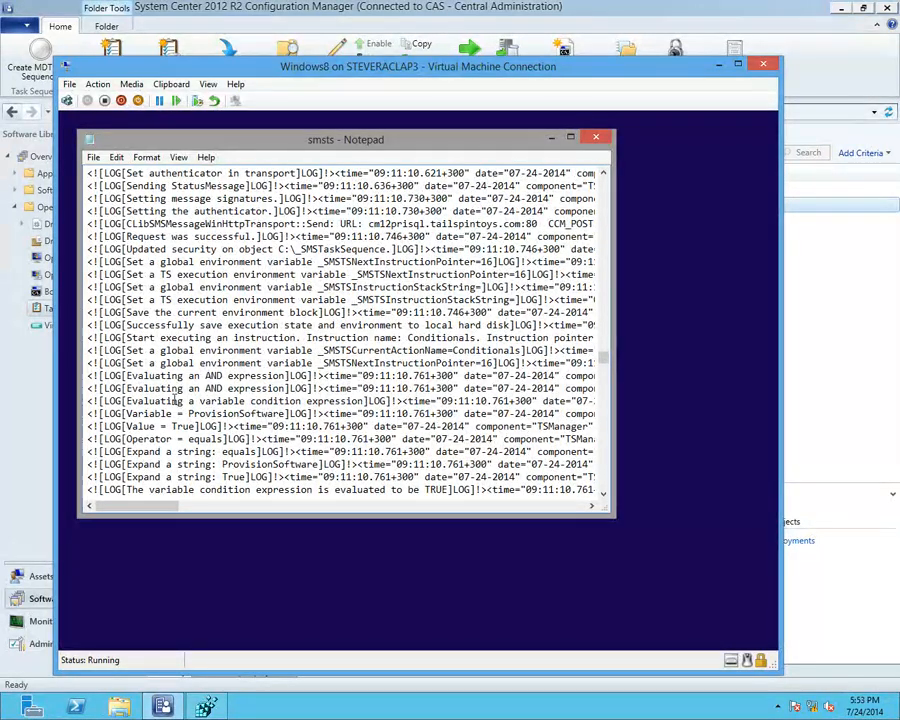
Highlight the Conditionals instruction start, the _SMSTSCurrentActionName entry and the first AND expression evaluation in the log.
drag(481, 338, 86, 338)
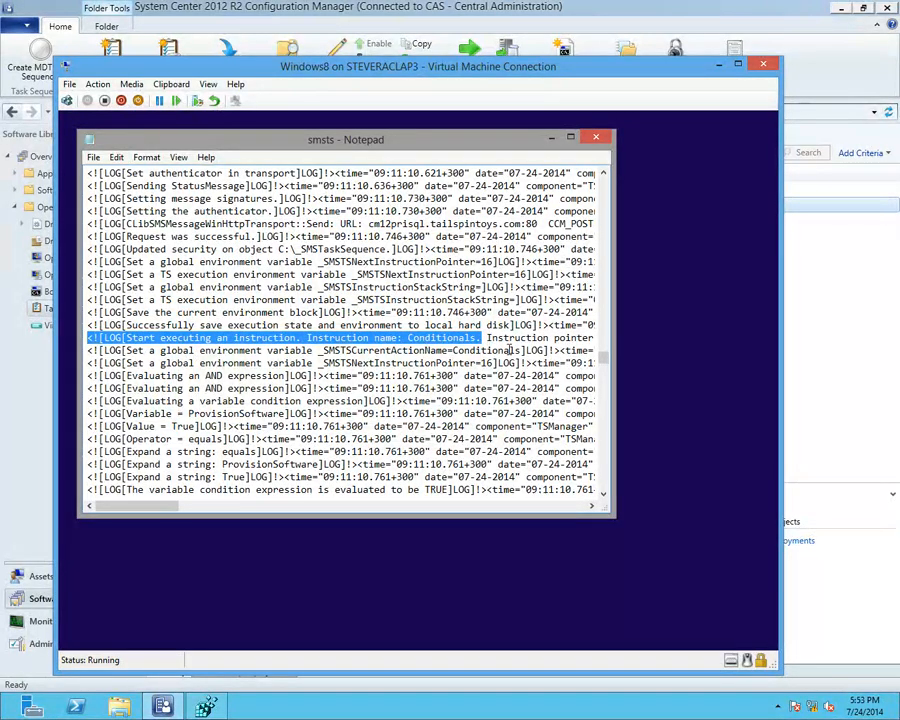
drag(521, 351, 258, 350)
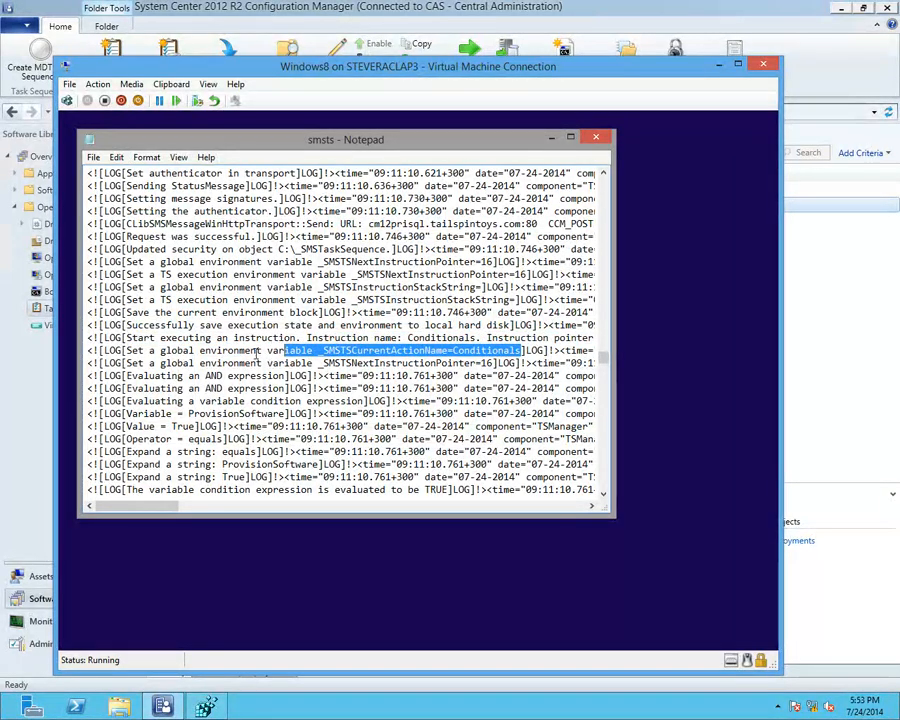
click(289, 375)
drag(303, 375, 127, 376)
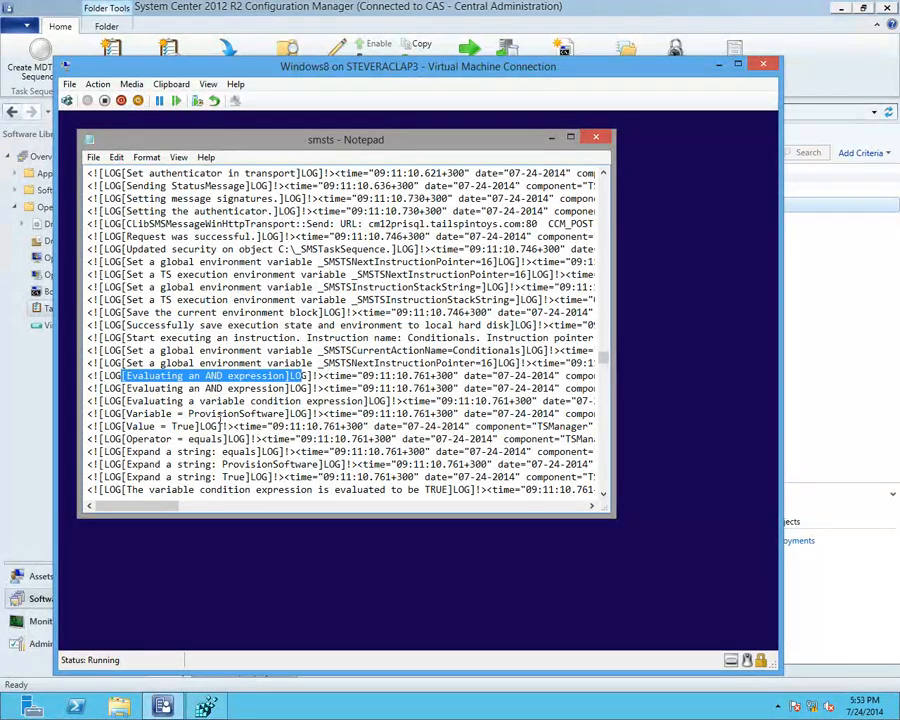
Highlight the ProvisionSoftware variable in the variable condition's log entries, along with that condition's evaluation result.
click(125, 413)
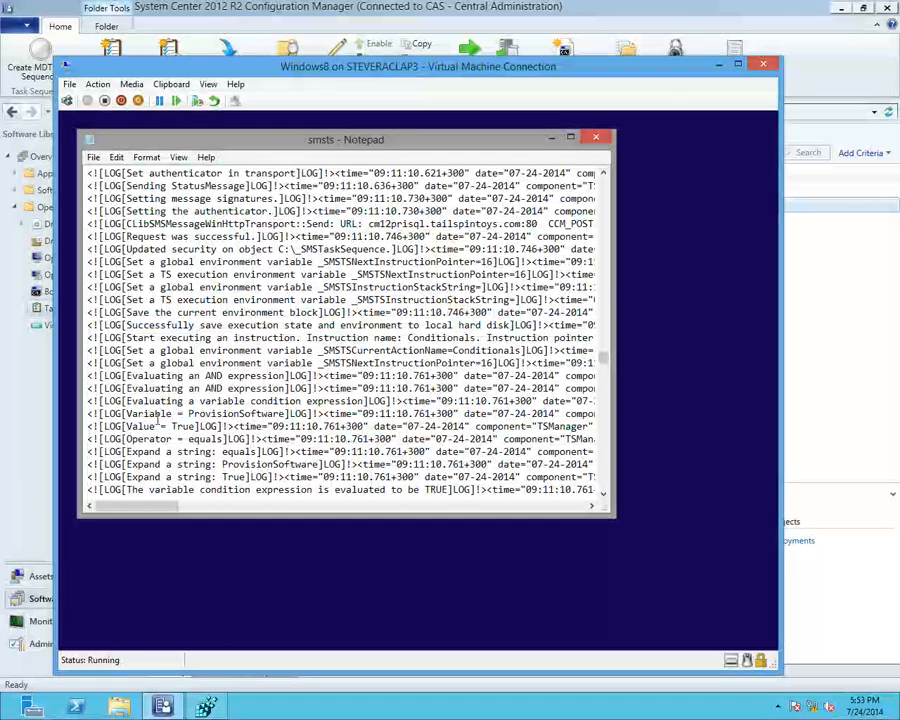
drag(125, 413, 297, 414)
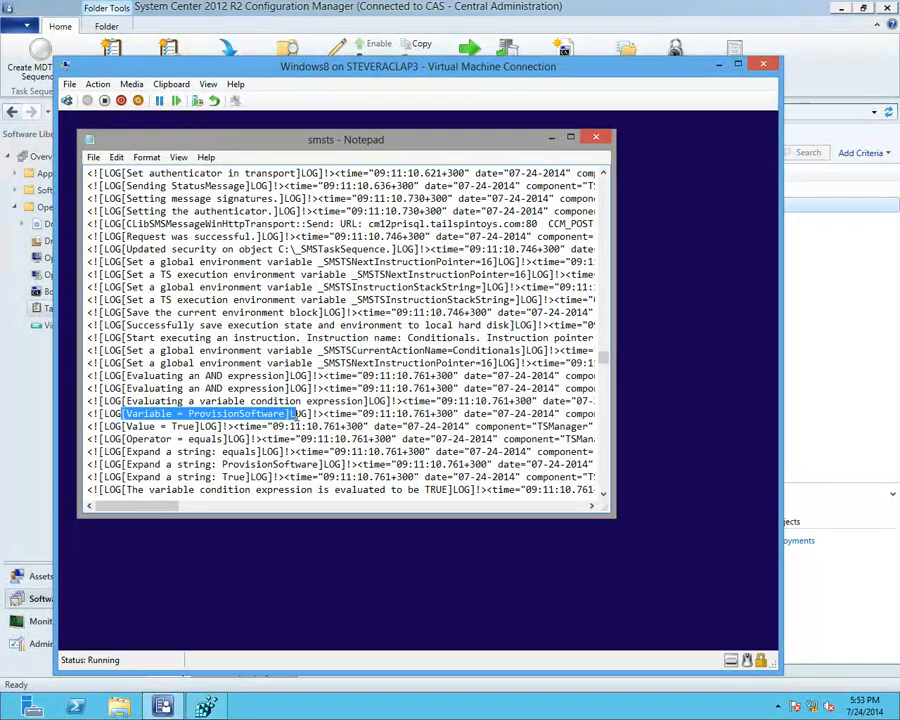
scroll(295, 414, down, 1)
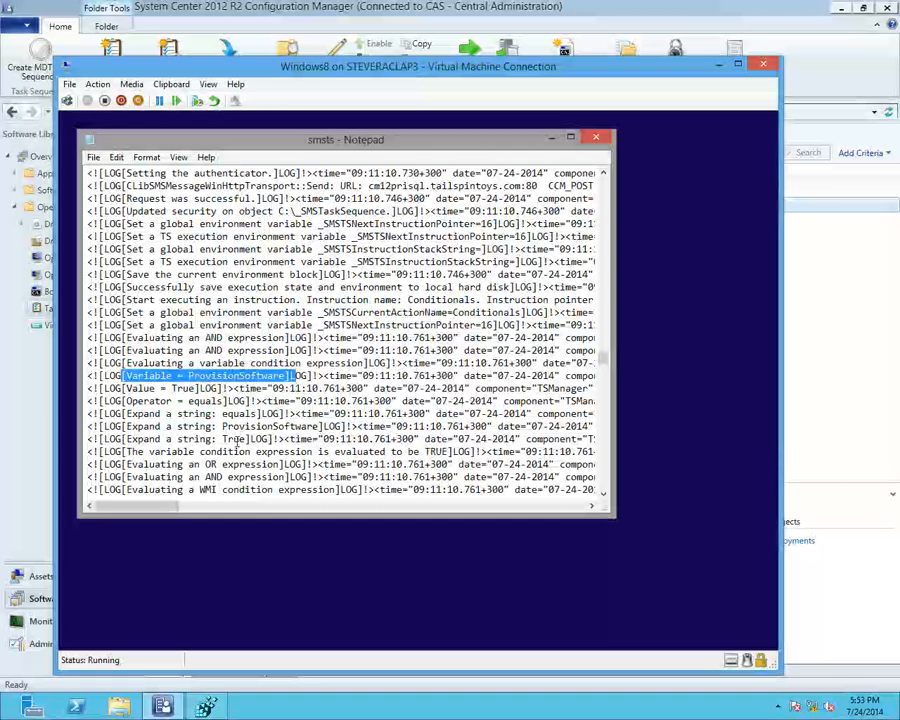
drag(455, 452, 216, 418)
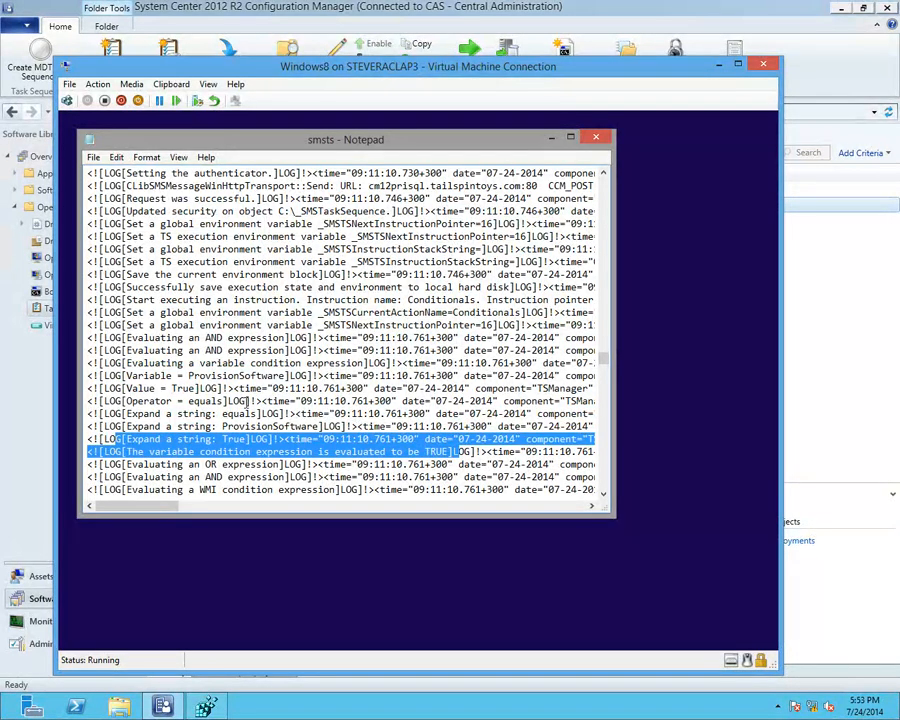
Examine the operating system condition's WMI entries, highlighting the Win32_OperatingSystem version query and the OSArchitecture query's evaluation result.
scroll(247, 400, down, 2)
scroll(218, 372, down, 1)
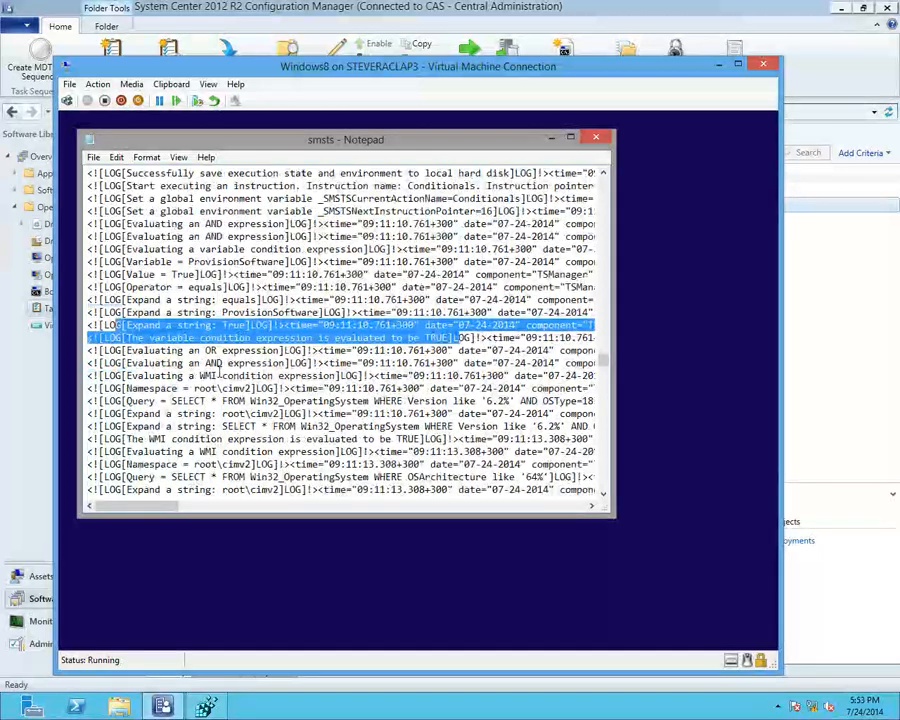
scroll(218, 372, down, 1)
click(165, 338)
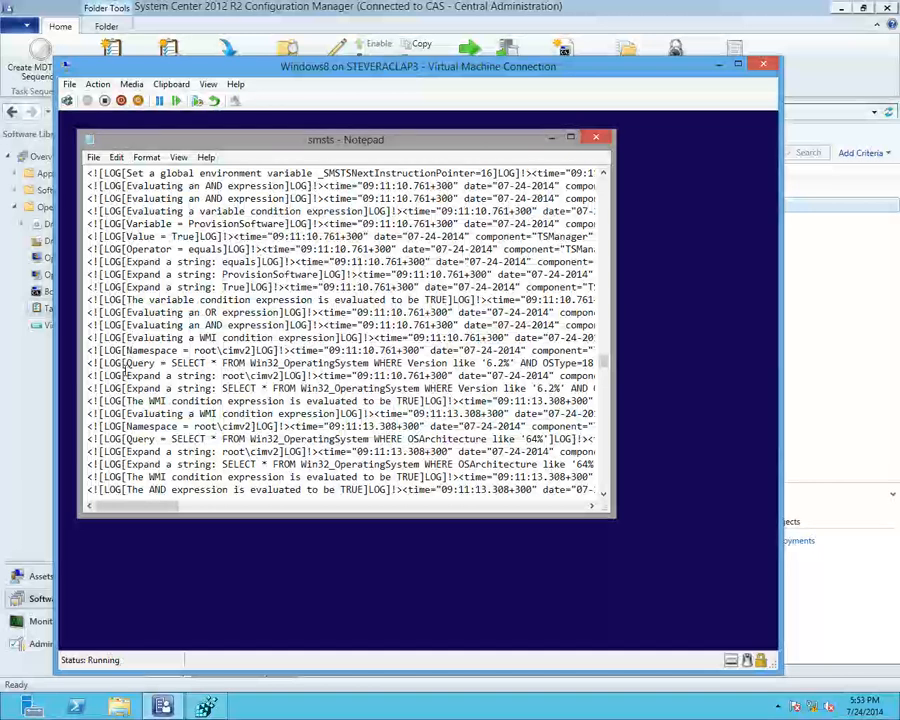
drag(125, 363, 565, 363)
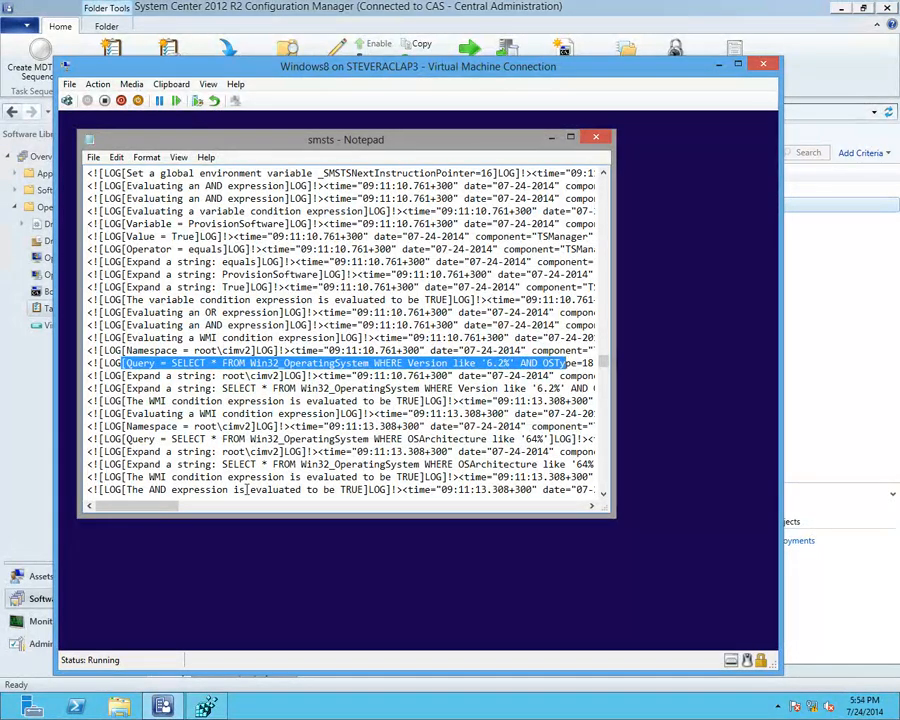
click(247, 490)
scroll(247, 490, down, 1)
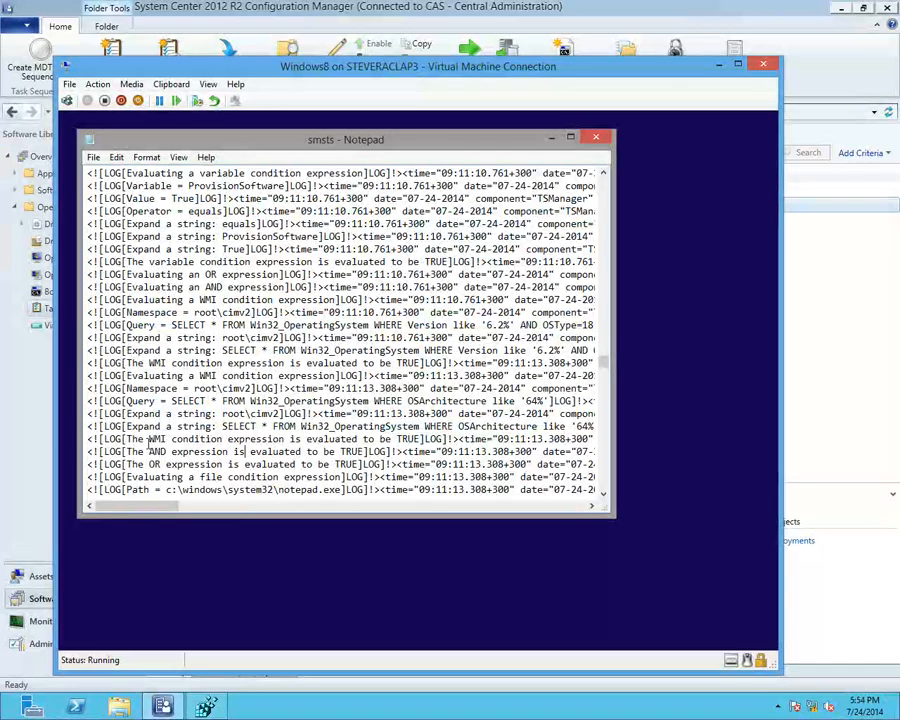
drag(125, 440, 418, 440)
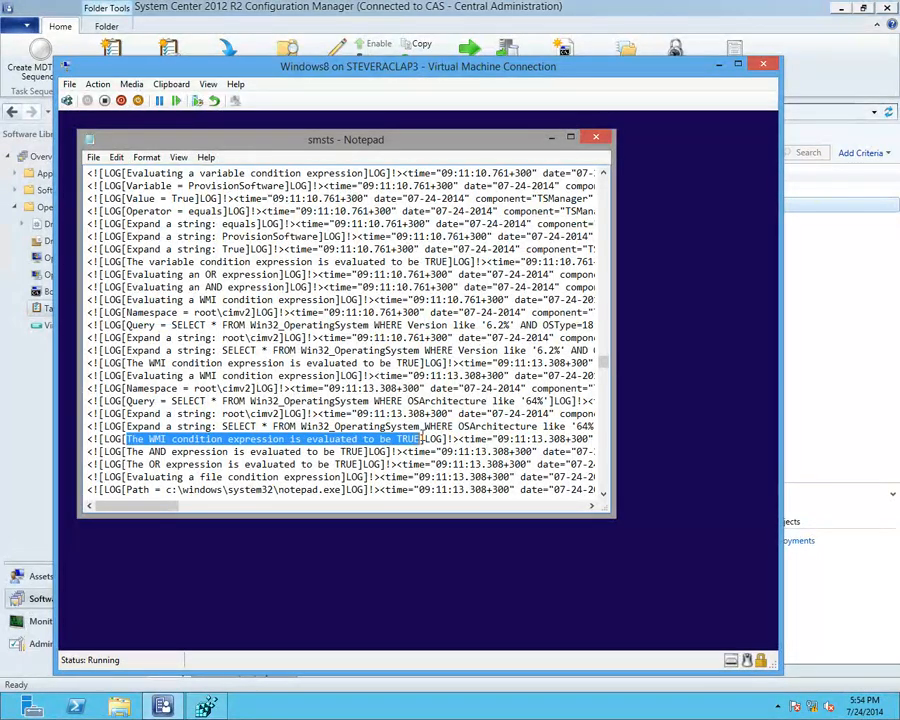
Highlight the notepad.exe file condition's version and evaluation result, and the c:\windows folder condition's evaluation result.
scroll(278, 337, down, 1)
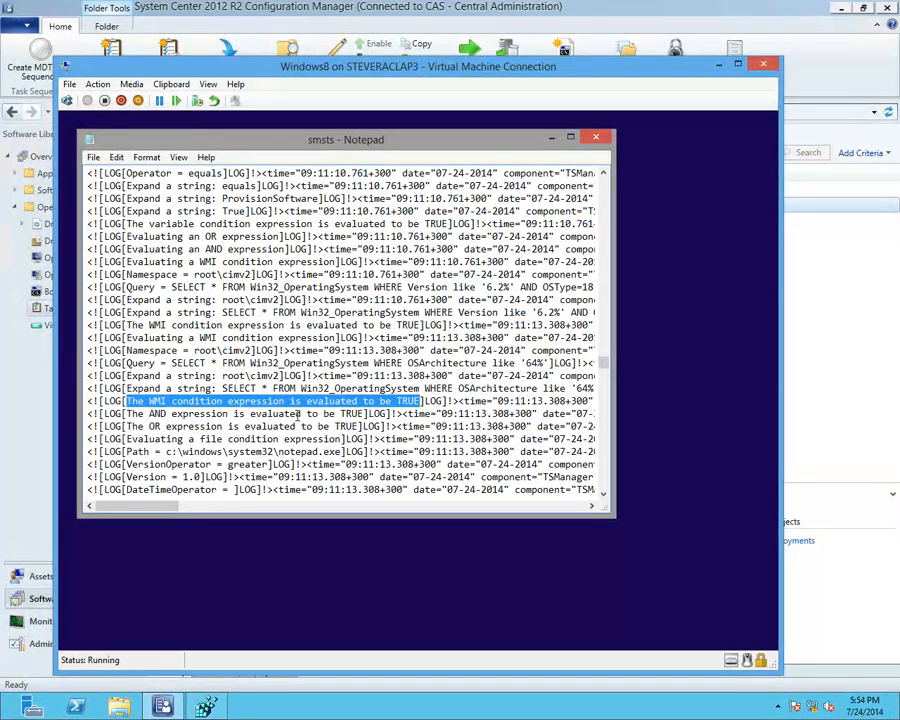
drag(225, 477, 168, 476)
scroll(190, 455, down, 2)
scroll(207, 440, down, 1)
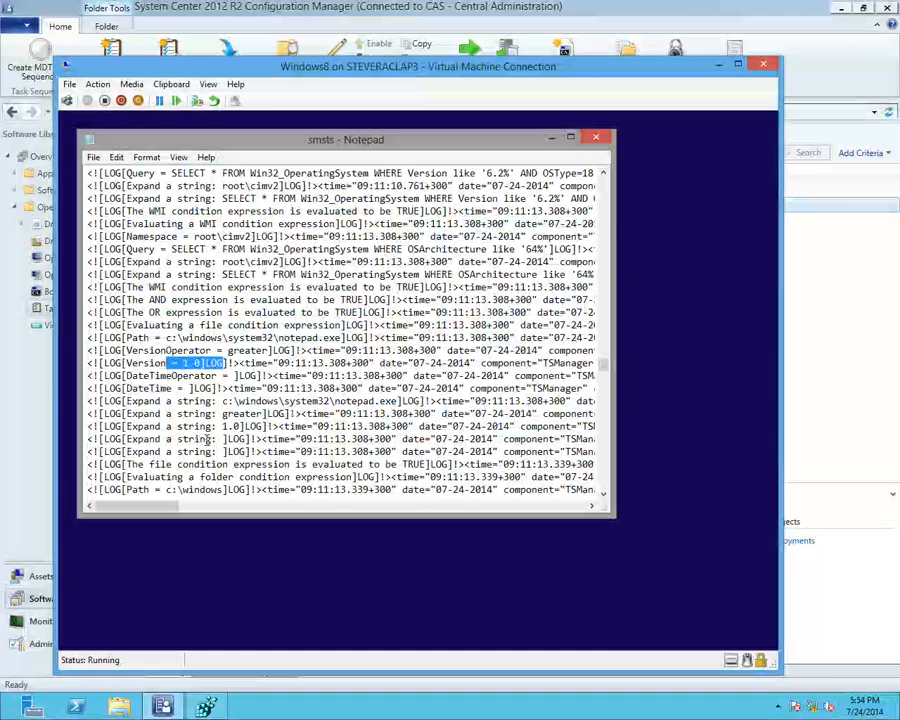
drag(420, 451, 118, 450)
scroll(118, 452, down, 3)
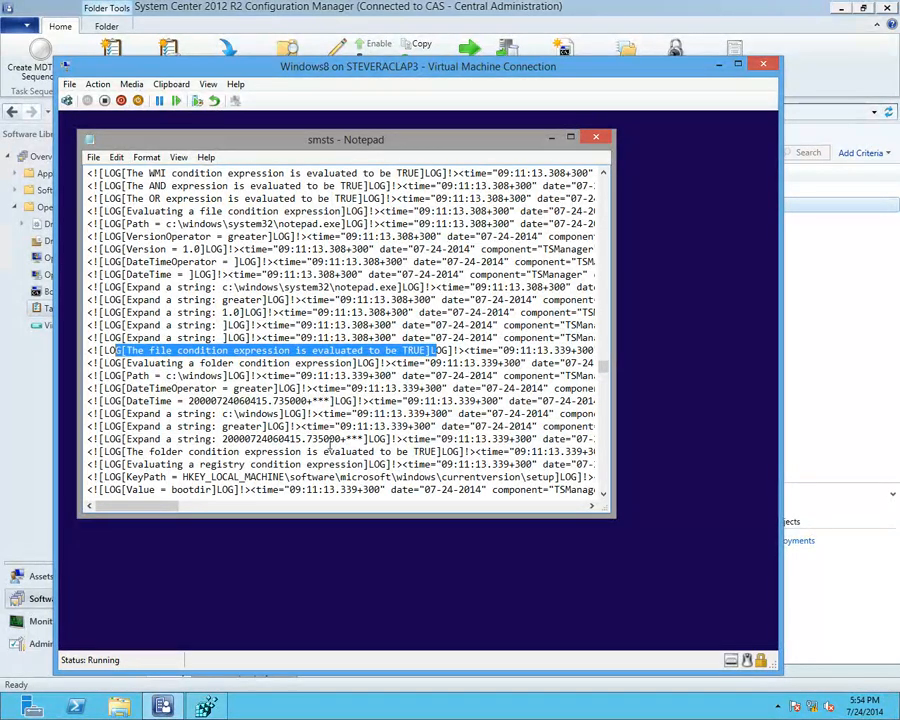
drag(440, 452, 118, 451)
Highlight the registry condition's key path and data in the log, along with its value comparison and evaluation result.
scroll(213, 401, down, 2)
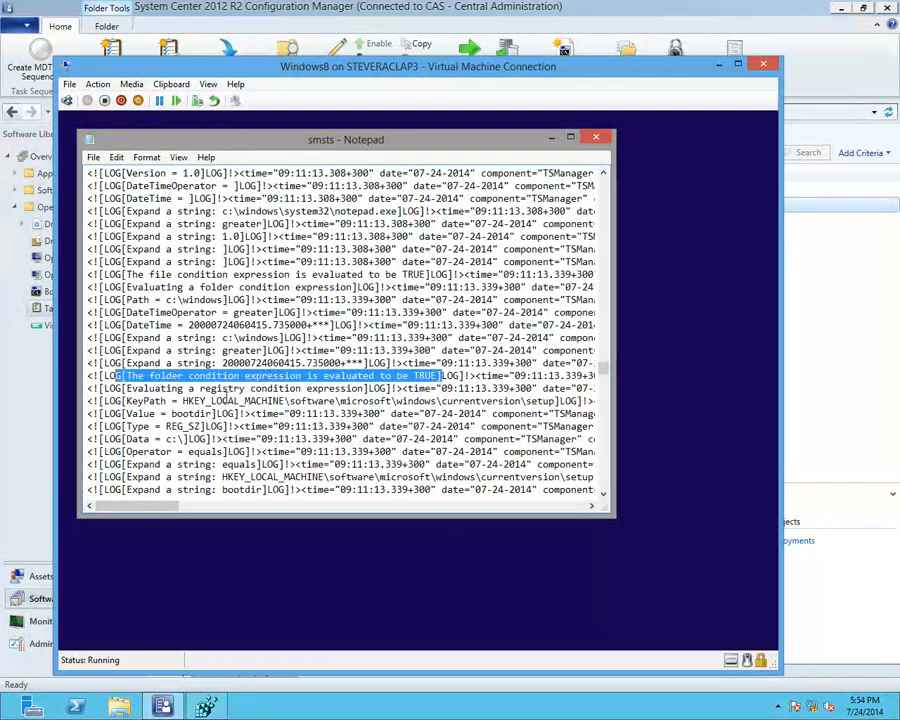
drag(155, 400, 557, 401)
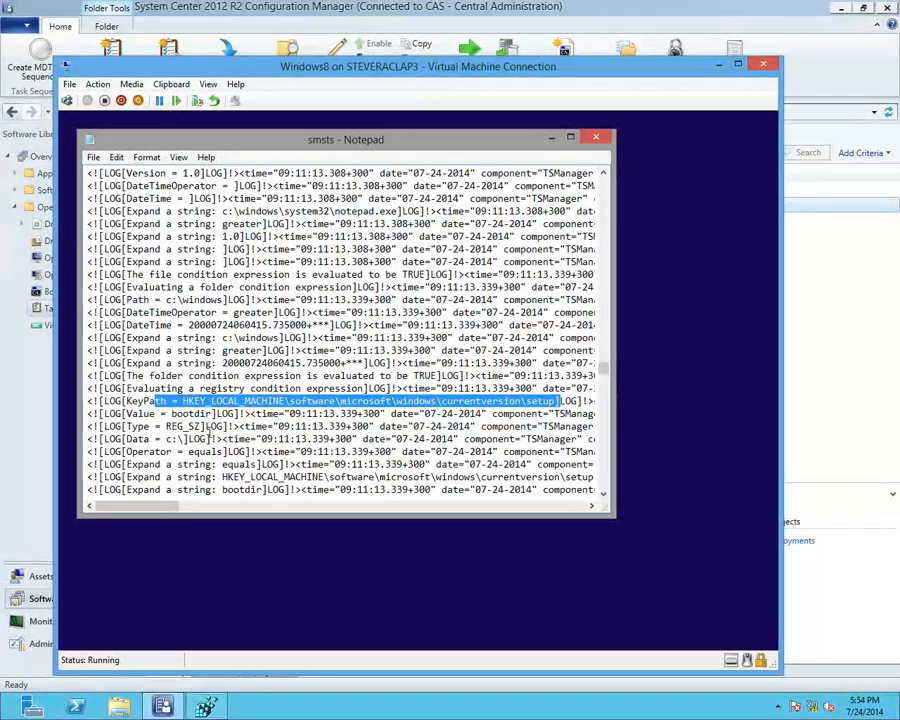
drag(146, 438, 200, 439)
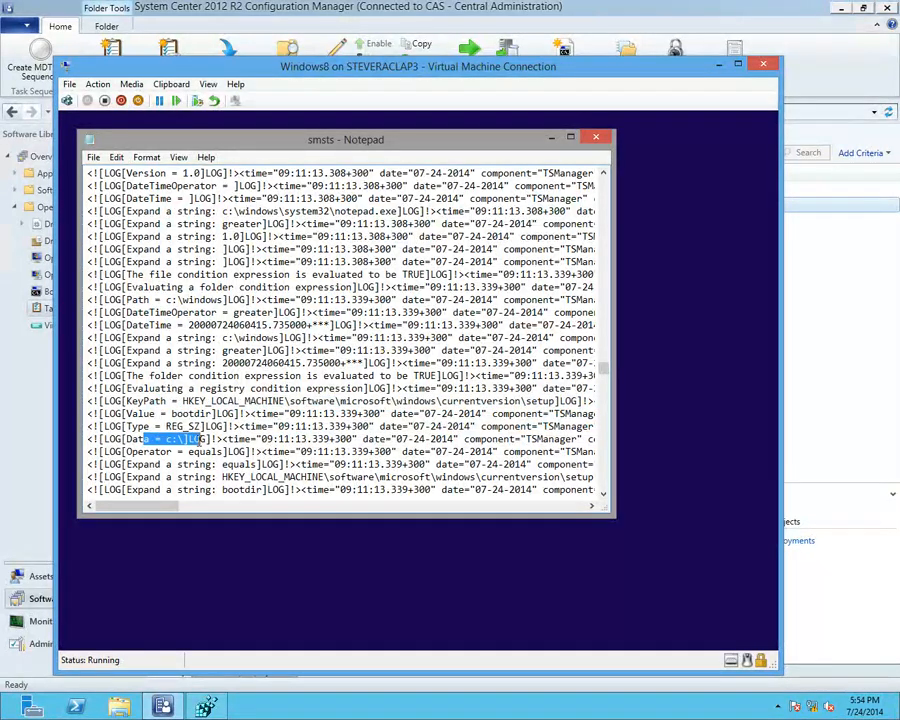
scroll(220, 448, down, 2)
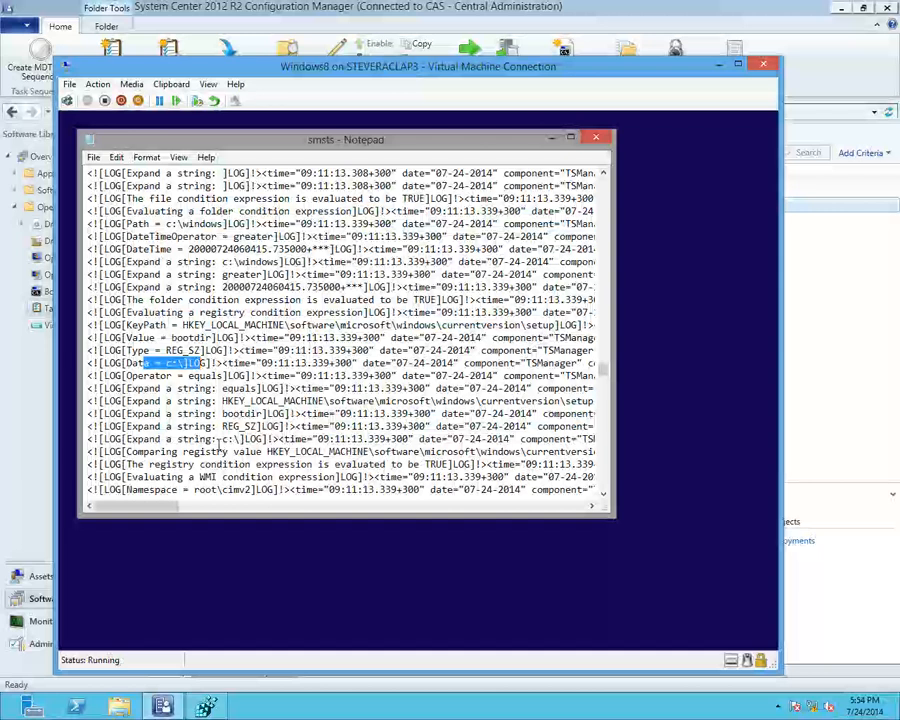
drag(478, 464, 108, 452)
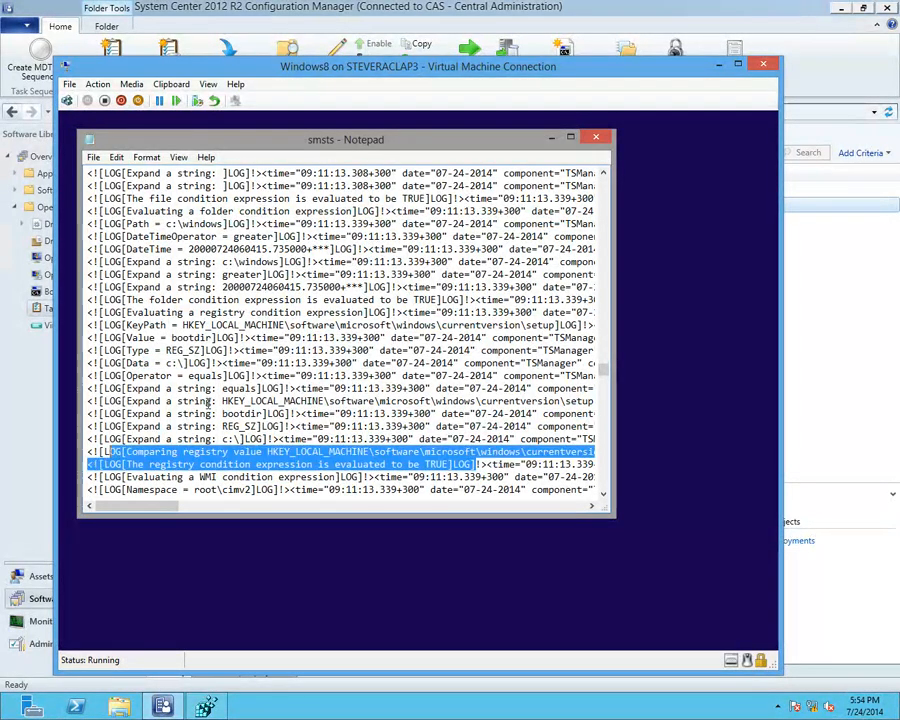
Highlight the win32_operatingsystem countrycode=1 WMI query and examine the final evaluation entries for the Conditionals group.
scroll(208, 403, down, 2)
scroll(208, 403, down, 1)
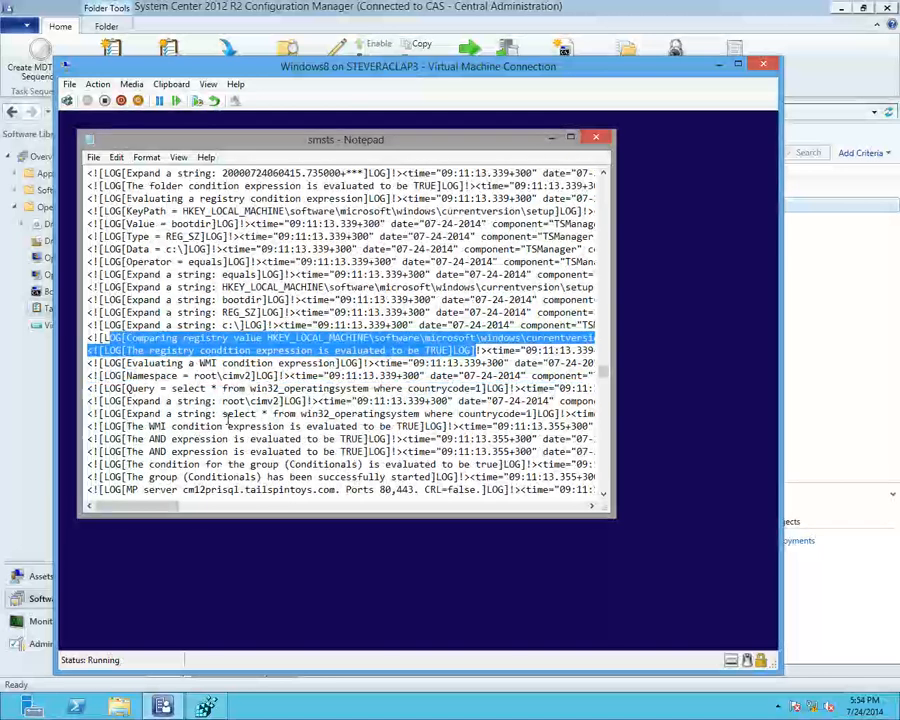
drag(222, 414, 532, 413)
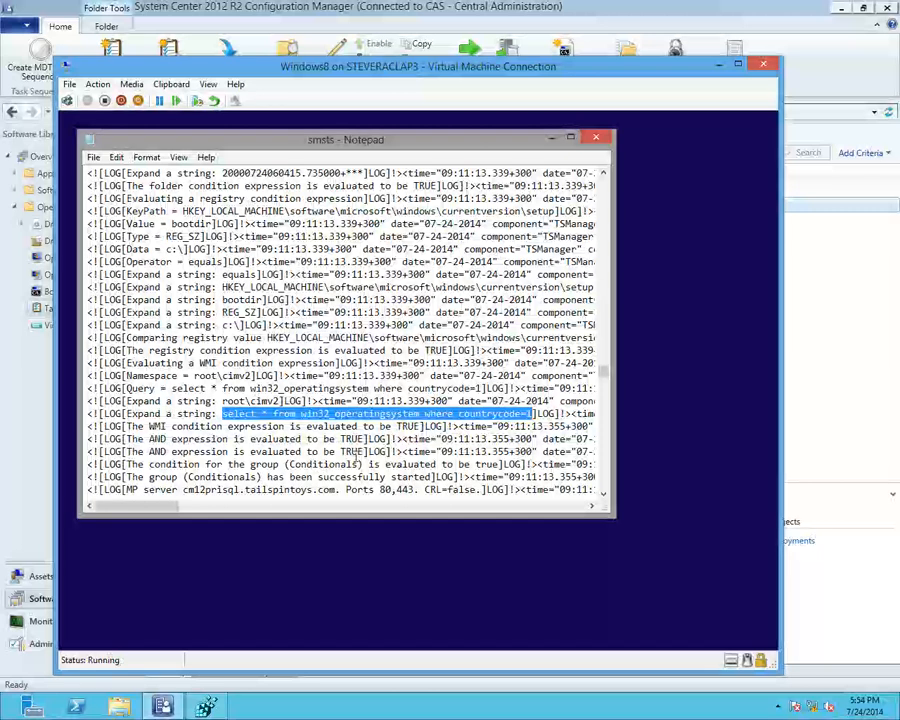
scroll(389, 480, down, 1)
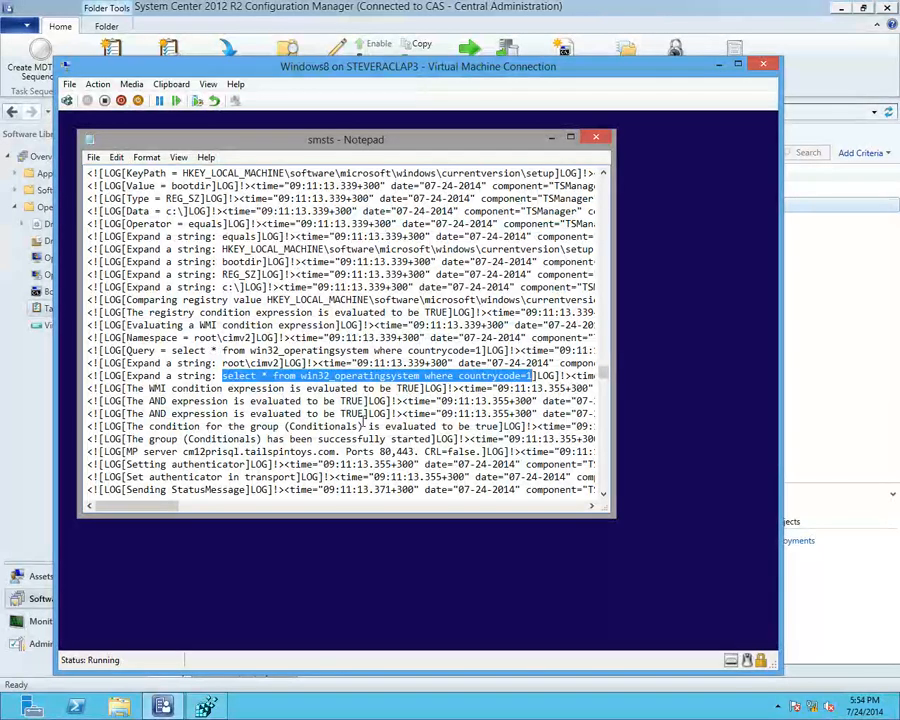
scroll(362, 420, down, 1)
scroll(362, 426, down, 1)
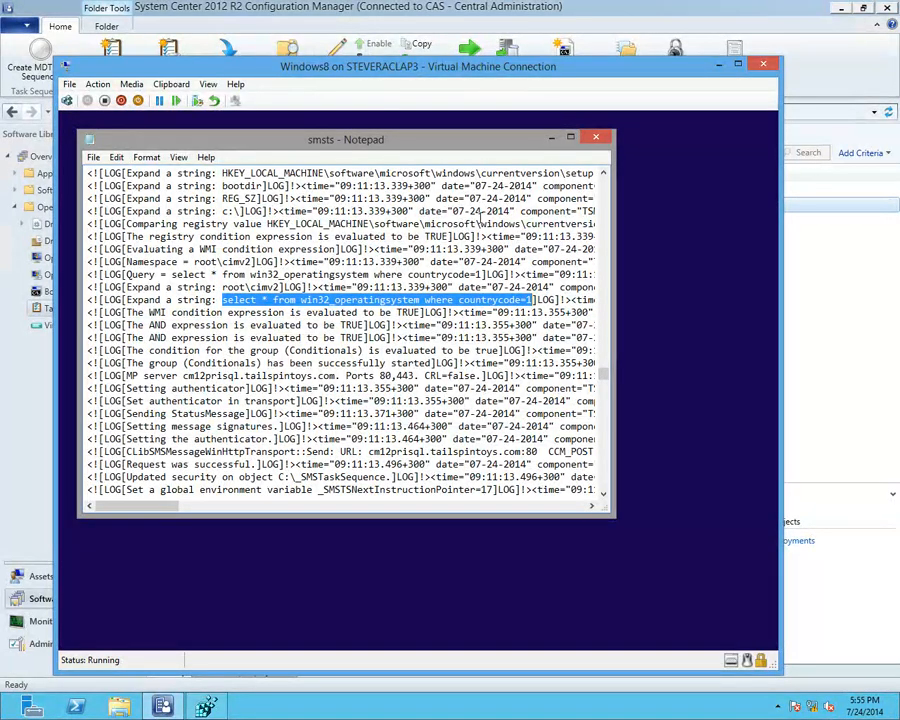
Close the smsts log and minimize the Windows8 virtual machine window.
click(594, 139)
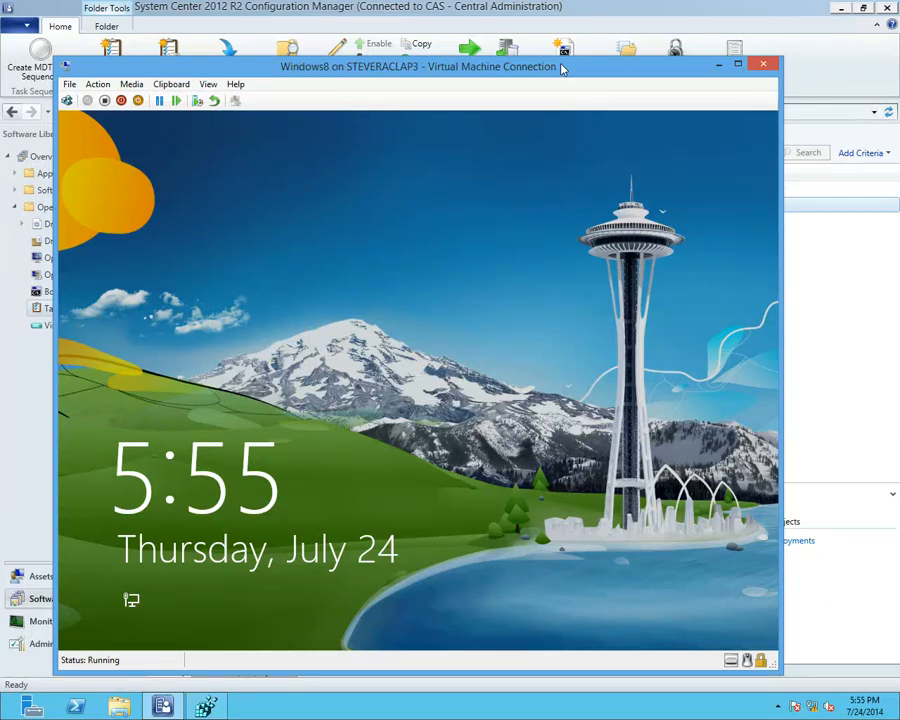
click(718, 65)
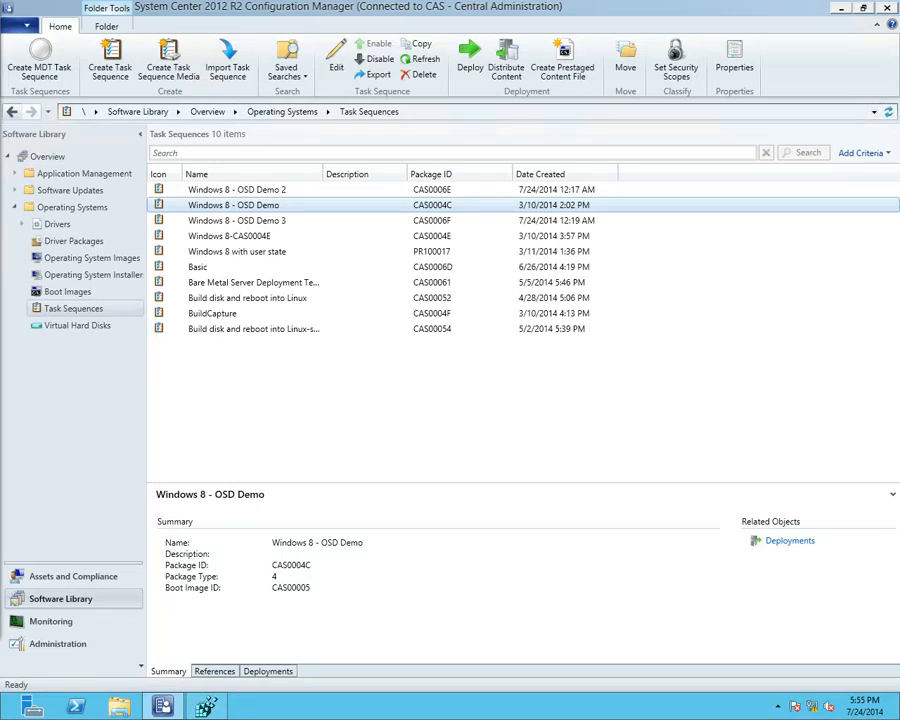
Switch to the slide presentation and advance to the Task Sequence Variables slide.
mouse_move(436, 6)
drag(454, 8, 0, 719)
click(300, 527)
click(300, 527)
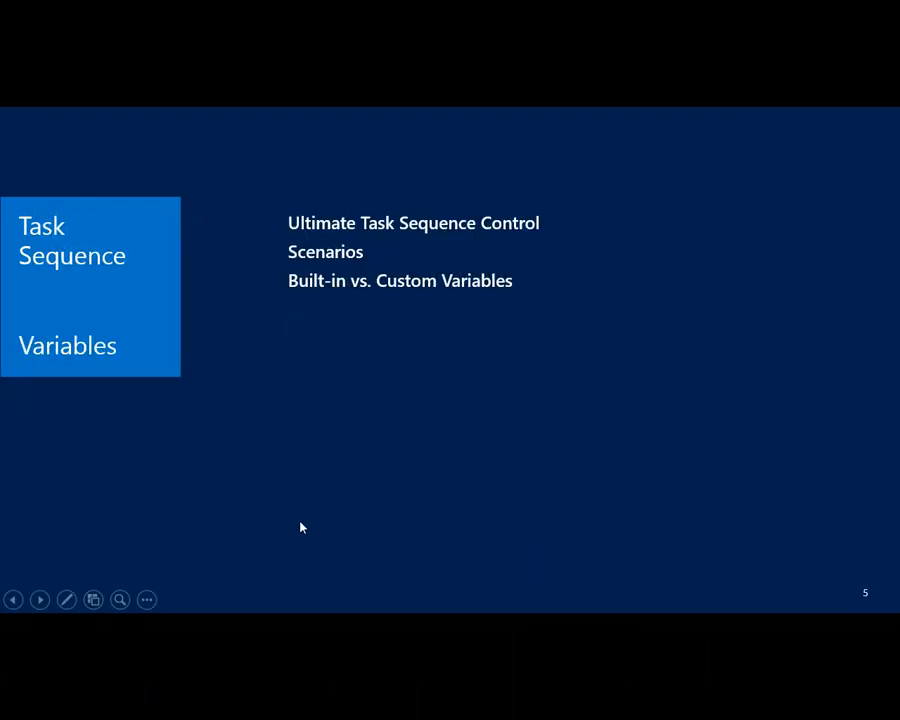
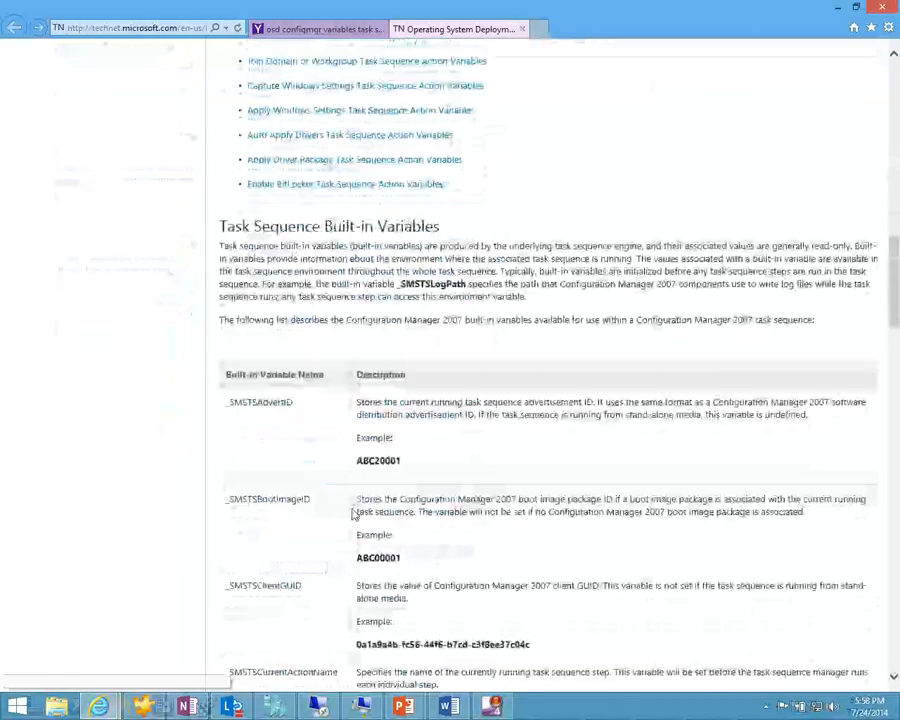
Review the Task Sequence Built-in Variables table on the TechNet page and close all browser tabs.
scroll(470, 232, down, 3)
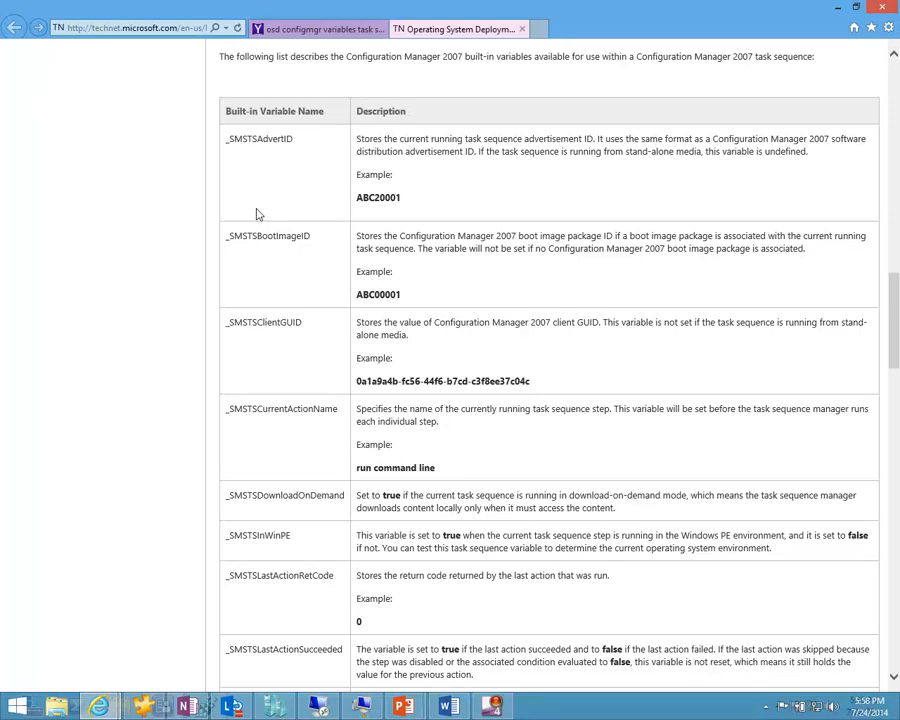
scroll(256, 214, down, 20)
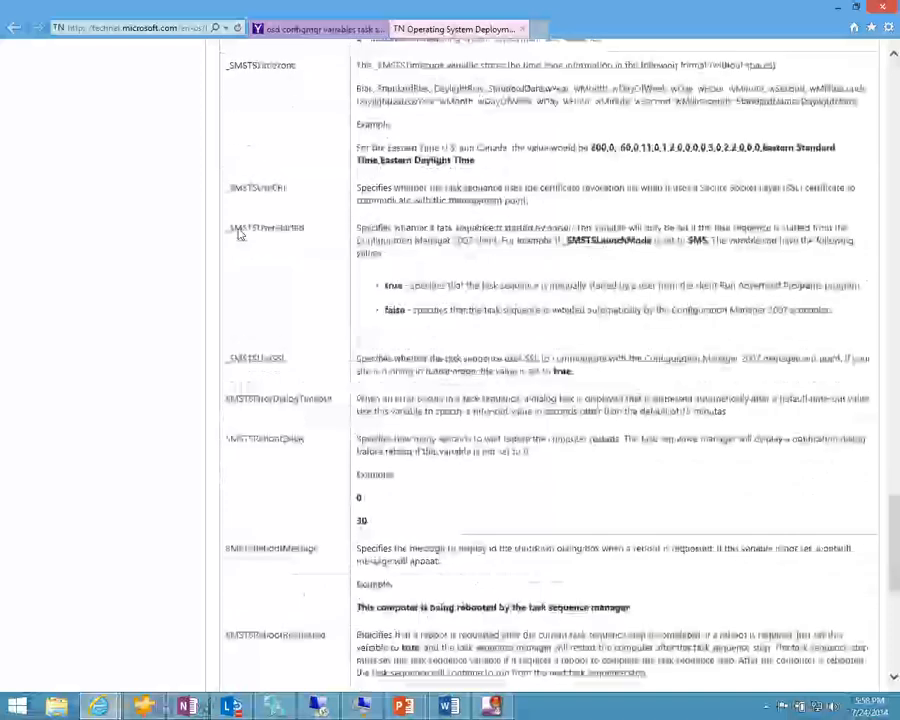
scroll(238, 233, down, 5)
scroll(238, 232, up, 9)
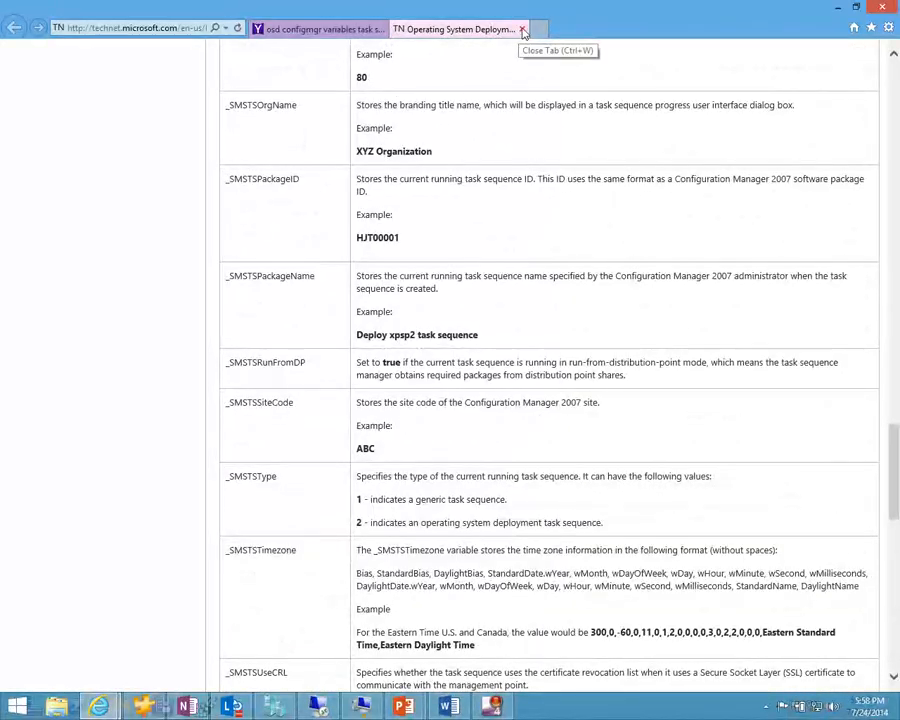
click(884, 7)
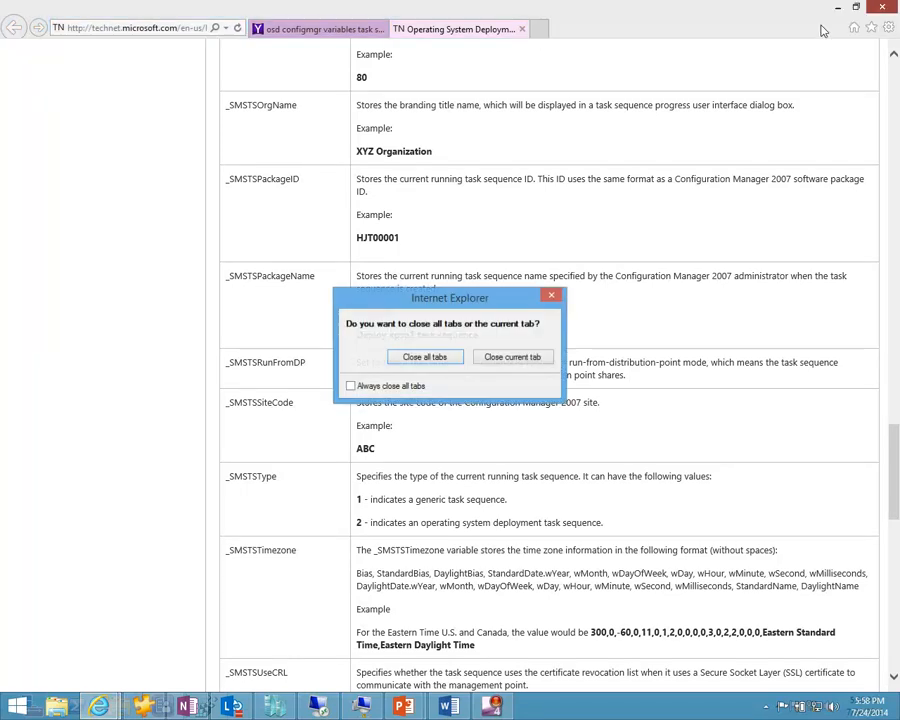
click(412, 357)
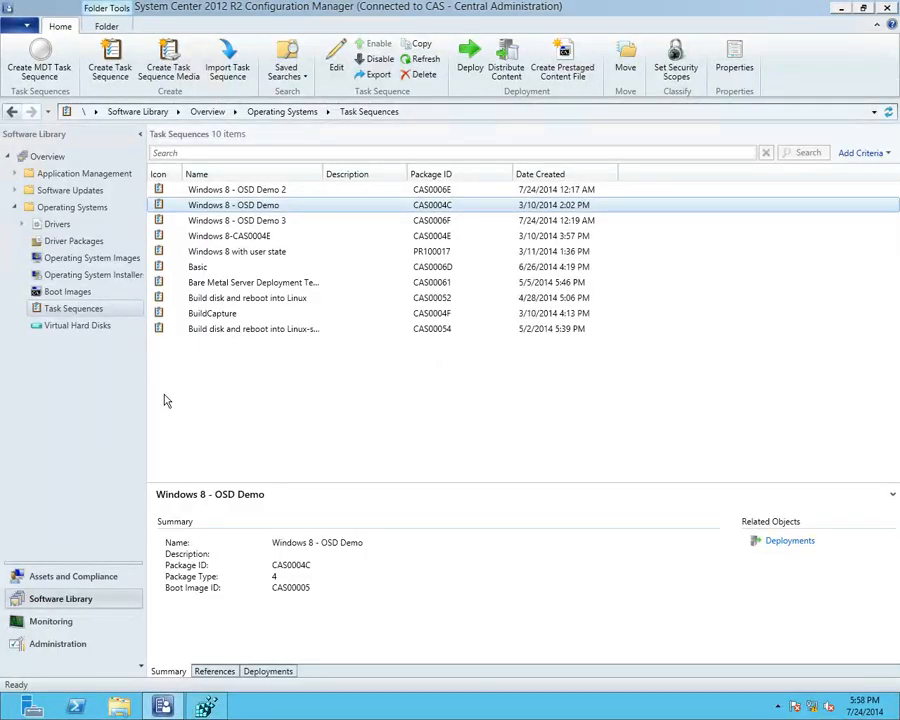
Open the Windows 8 - OSD Demo task sequence for editing and add a Set Dynamic Variables step to the Capture Files and Settings group.
right_click(235, 211)
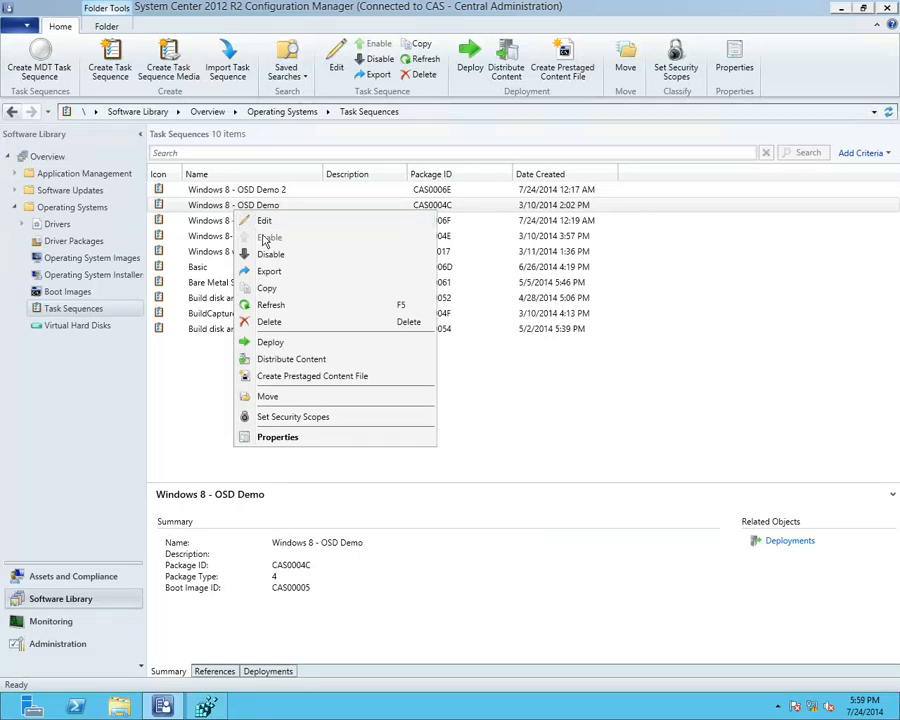
click(260, 221)
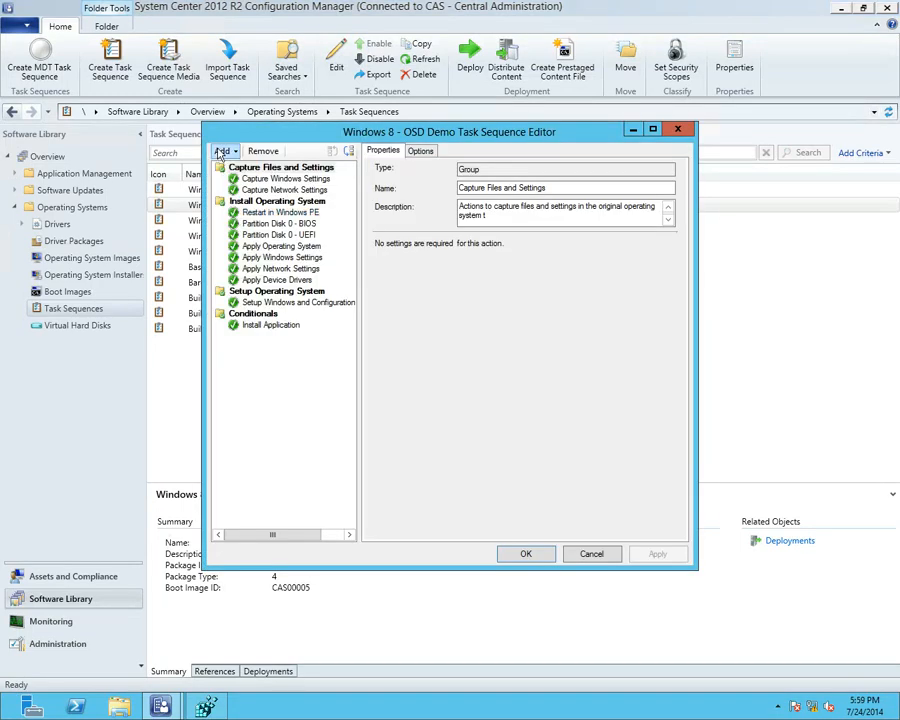
click(222, 151)
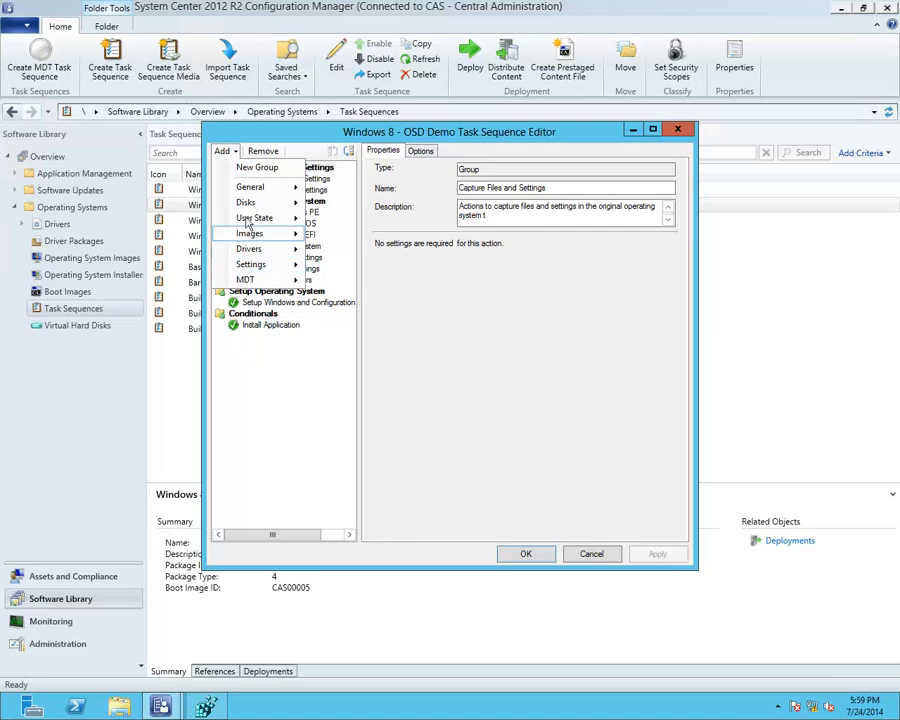
mouse_move(256, 196)
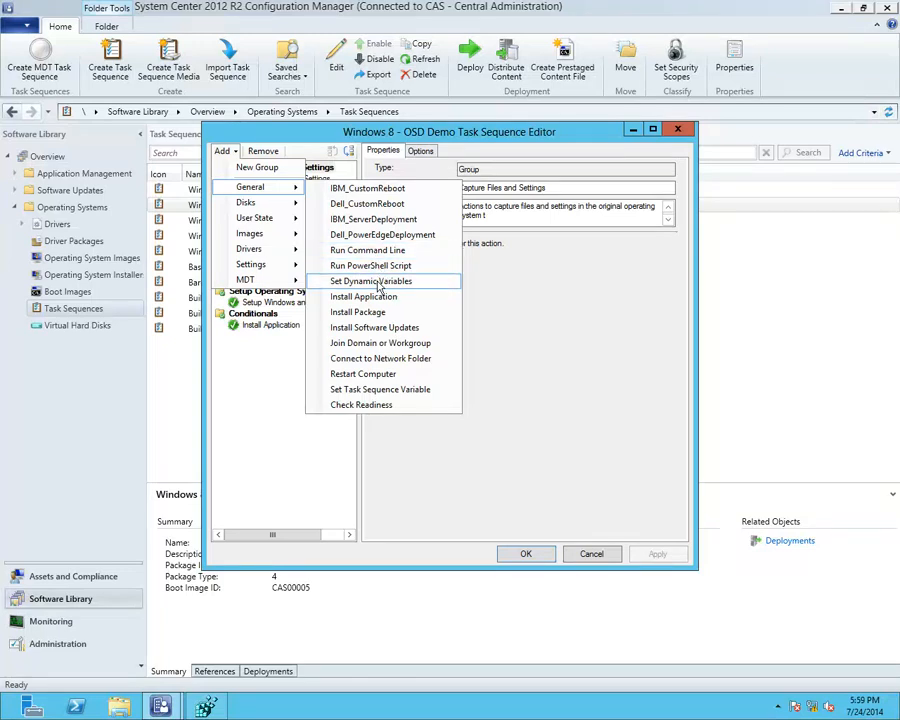
click(380, 282)
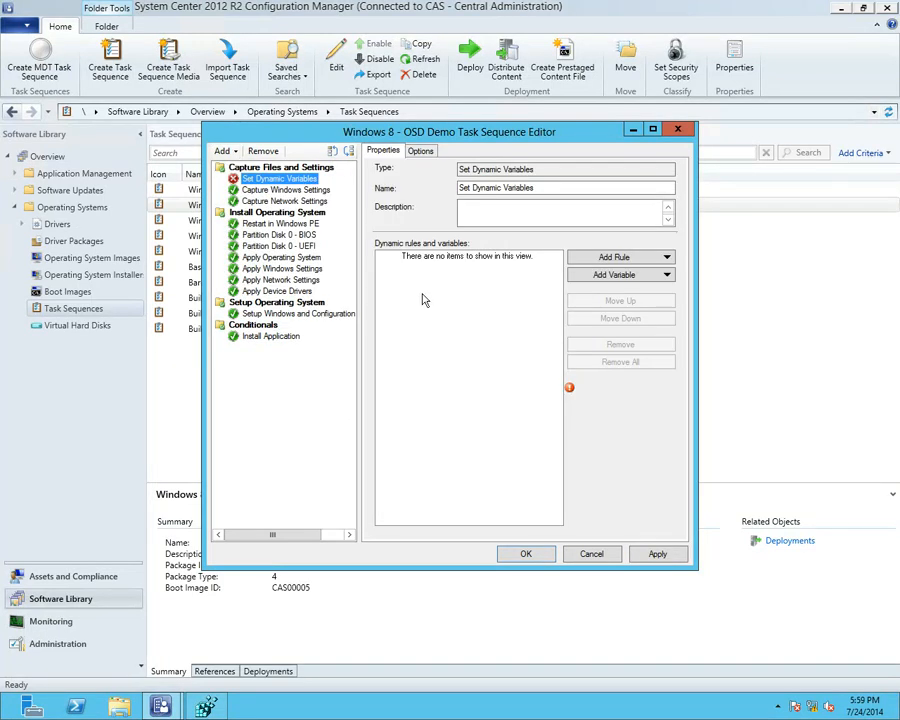
Examine the rule and variable types offered for the Set Dynamic Variables step, and exit the editor without saving.
click(646, 259)
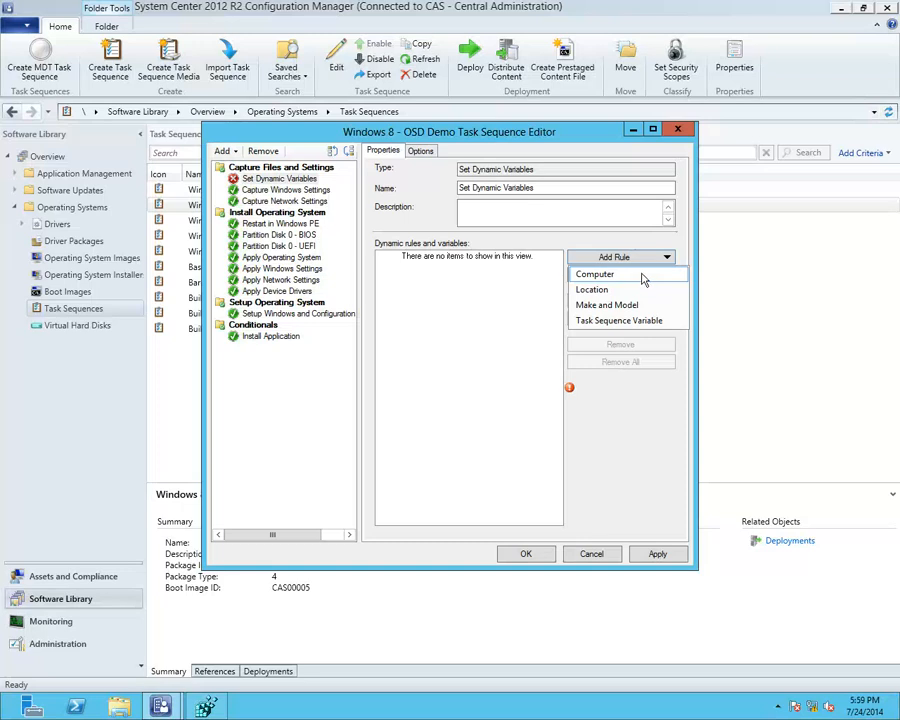
click(558, 363)
click(597, 279)
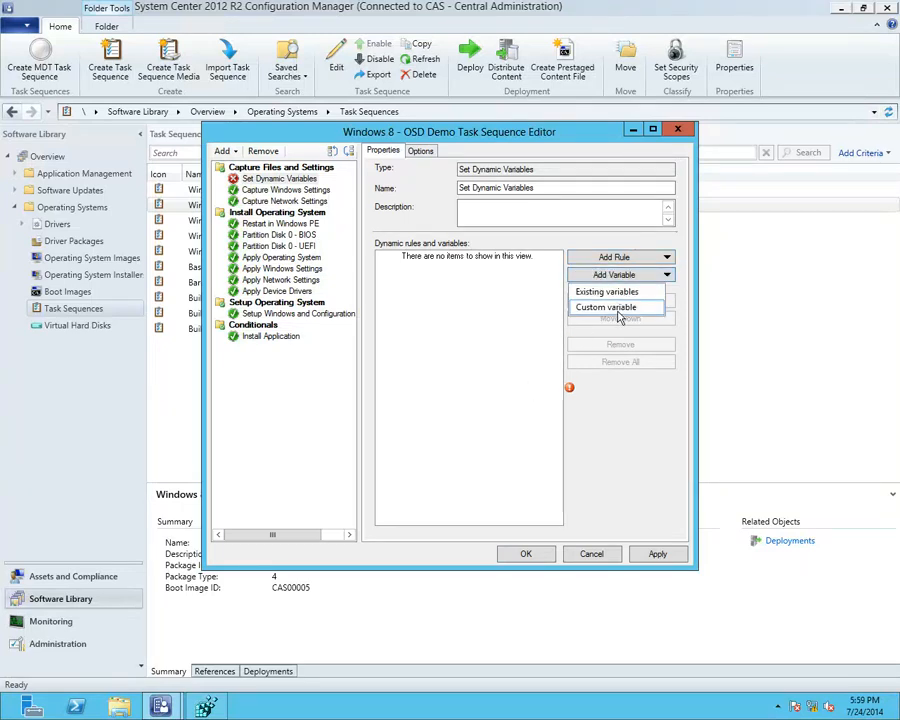
click(490, 344)
click(587, 559)
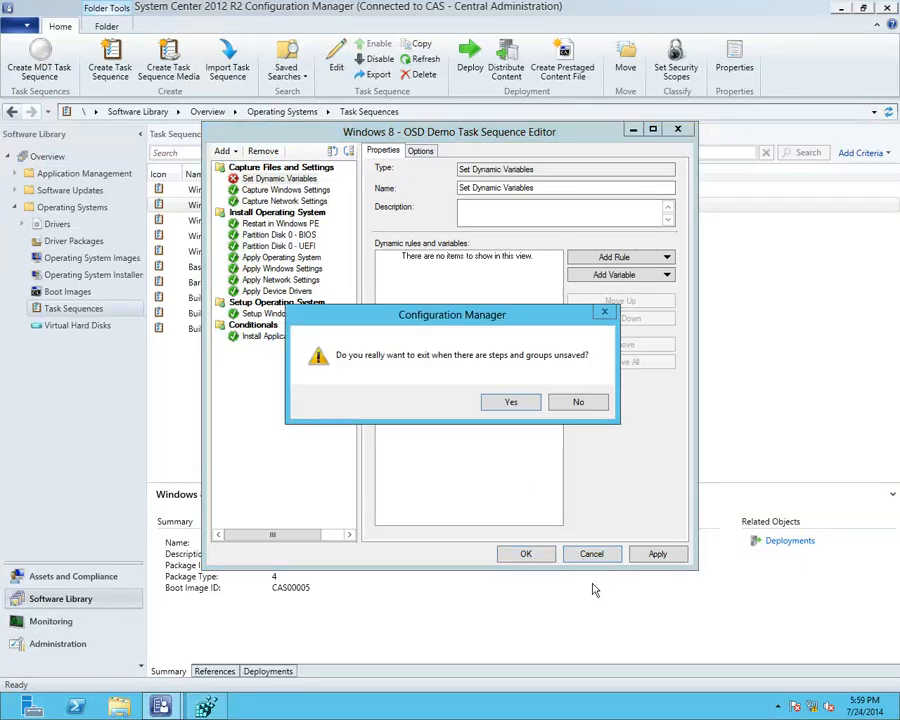
click(511, 403)
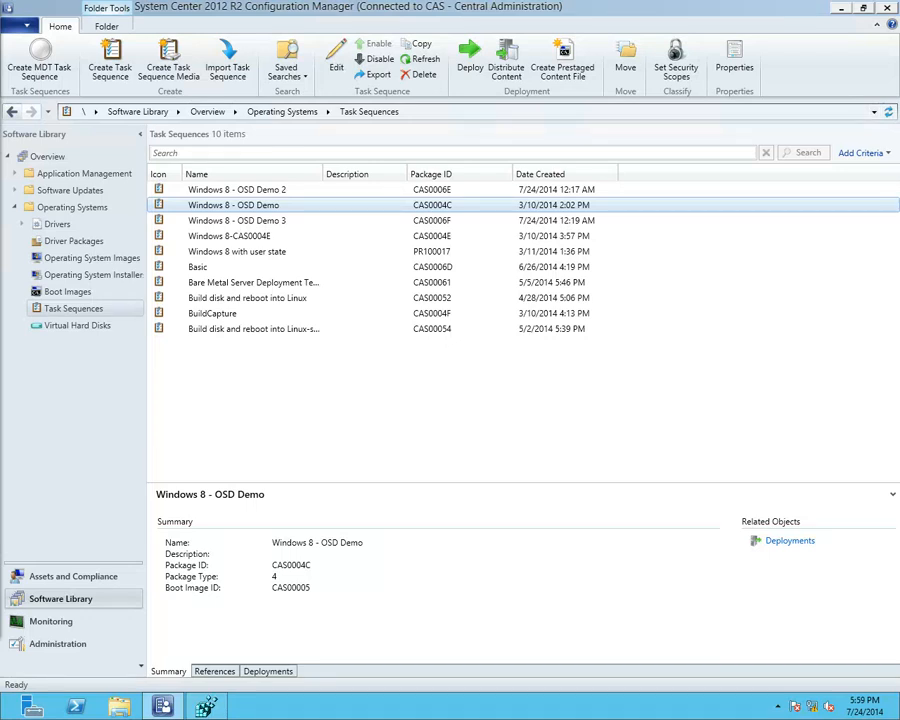
Start creating task sequence media, choosing bootable media with site-based management point selection.
click(215, 414)
right_click(80, 311)
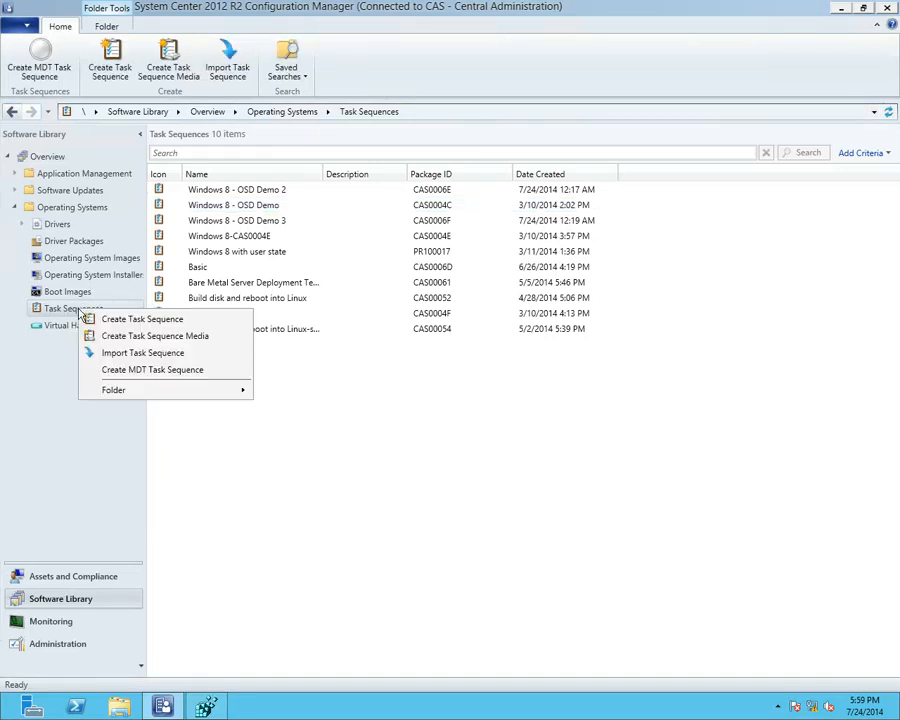
click(131, 335)
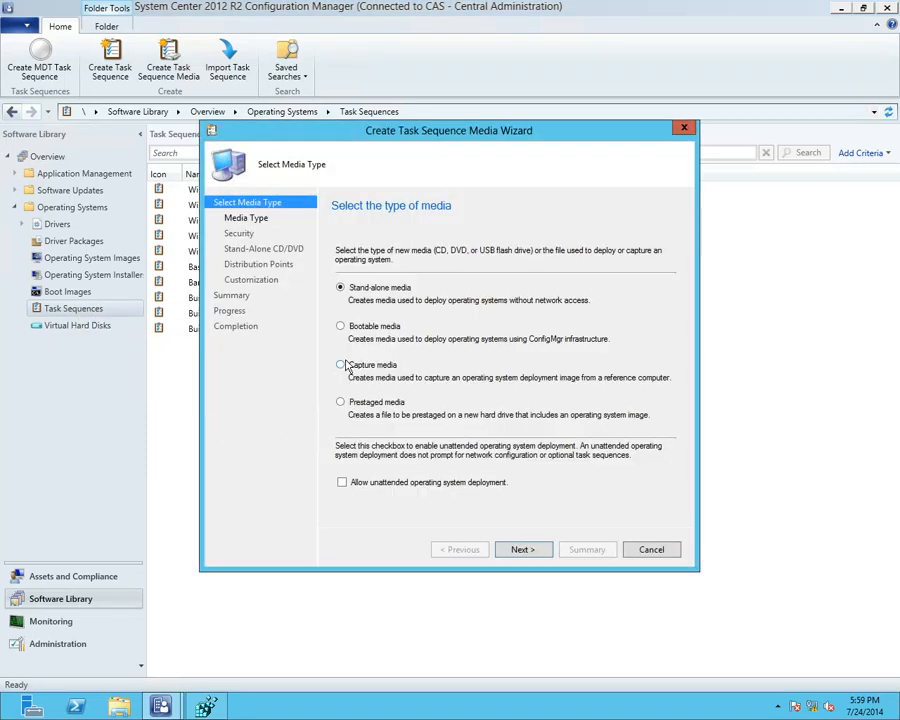
click(340, 326)
click(530, 550)
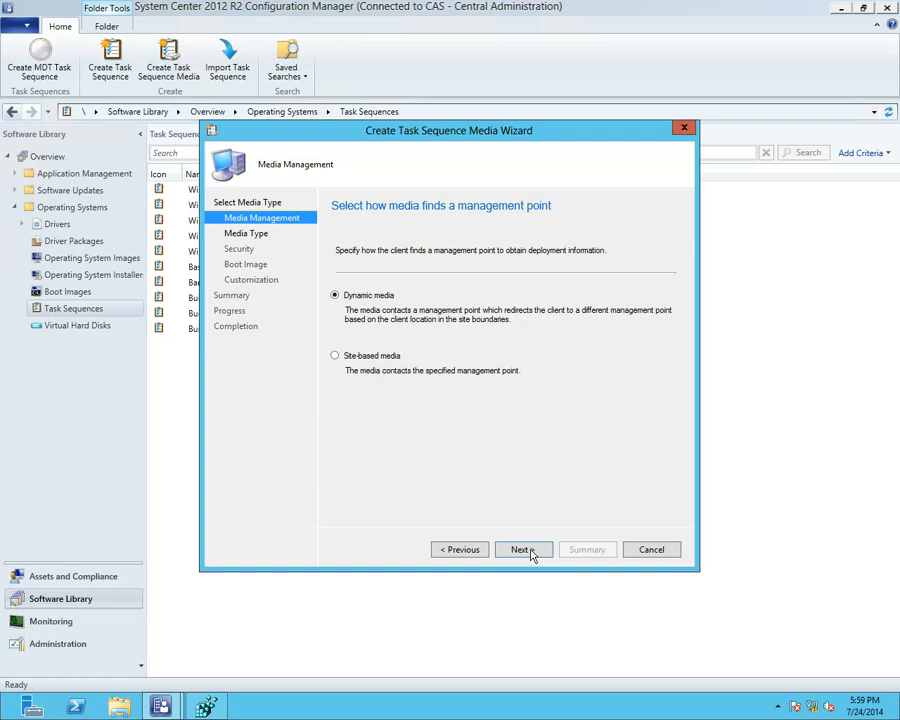
click(371, 358)
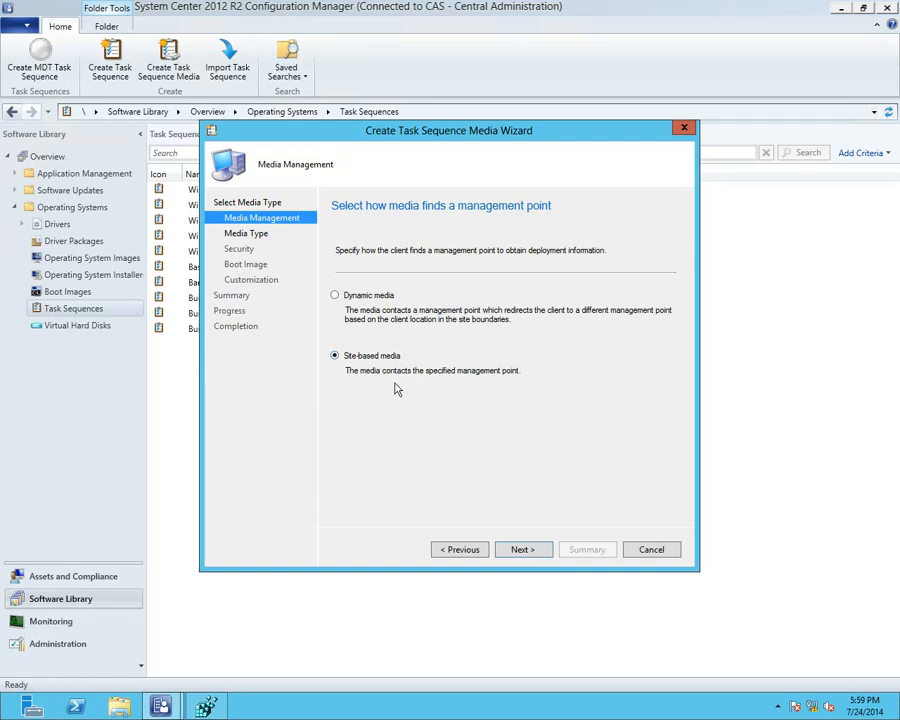
click(522, 550)
Set the CD/DVD media file to c:\t.iso and turn off password protection for the media.
click(434, 415)
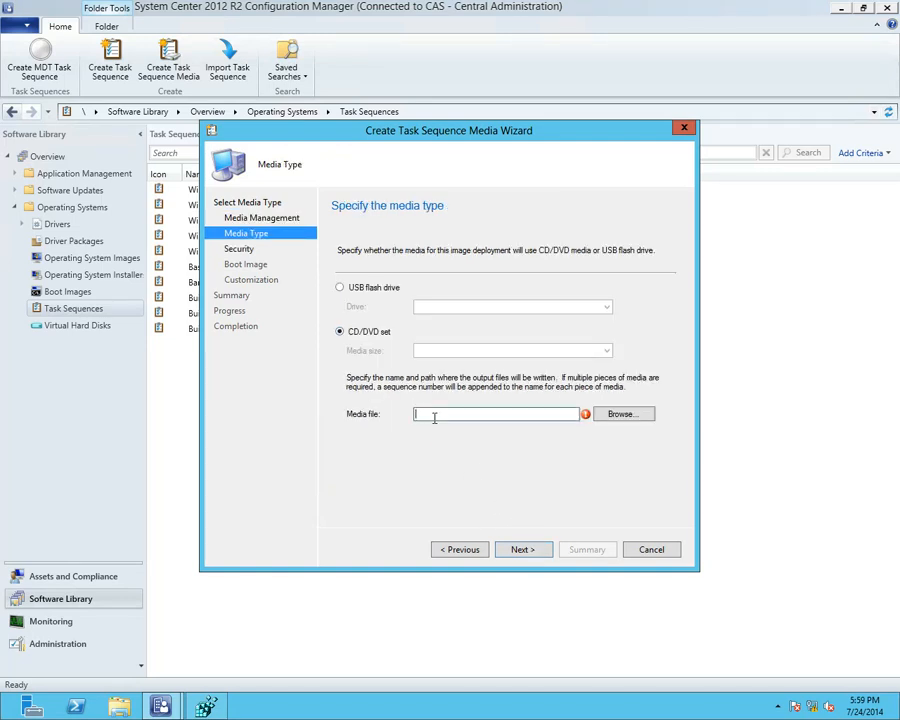
text(c:	.iso)
click(506, 550)
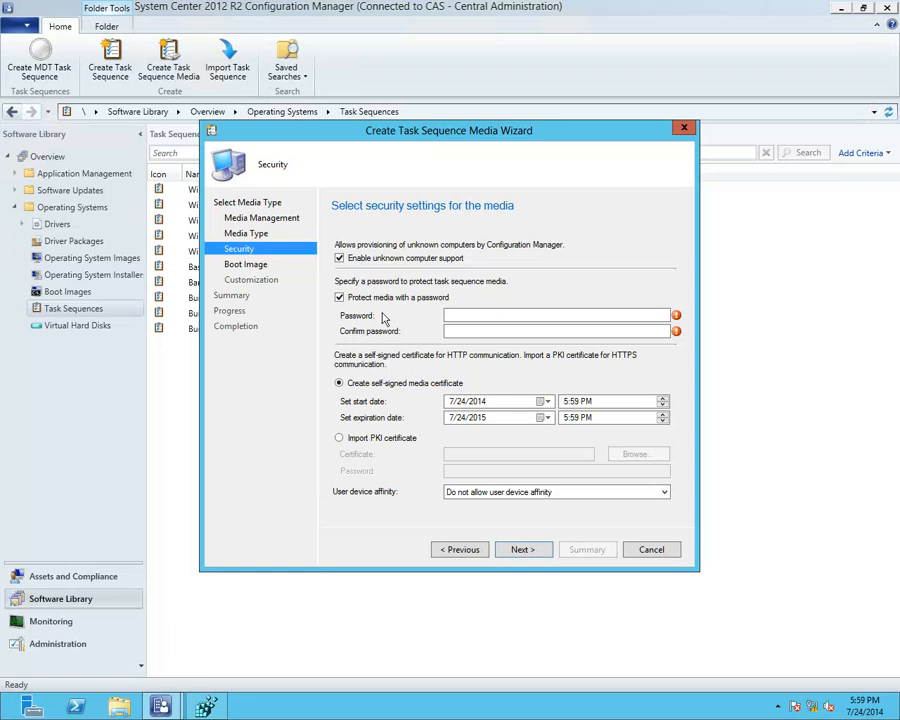
click(340, 297)
click(528, 549)
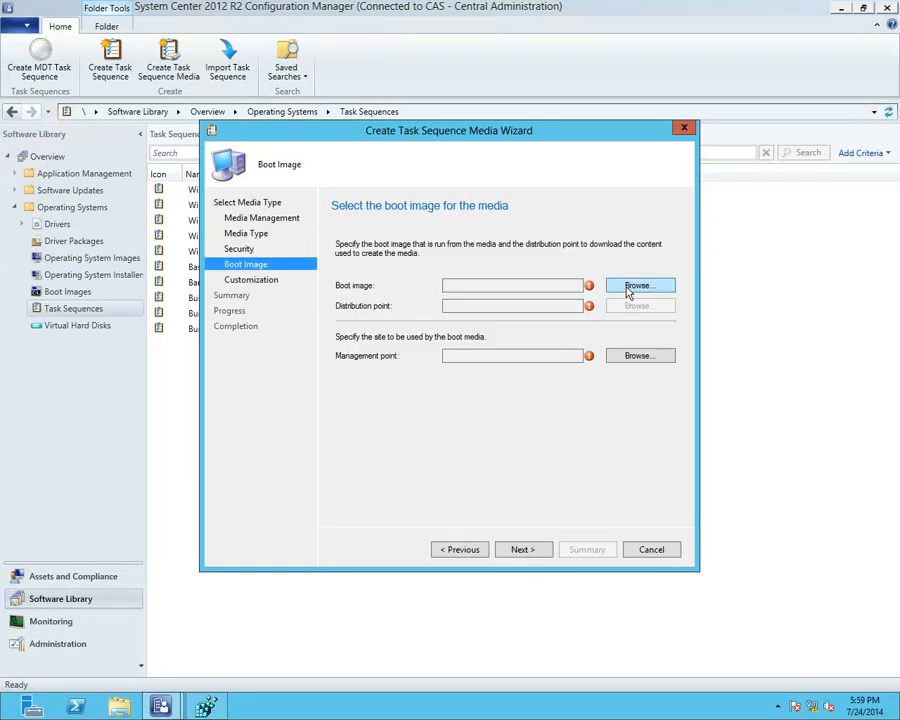
Choose Boot image (x86) 6.3.9600.16384 for the media and CM12PRISQL.TAILSPINTOYS.COM as its distribution point.
click(630, 288)
click(376, 253)
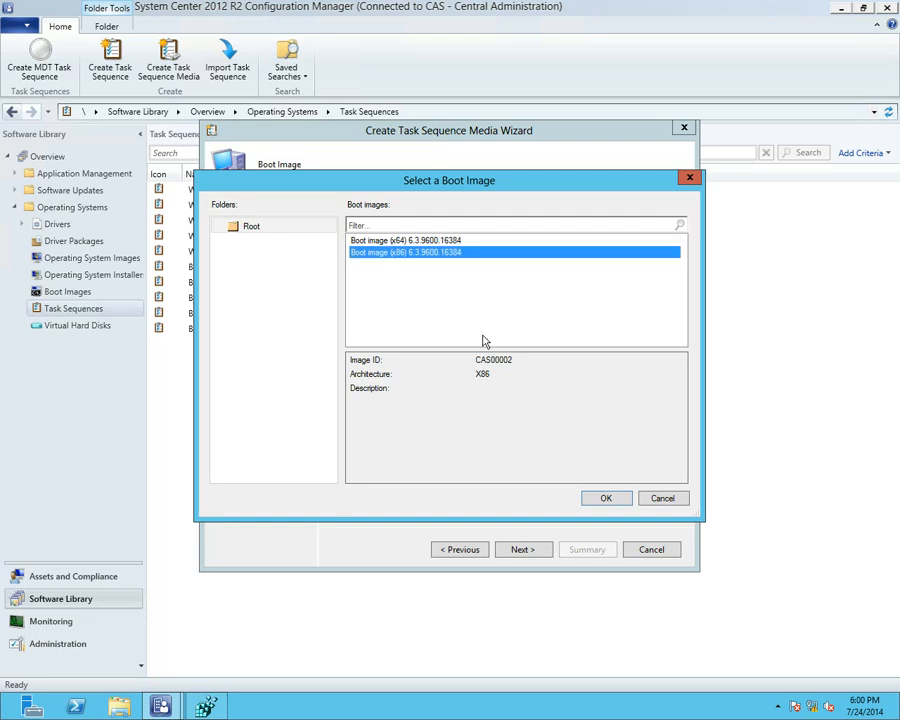
click(610, 498)
click(612, 311)
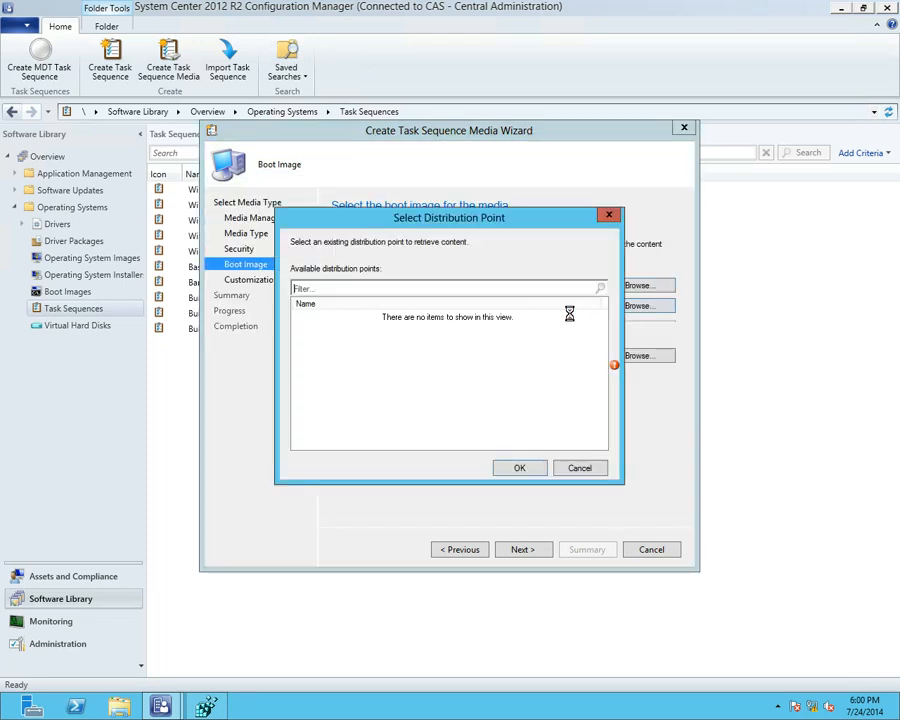
click(409, 318)
click(519, 468)
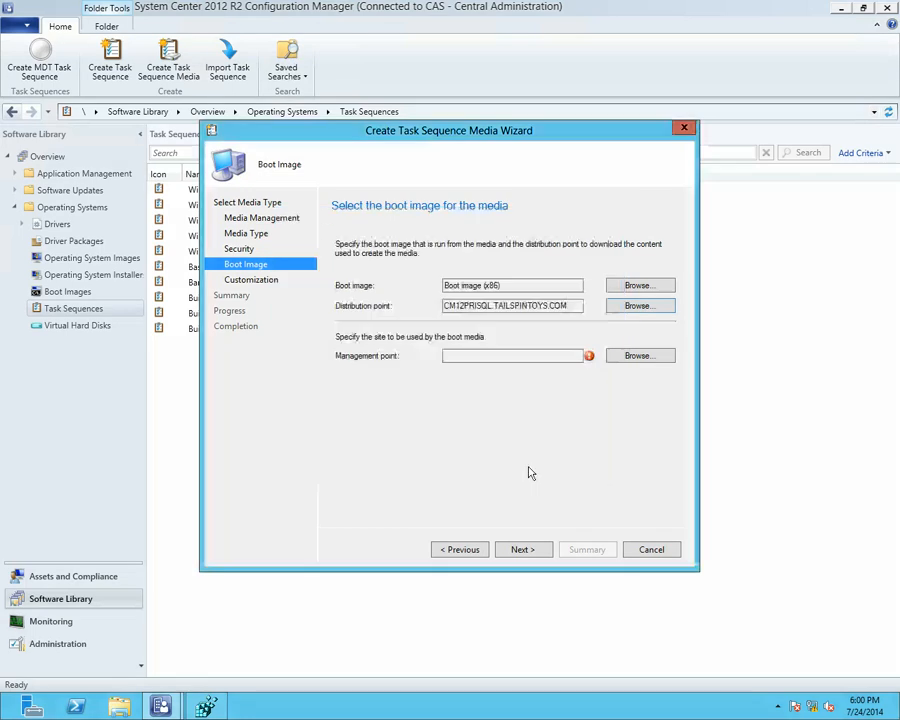
Assign cm12prisql.tailspintoys.com of site PR1 as the media's management point and continue to the customization settings.
click(616, 357)
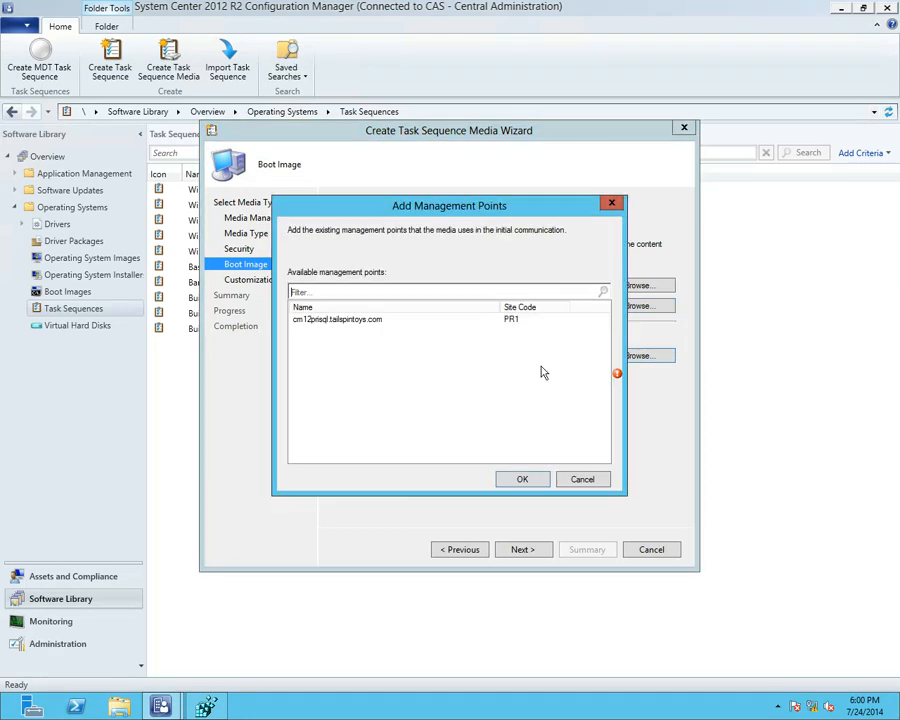
click(378, 320)
click(521, 479)
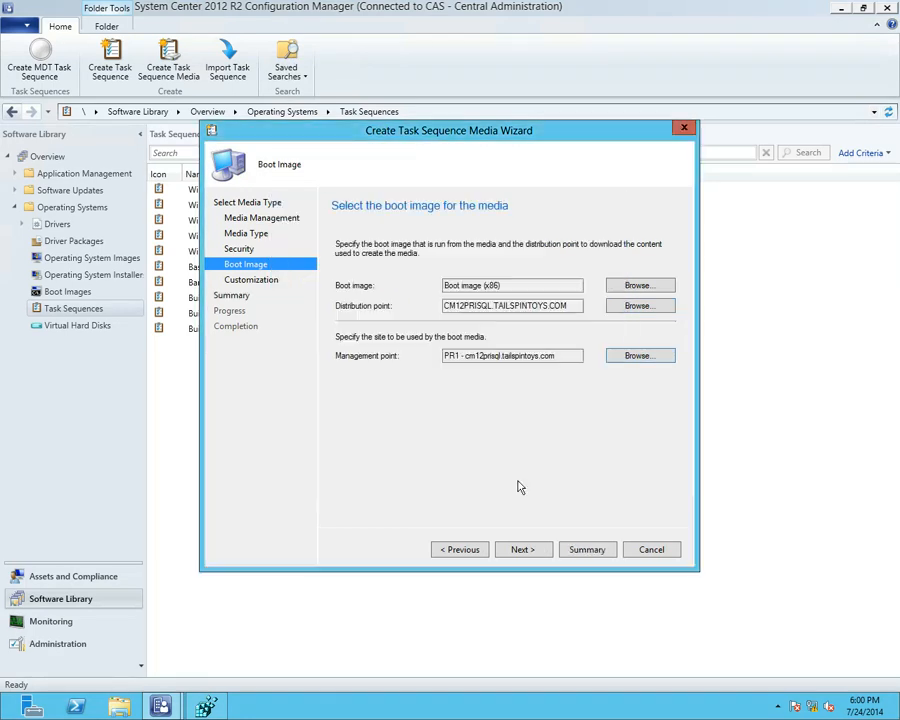
click(521, 549)
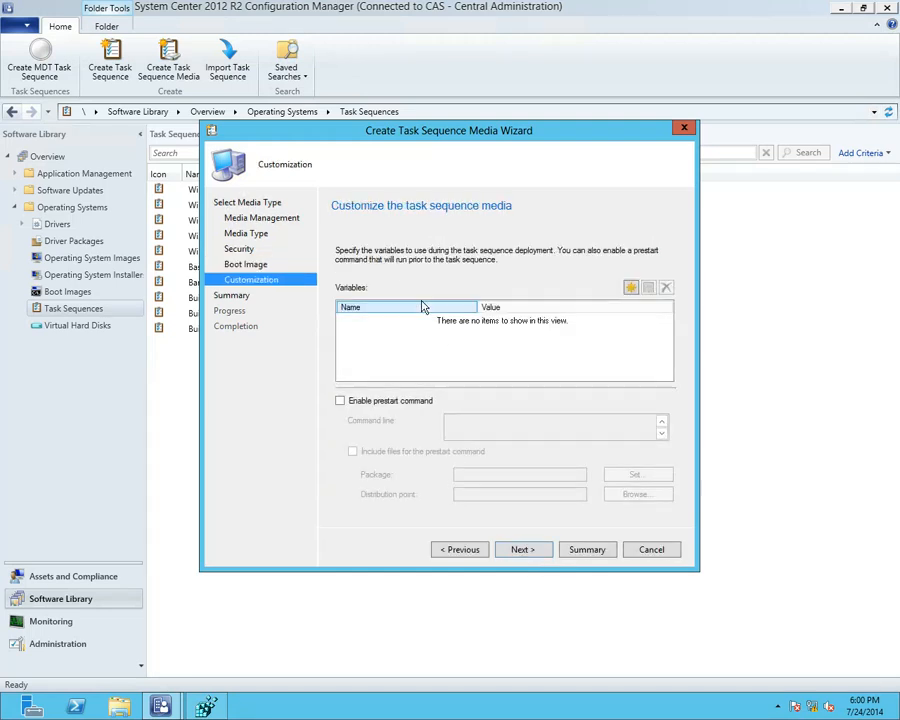
Examine the fields for defining a new variable on the bootable media, and exit the media creation without saving.
click(631, 289)
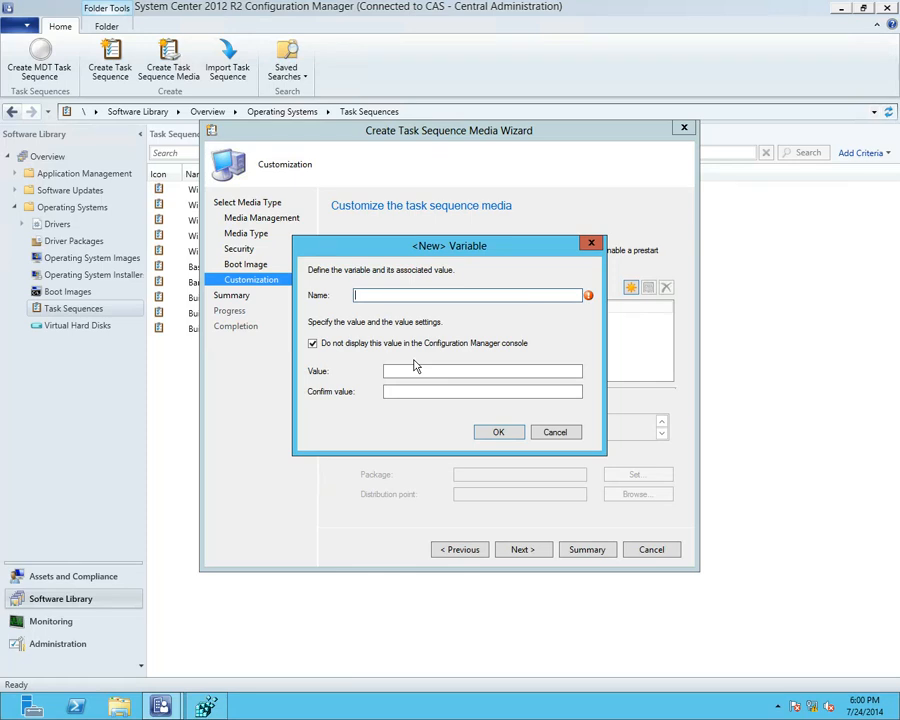
click(562, 432)
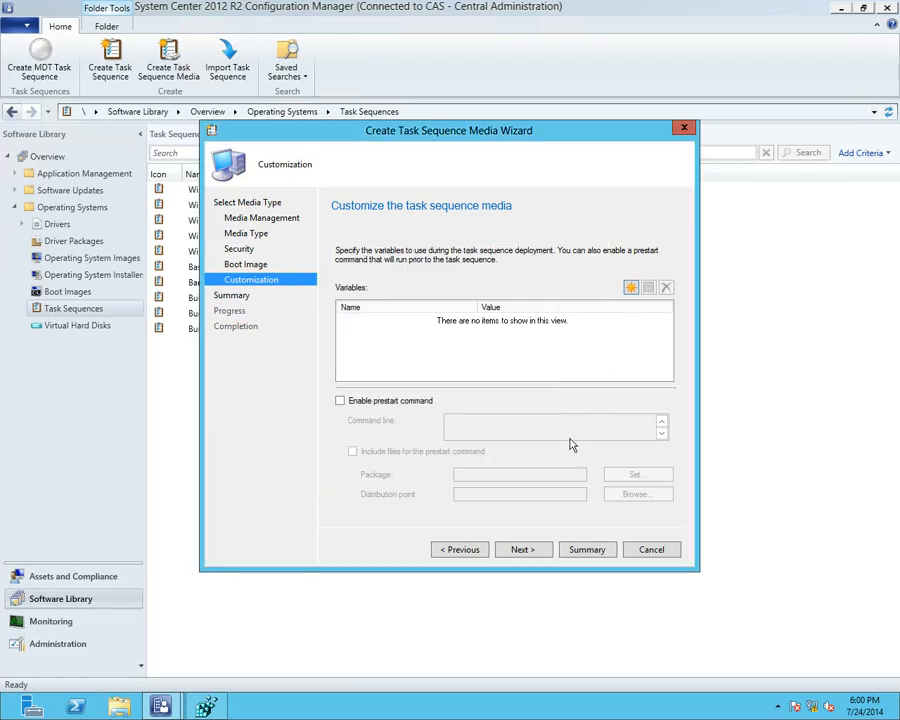
click(660, 549)
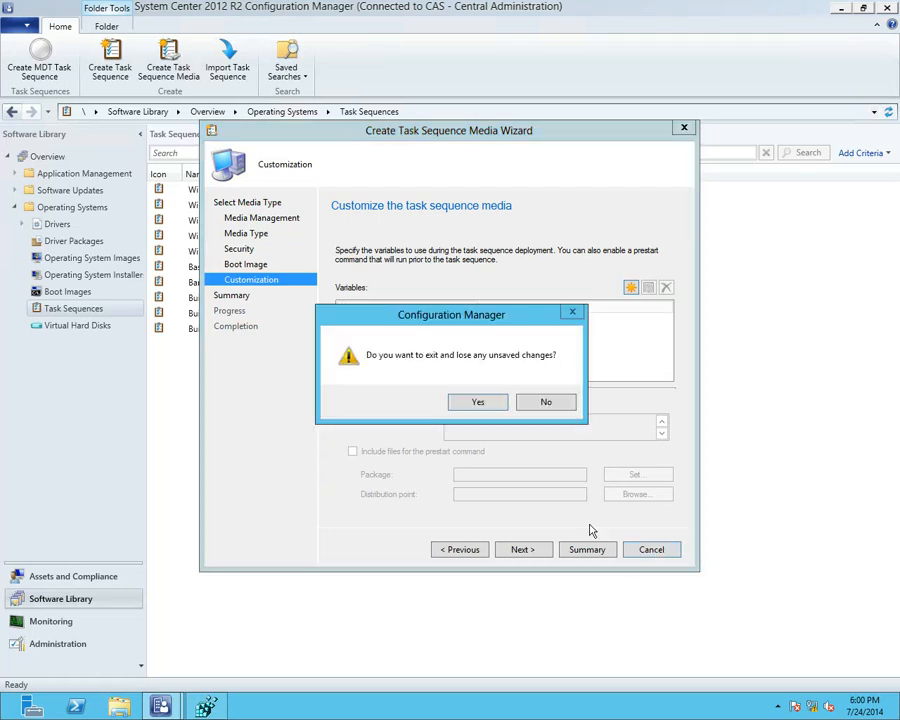
click(494, 404)
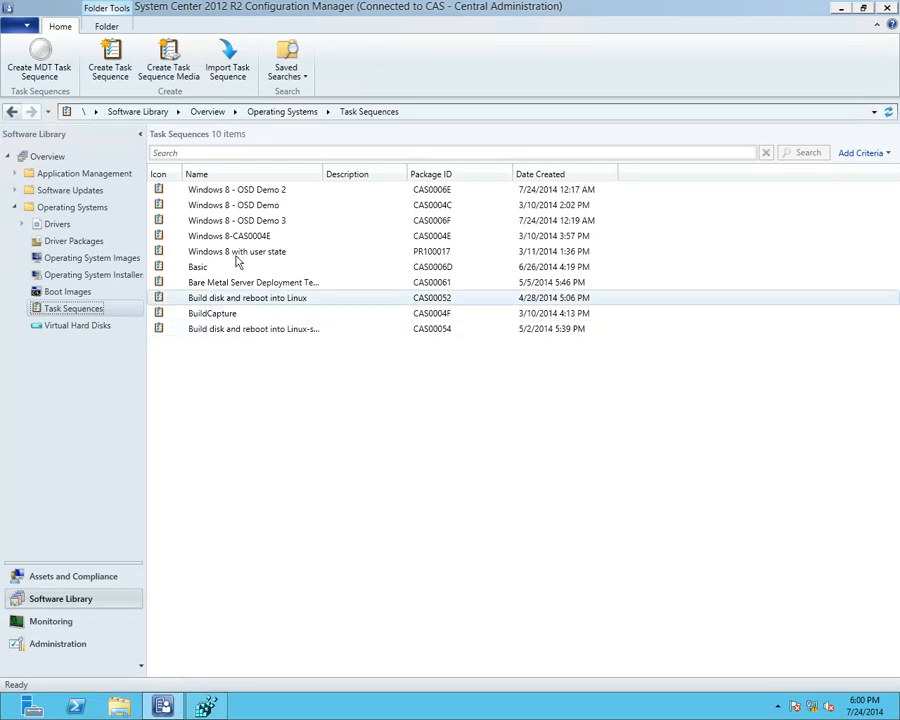
Add a Set Task Sequence Variable step to Windows 8 - OSD Demo's Capture Files and Settings group, and exit the editor without saving.
right_click(251, 207)
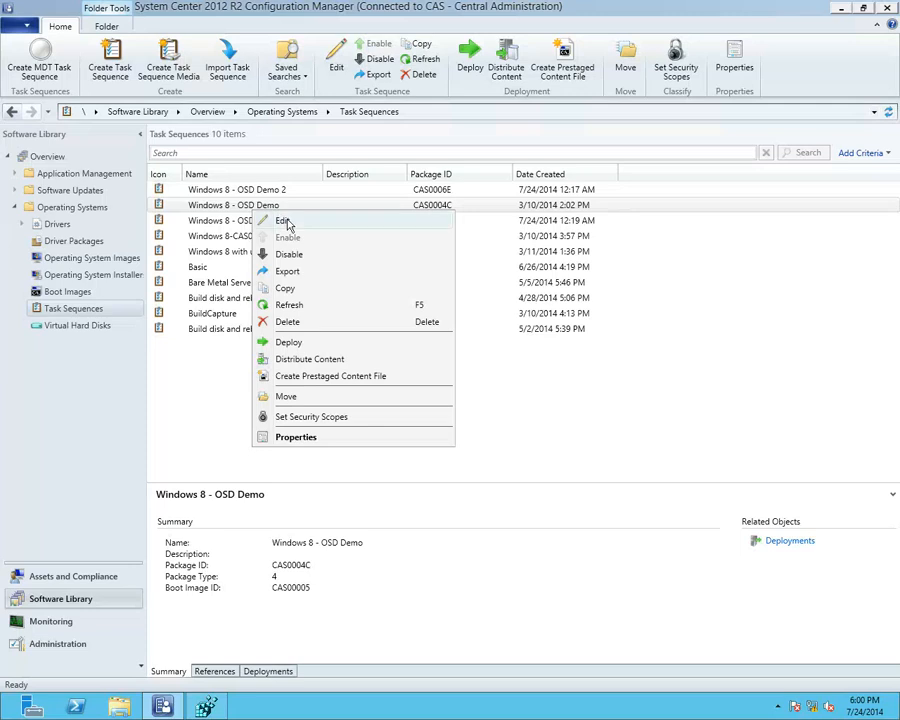
click(284, 221)
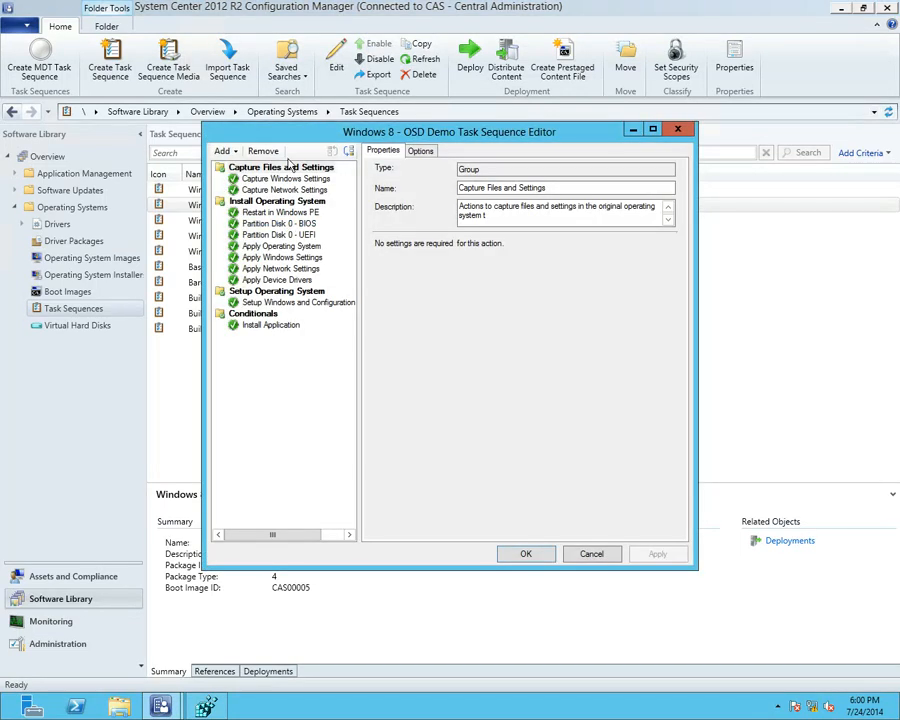
click(226, 152)
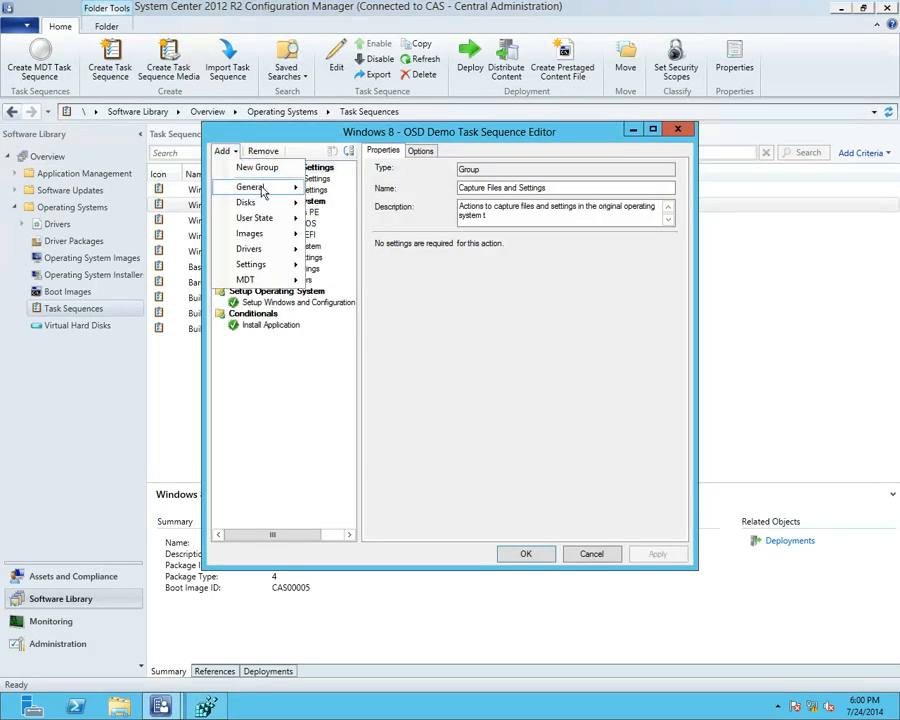
mouse_move(262, 190)
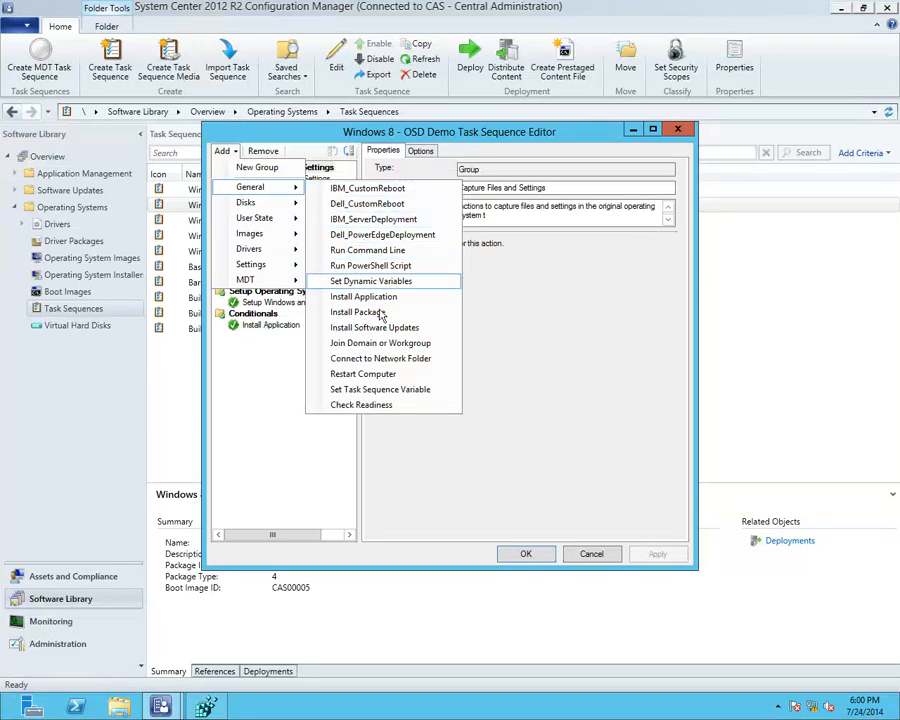
click(392, 393)
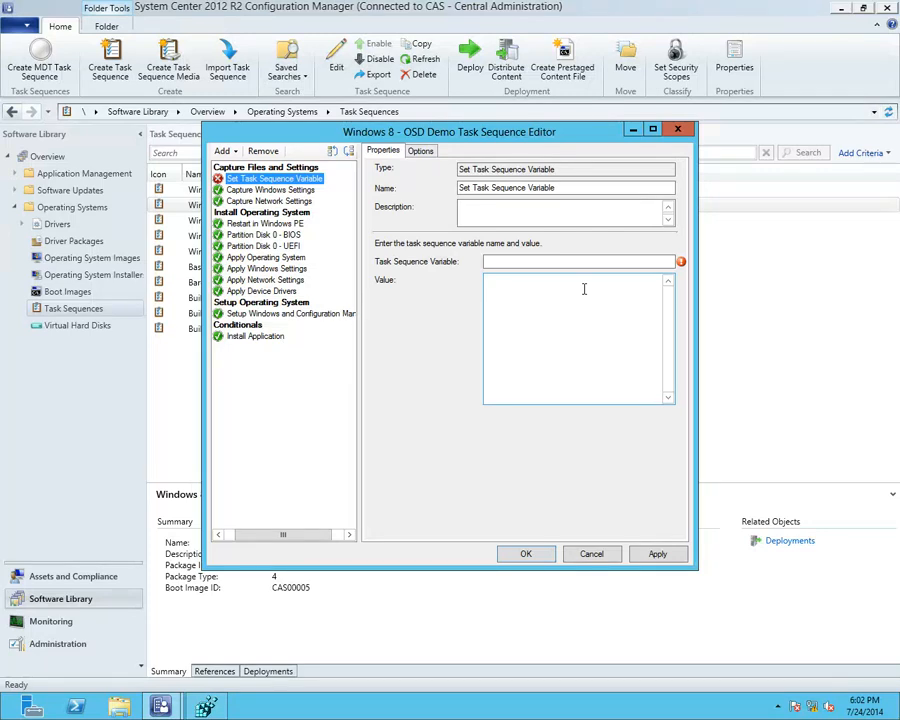
click(679, 134)
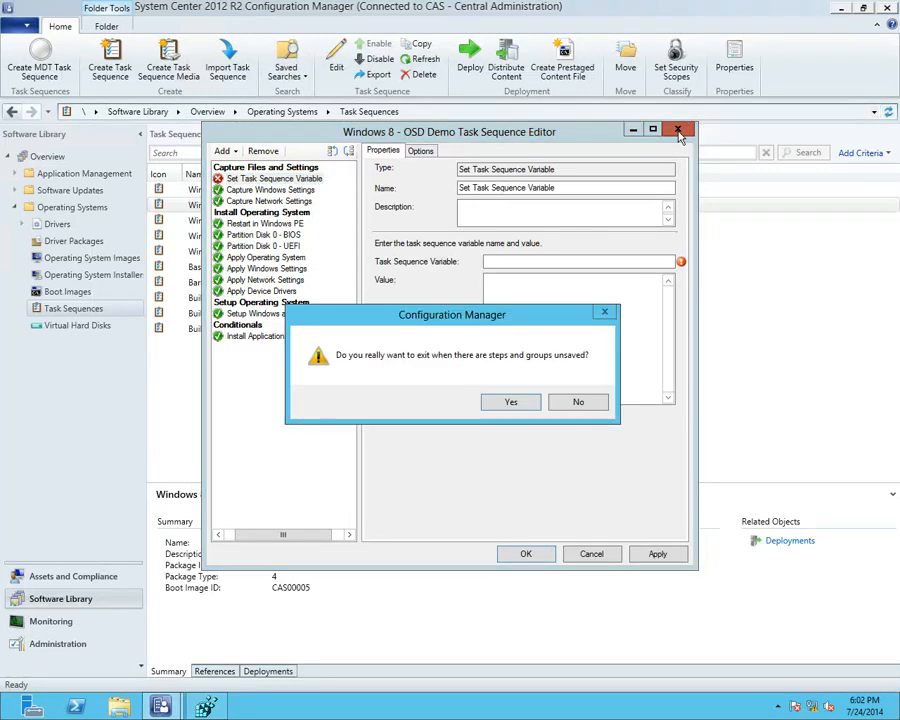
click(511, 404)
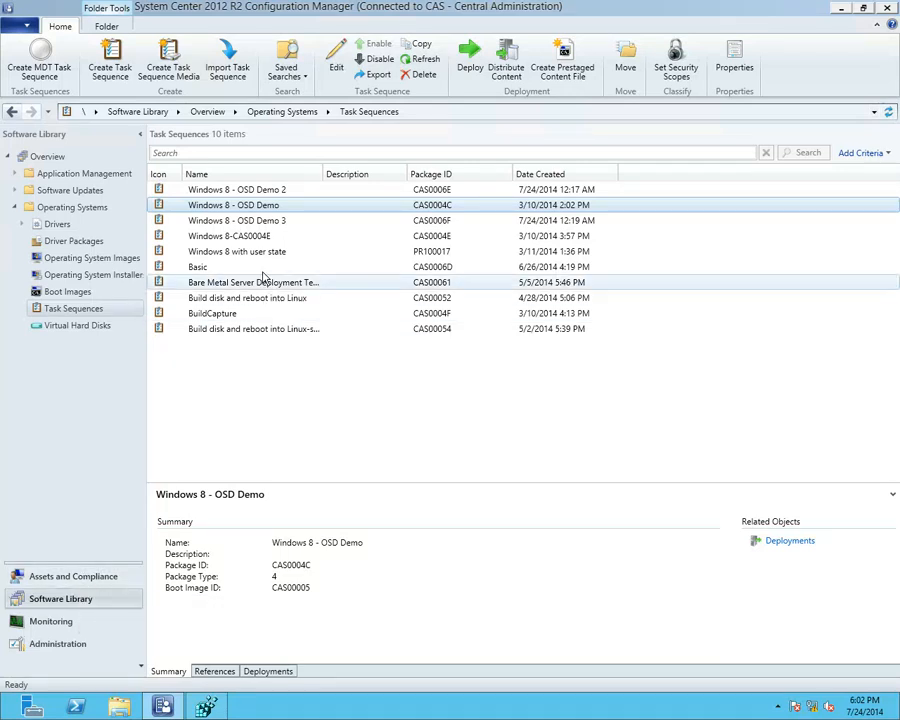
Review the run conditions of the Conditionals group in the Windows 8 - OSD Demo task sequence, and close the editor.
right_click(245, 206)
click(262, 216)
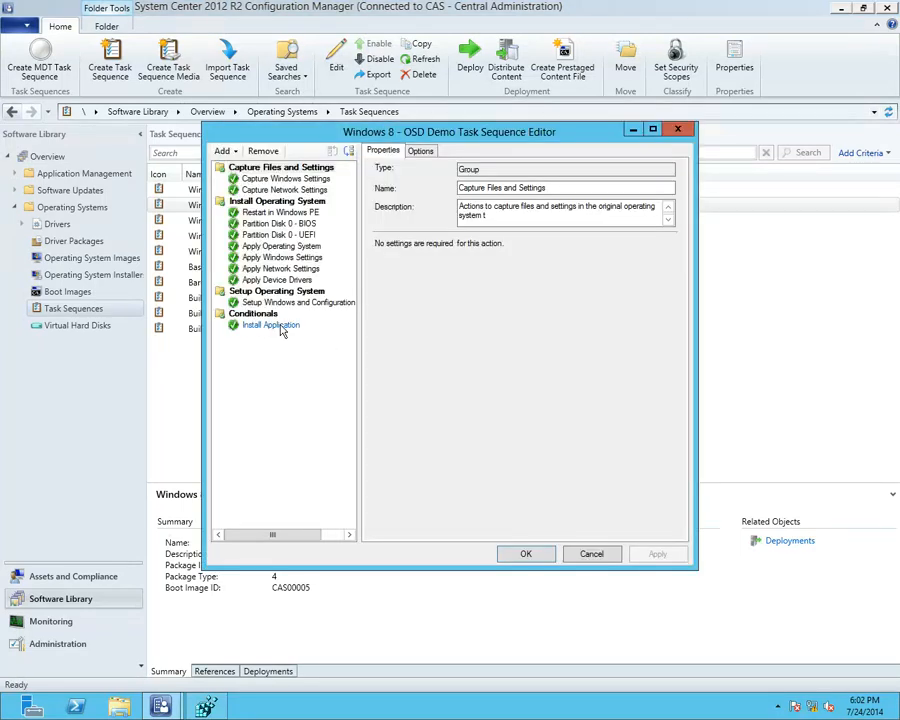
click(258, 314)
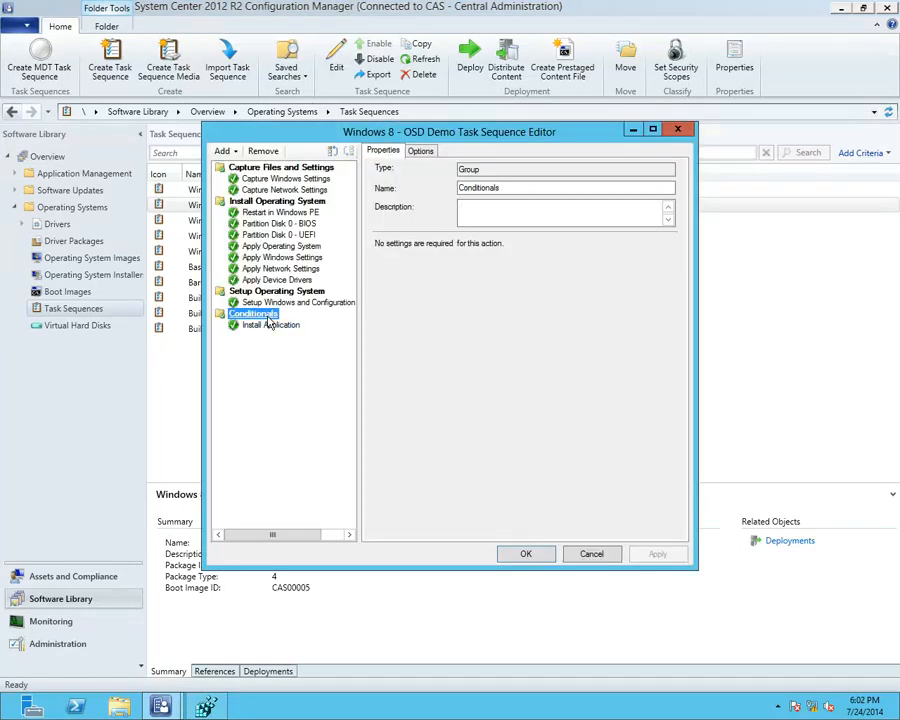
click(421, 151)
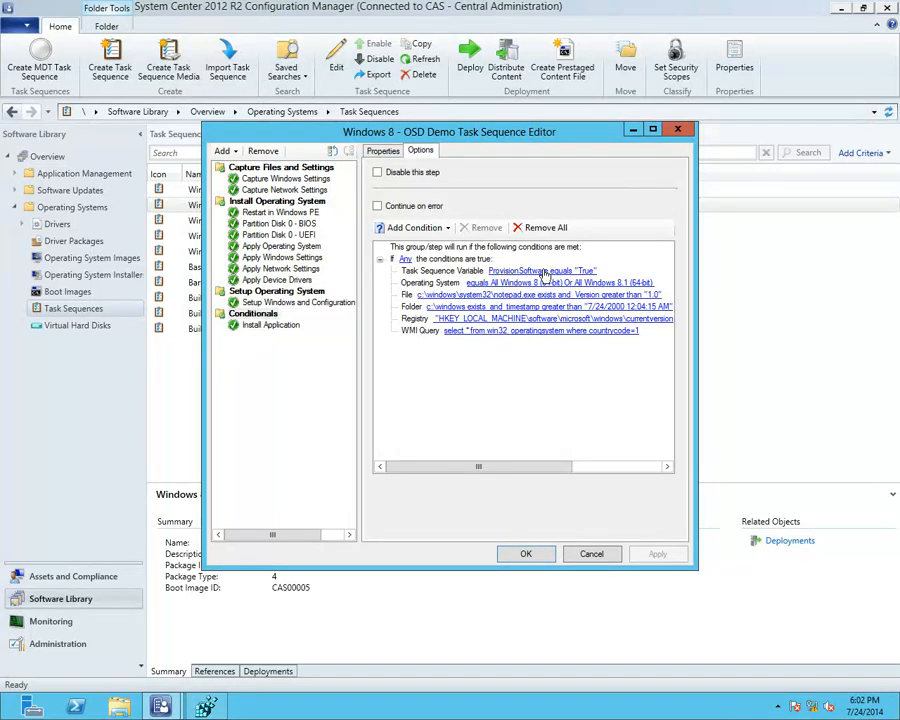
click(591, 554)
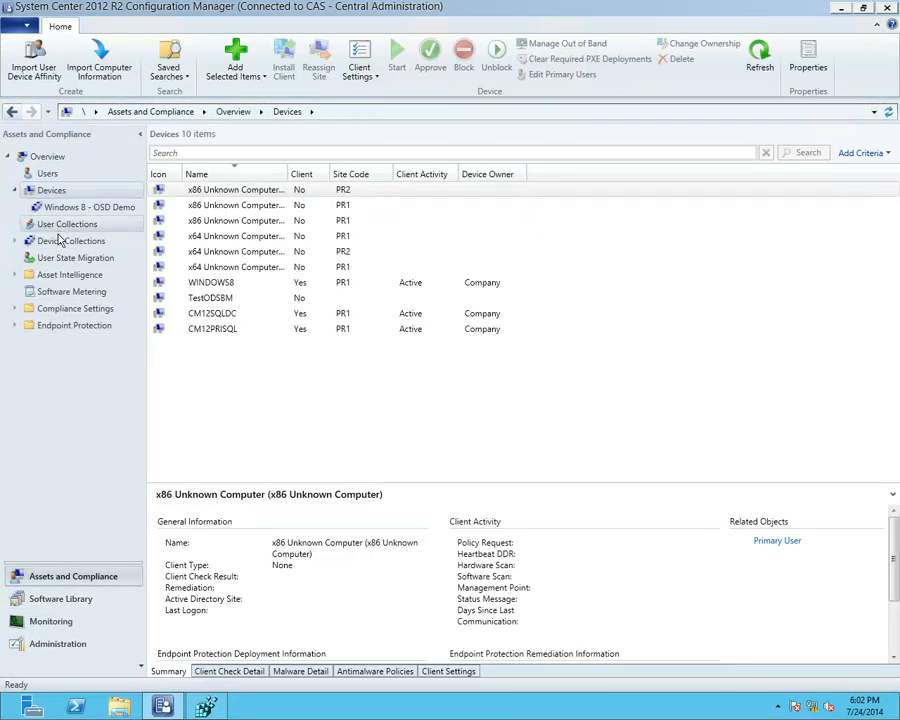
Check the collection variables in the properties of the Windows 8 - OSD Demo device collection, and close them unchanged.
click(61, 243)
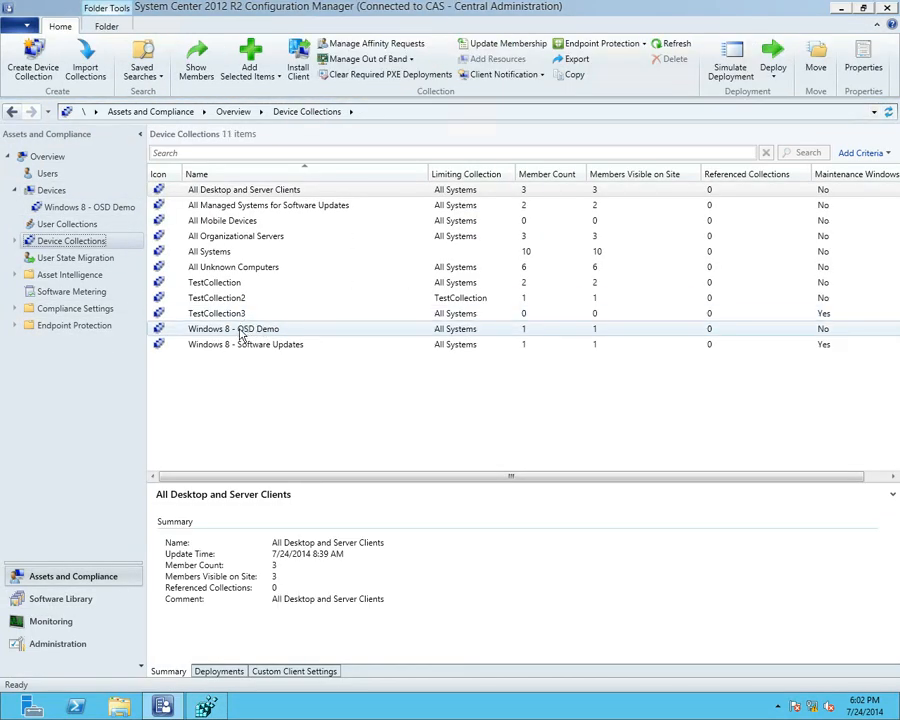
click(240, 336)
right_click(240, 338)
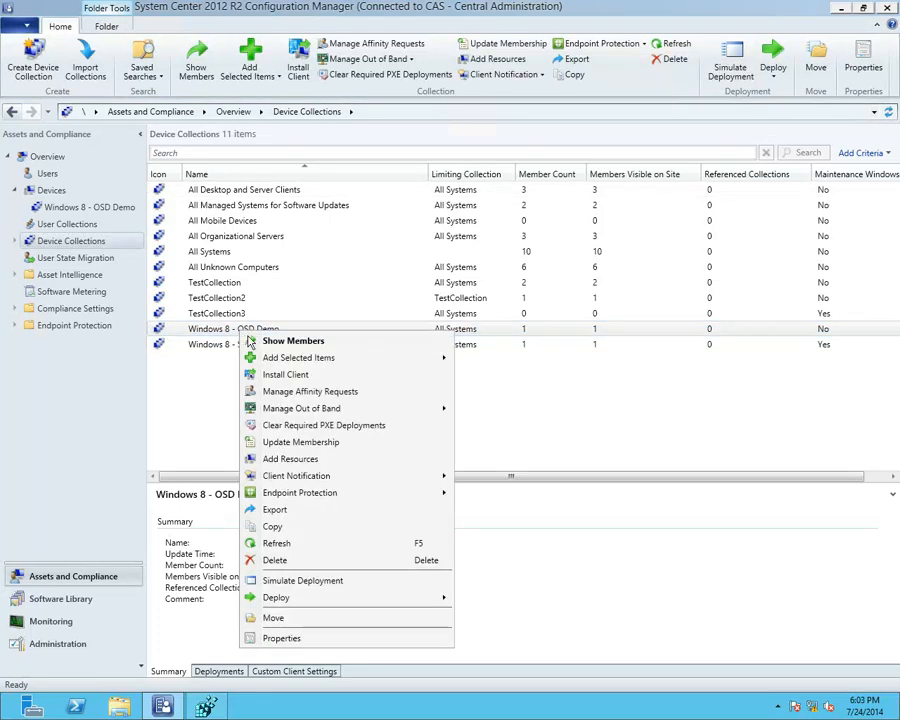
click(280, 638)
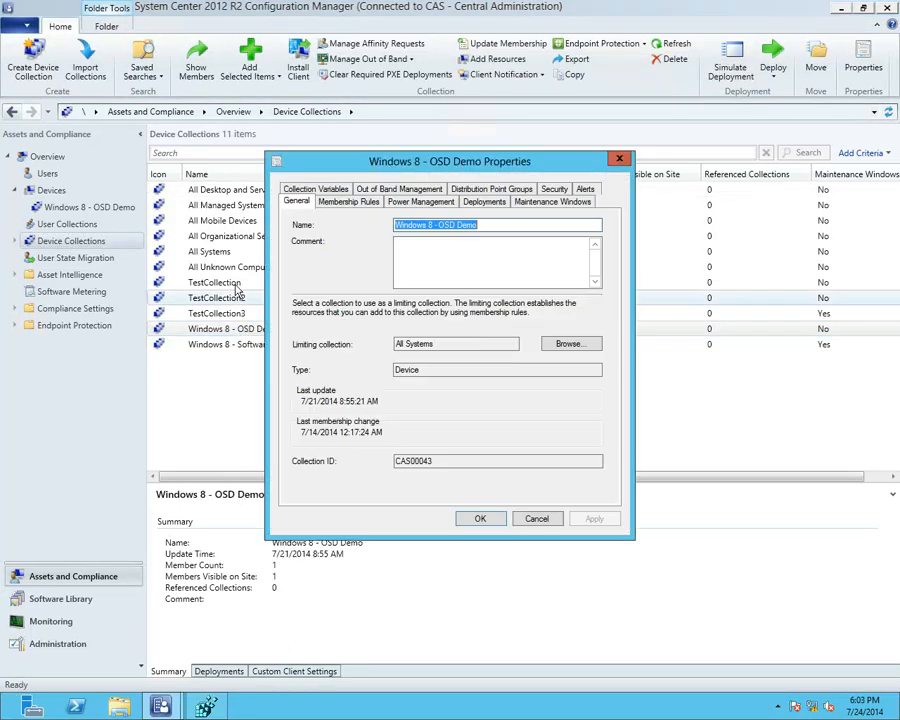
click(310, 191)
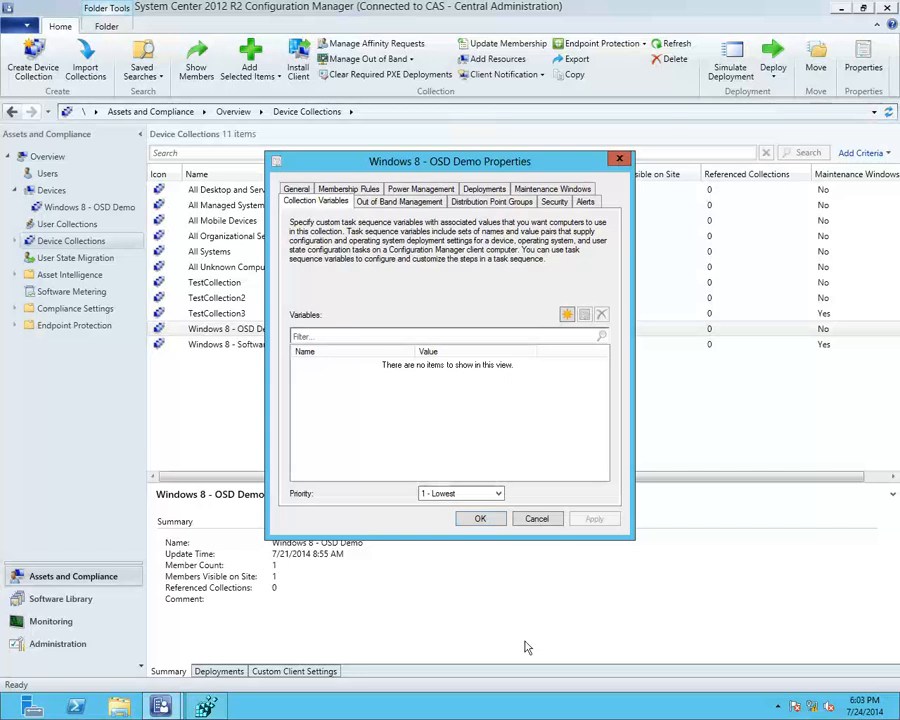
click(537, 519)
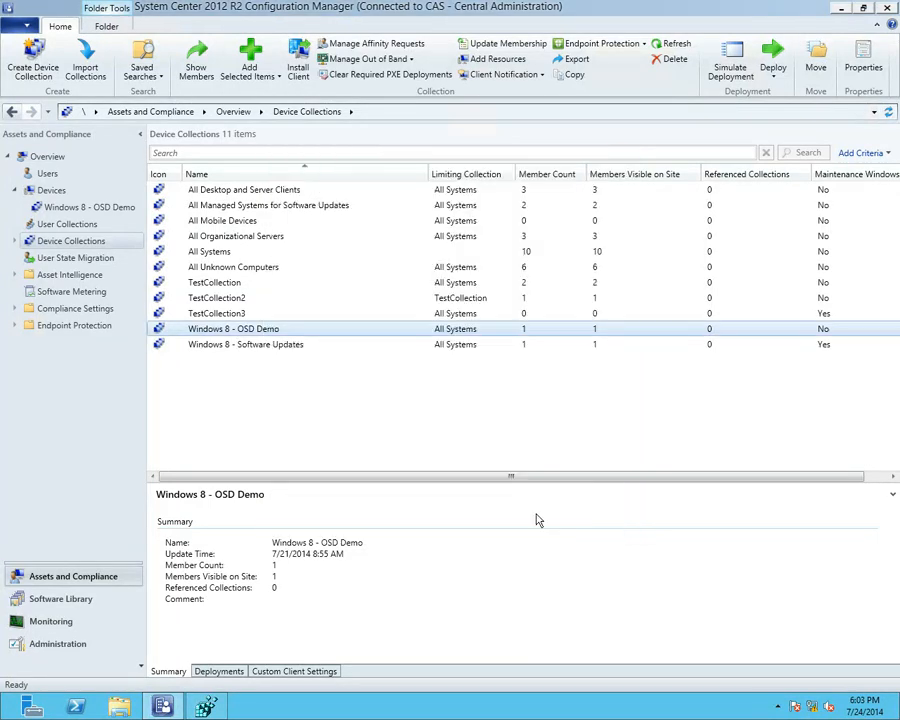
Check the provisionsoftware variable in the properties of the WINDOWS8 device, and close them unchanged.
click(52, 190)
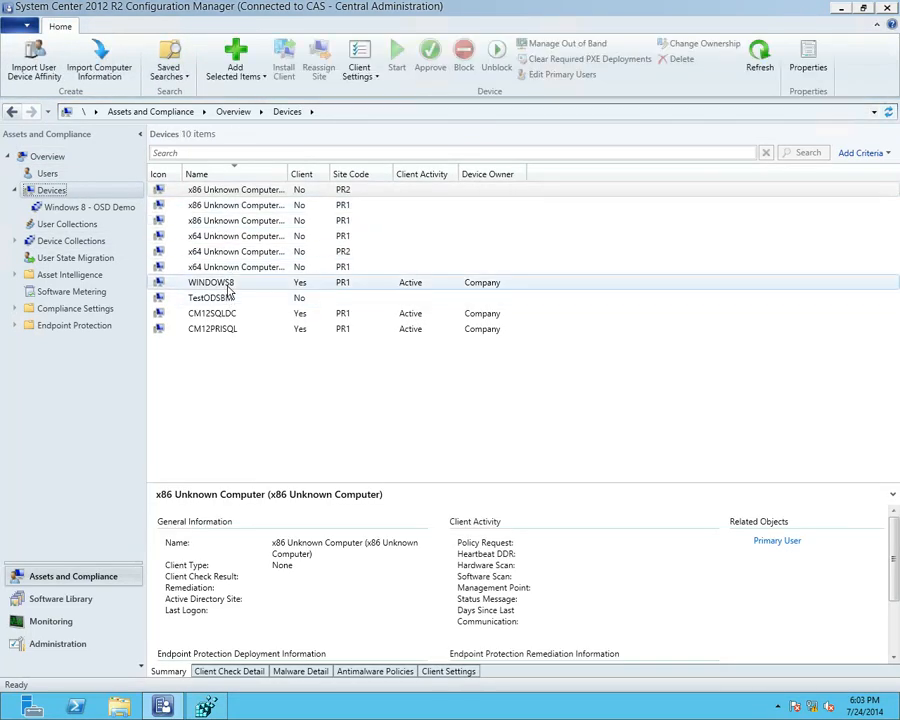
right_click(230, 284)
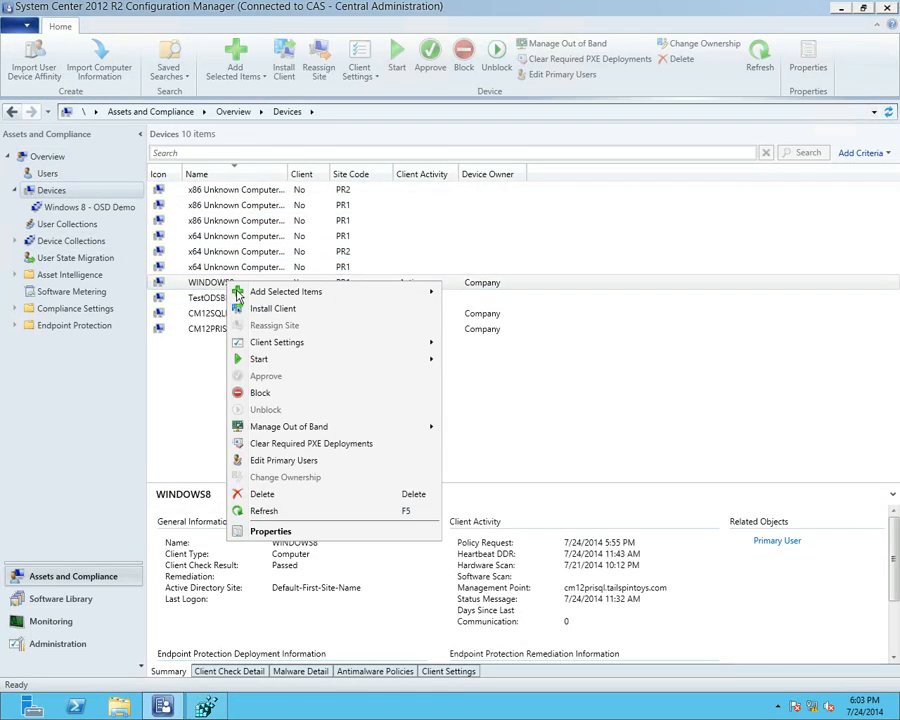
click(280, 530)
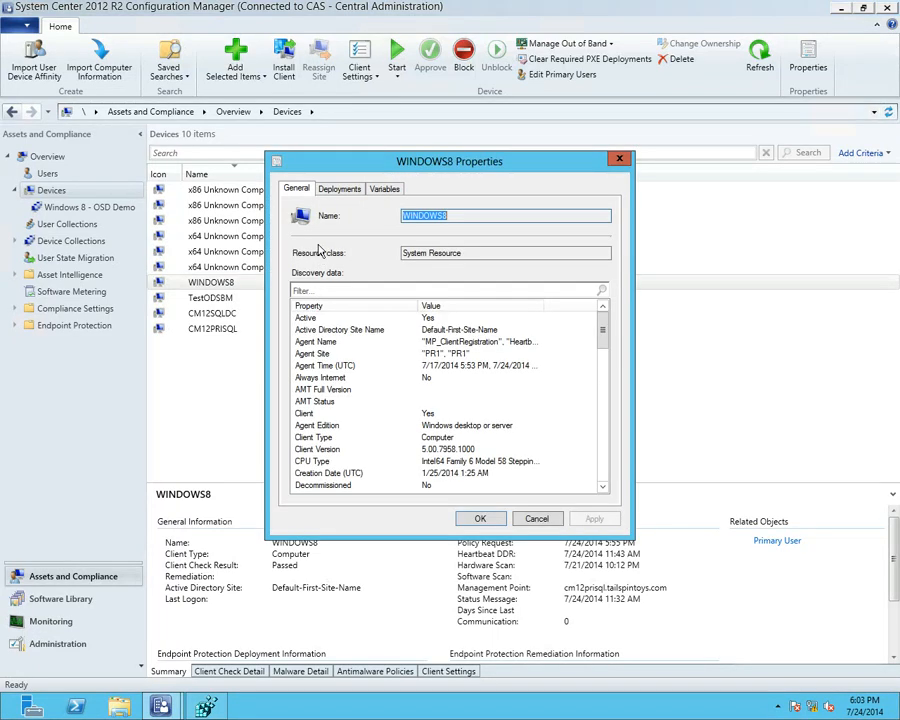
click(384, 188)
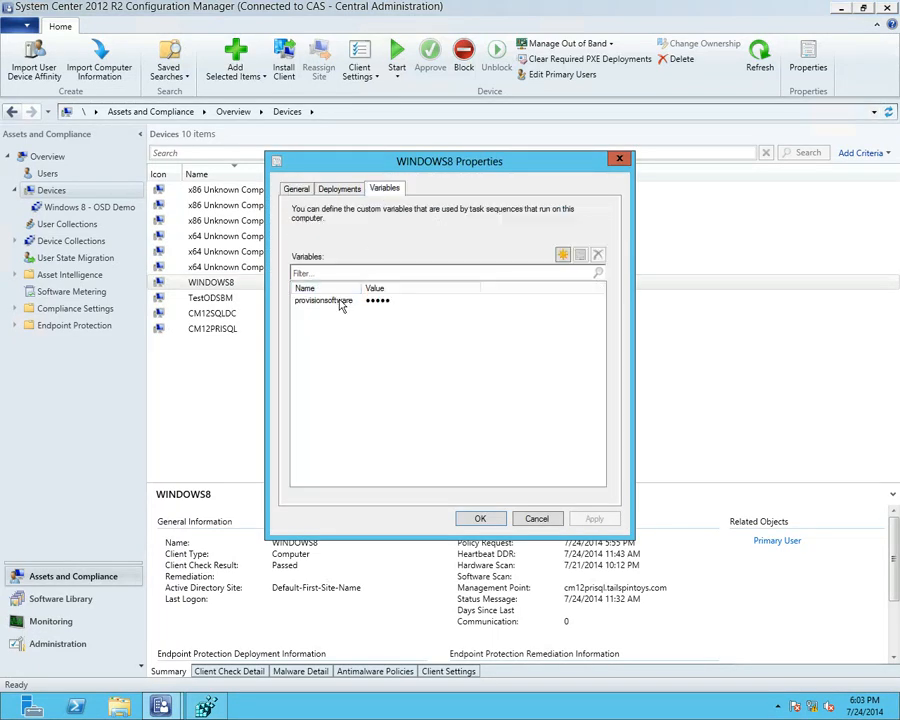
click(340, 306)
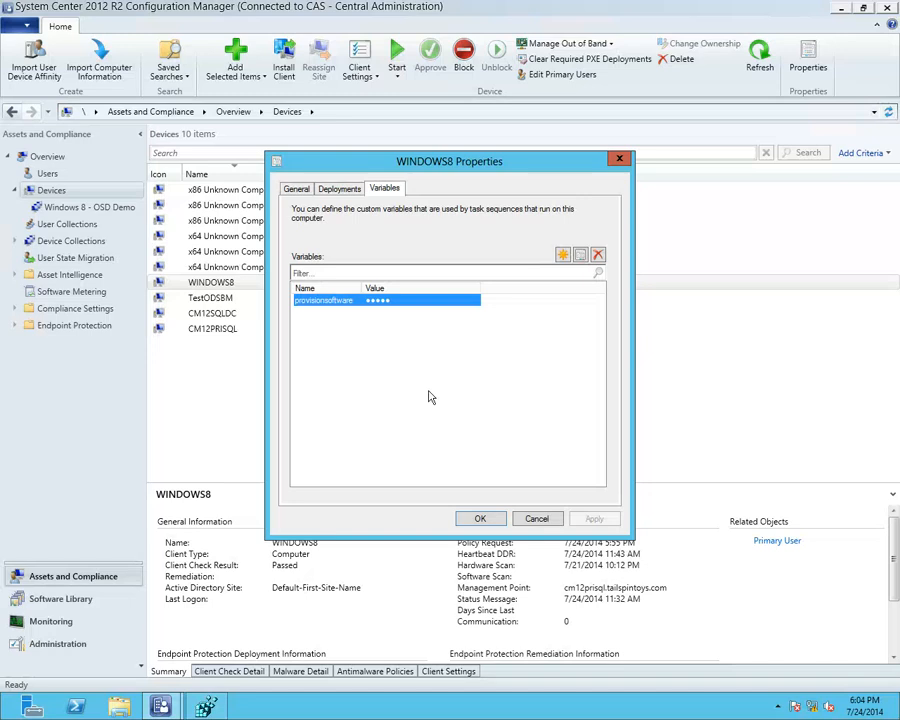
click(530, 516)
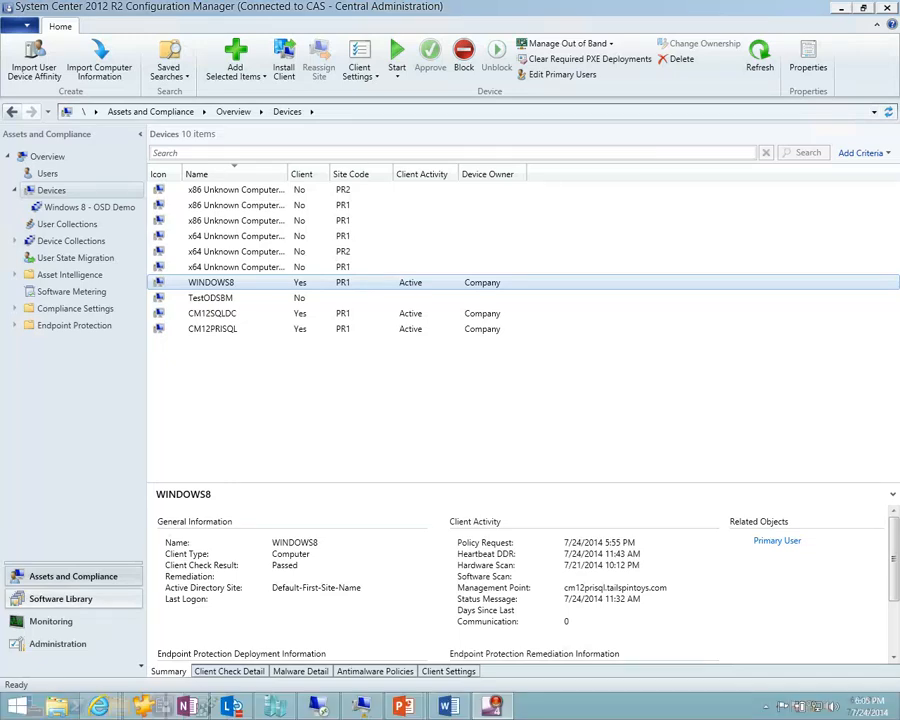
Switch to Internet Explorer and examine the OS Imaging via Web Page post, including its computer variables and sample task sequence.
drag(2, 176, 476, 108)
double_click(476, 108)
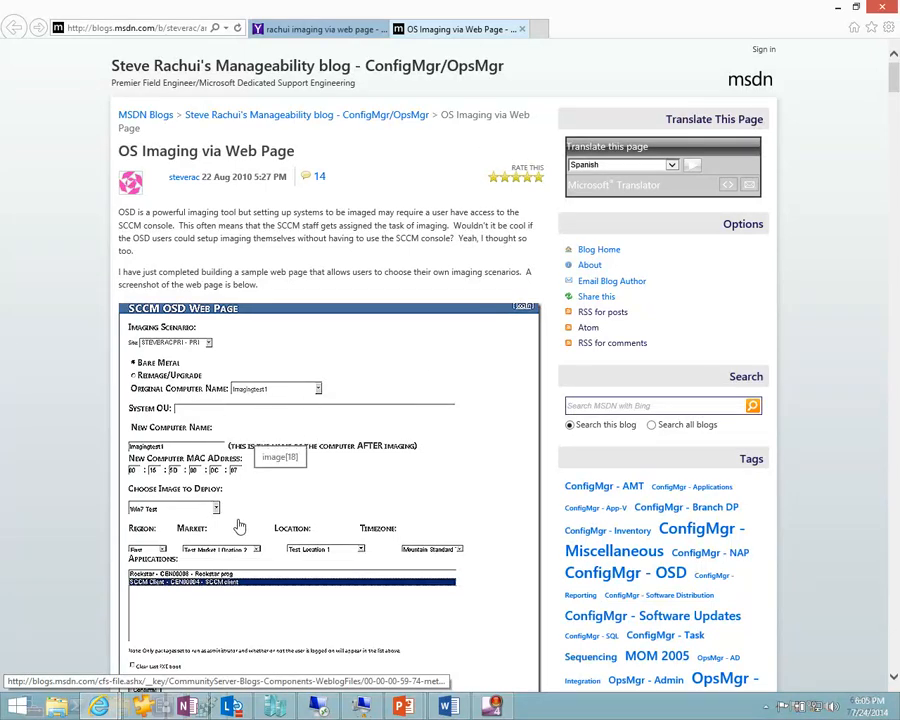
scroll(268, 384, down, 10)
scroll(226, 344, down, 6)
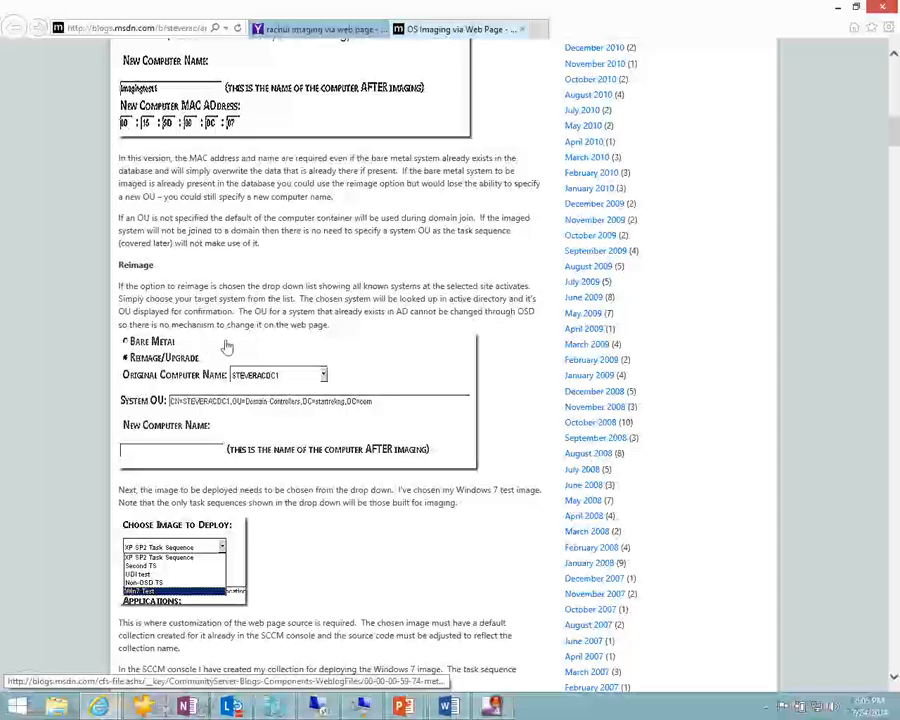
scroll(206, 474, down, 4)
scroll(222, 427, down, 15)
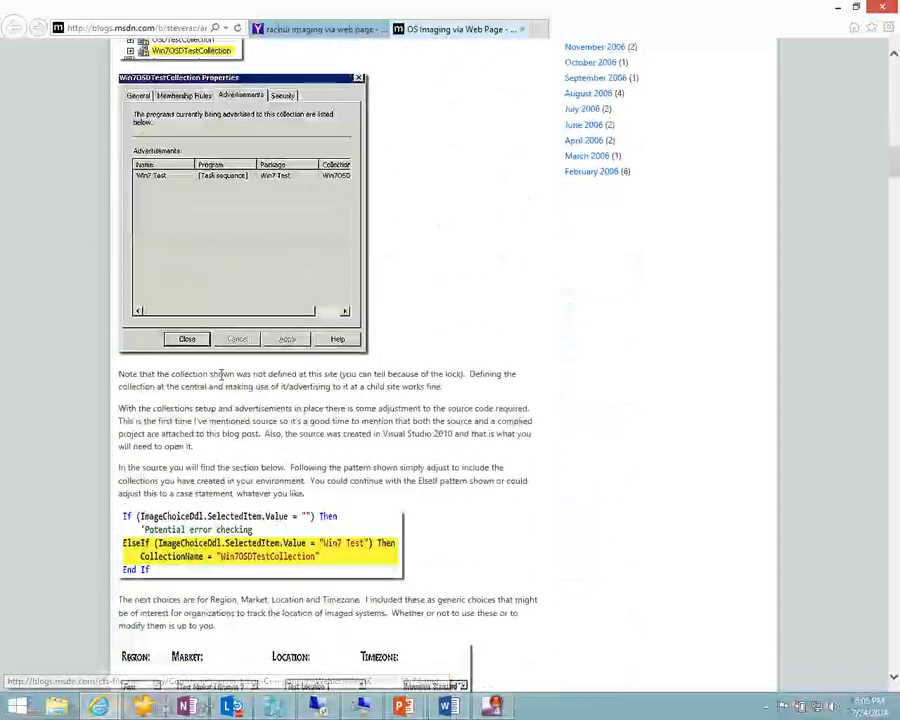
scroll(239, 410, down, 18)
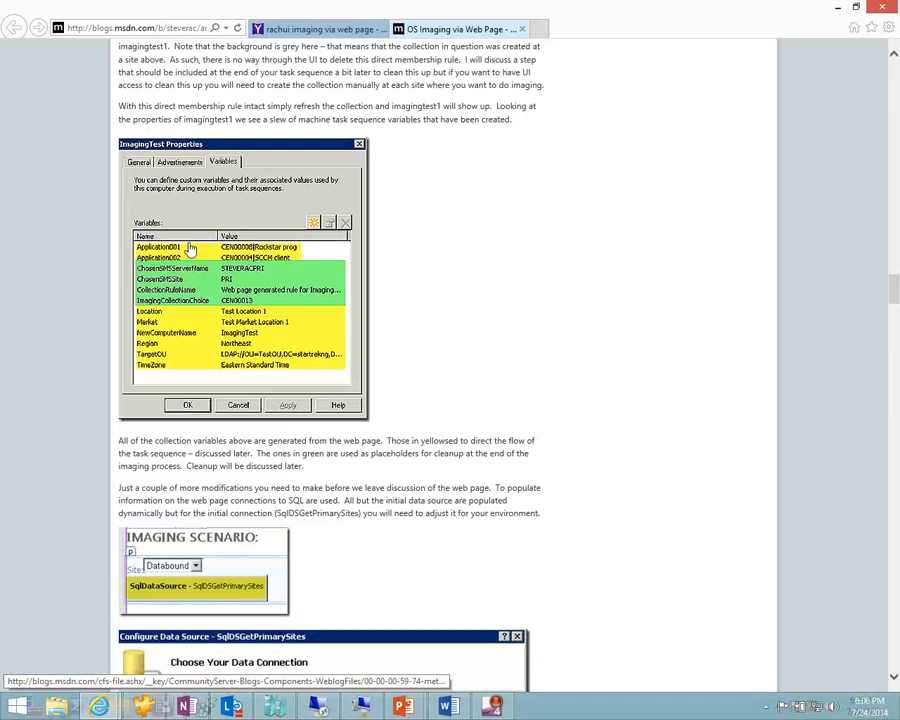
scroll(190, 249, down, 10)
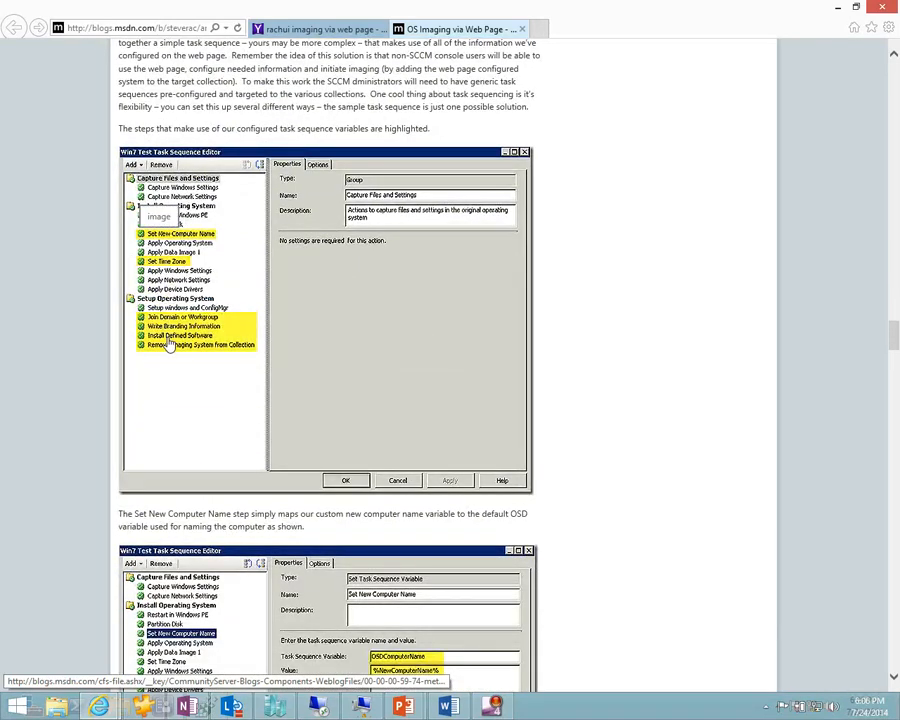
scroll(300, 350, down, 3)
scroll(426, 404, down, 5)
scroll(424, 404, down, 7)
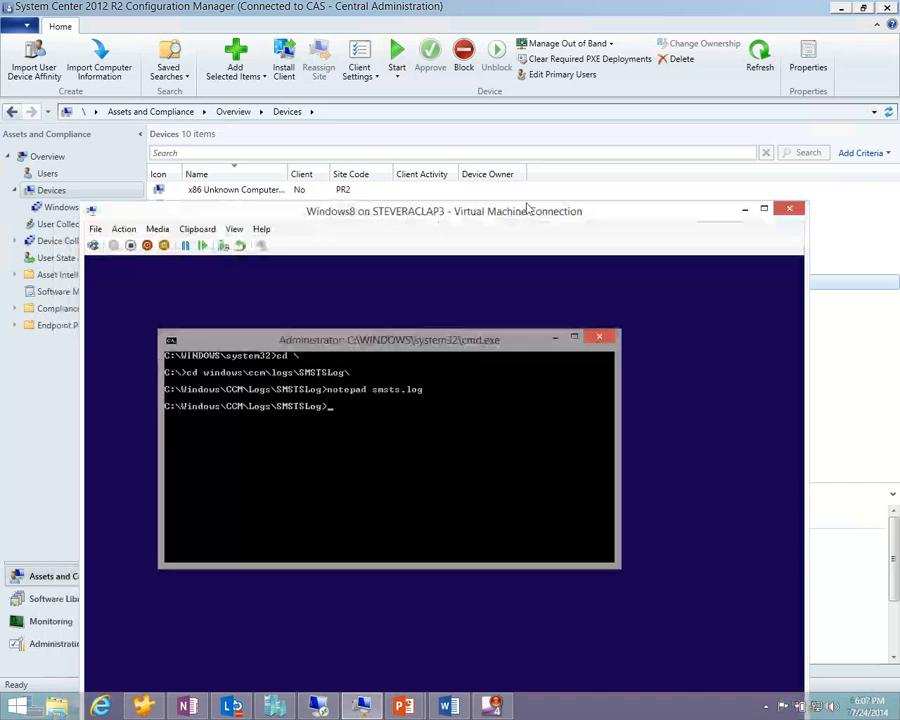
Switch to the Windows8 virtual machine, list its environment variables with the set command, and close the command prompt.
drag(514, 160, 478, 76)
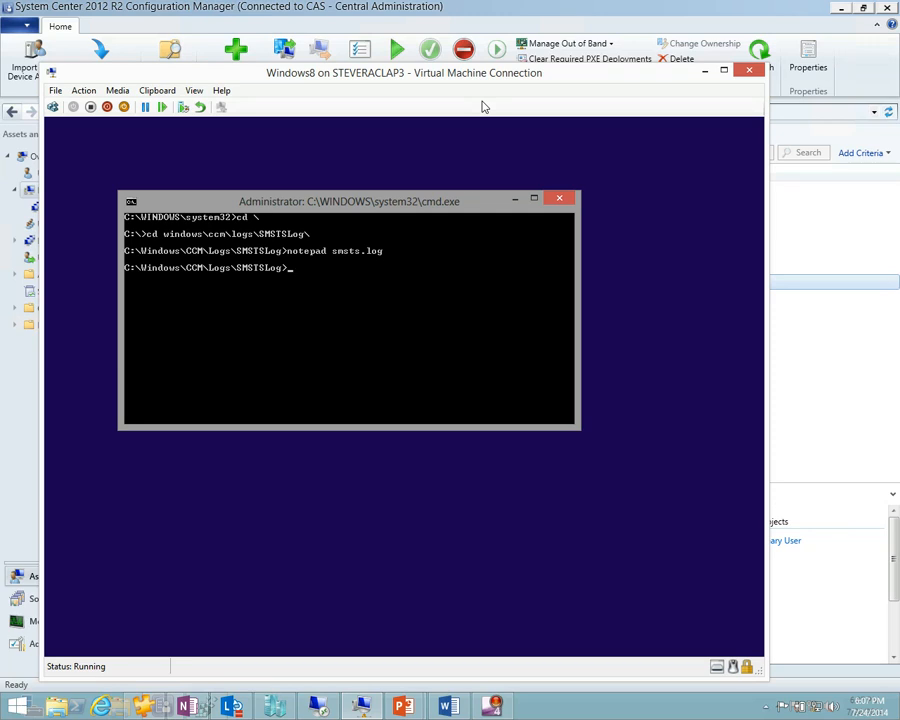
text(set)
key(Return)
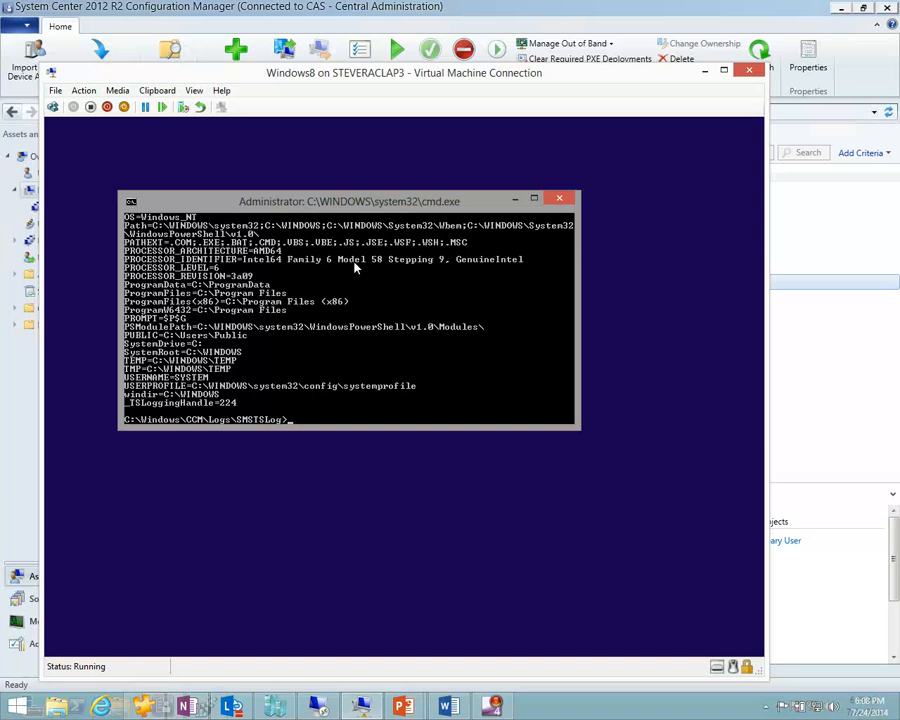
click(560, 201)
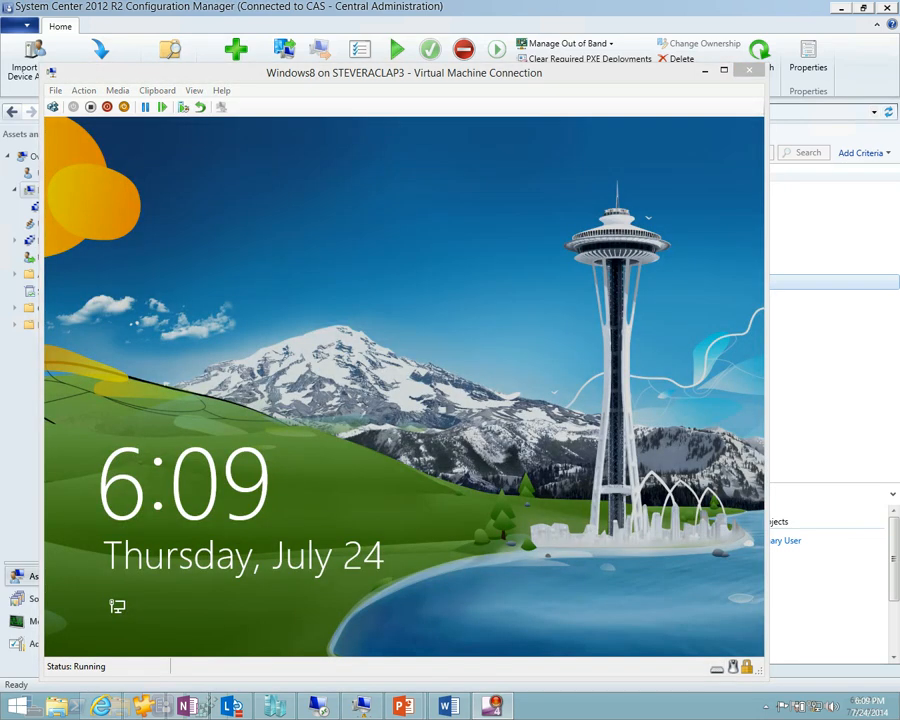
drag(0, 152, 432, 85)
double_click(431, 87)
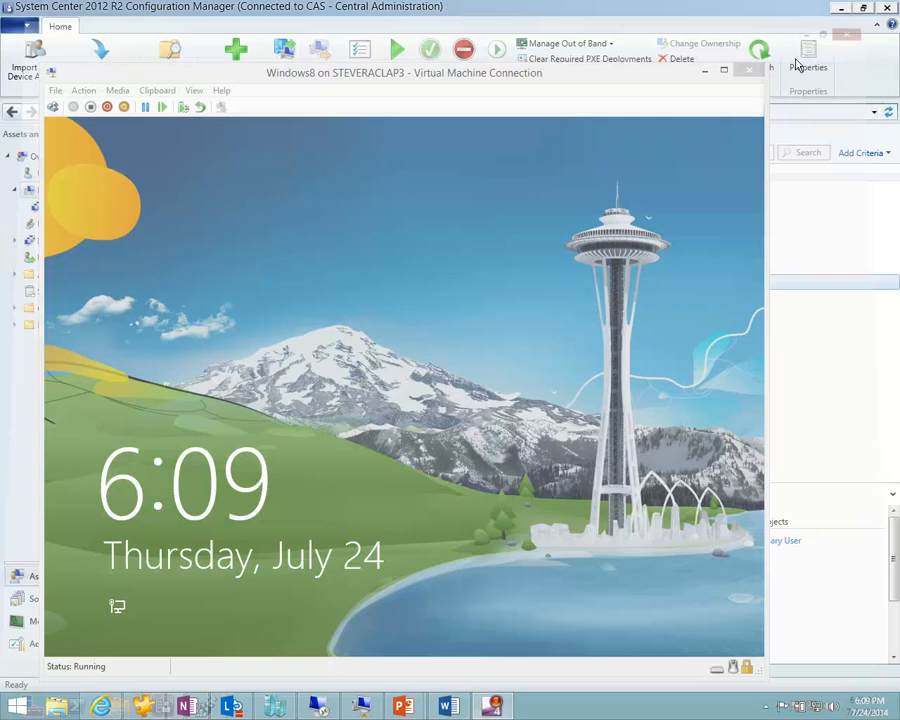
click(838, 7)
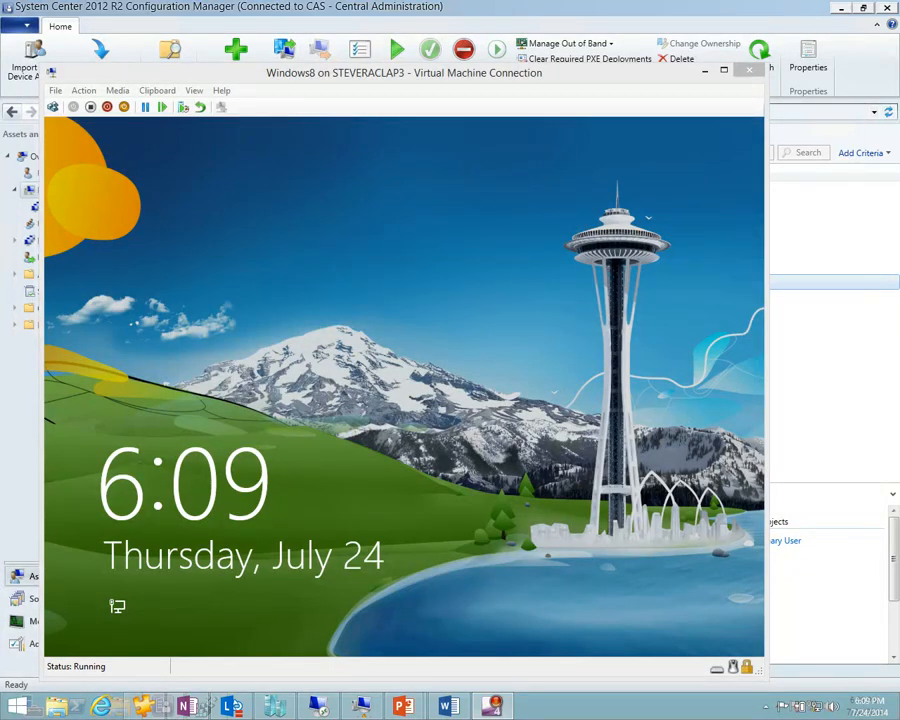
drag(514, 82, 0, 486)
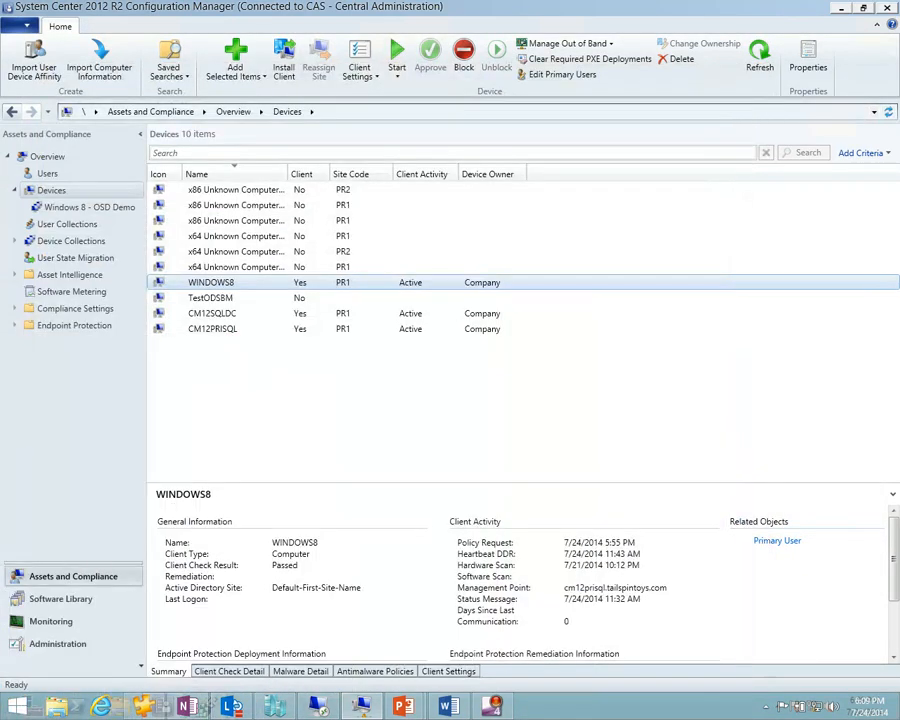
Switch to the PowerPoint slide show and advance to the Task Sequence Error Handling slide.
click(233, 438)
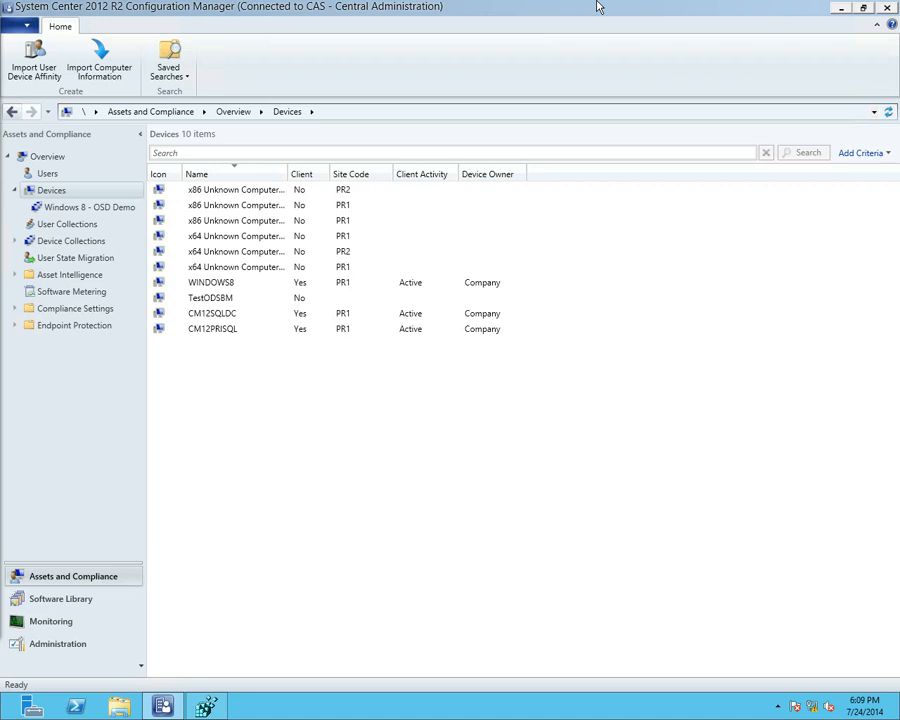
mouse_move(590, 6)
click(518, 13)
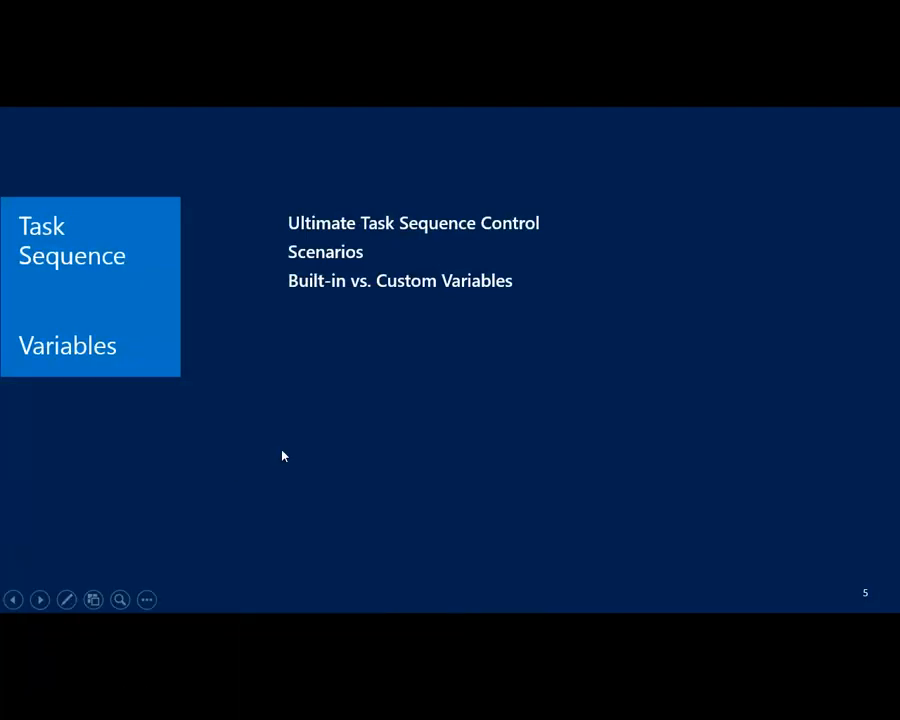
click(282, 456)
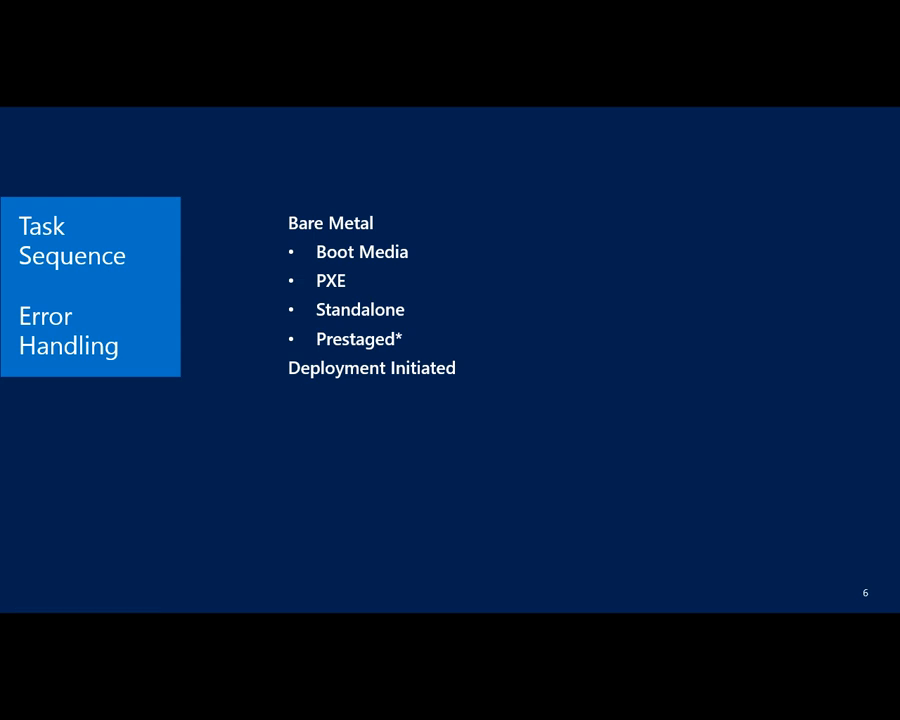
Return to the Configuration Manager console and open the Windows 8 - OSD Demo 3 task sequence for editing.
key(alt+Tab)
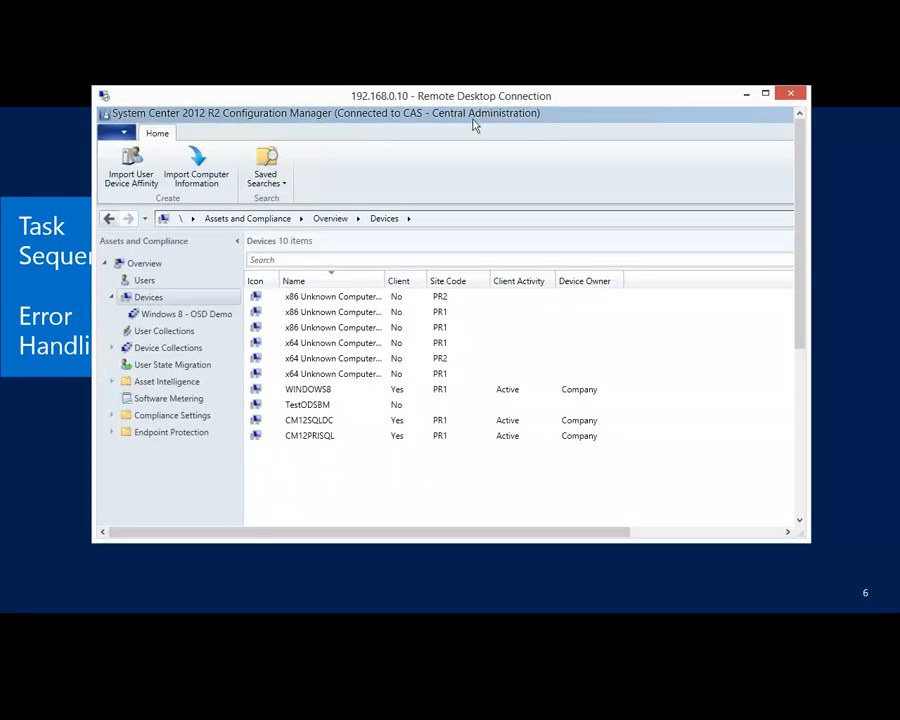
double_click(458, 96)
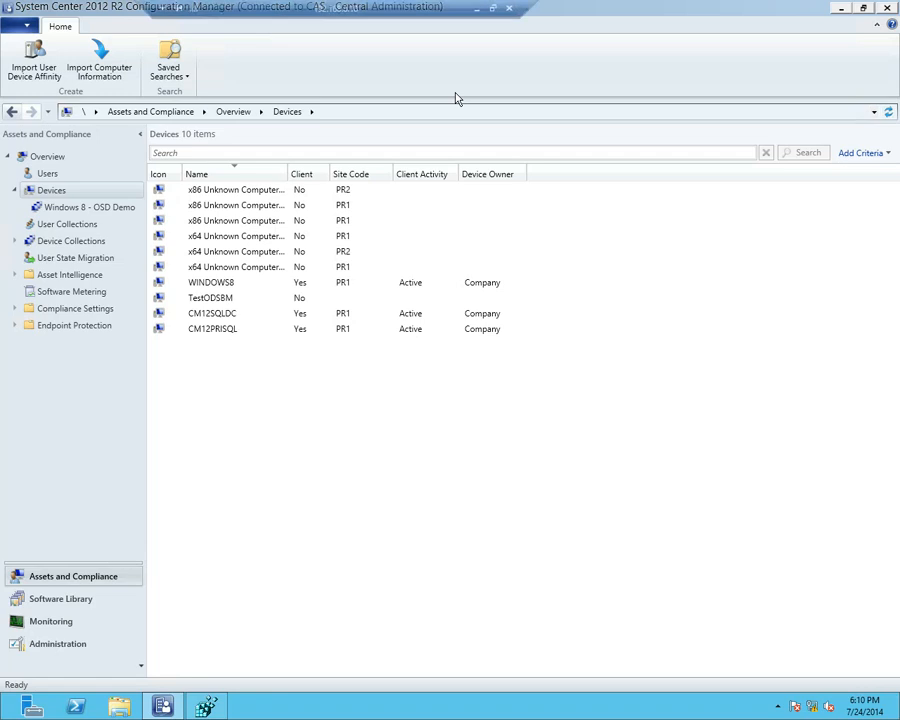
click(58, 600)
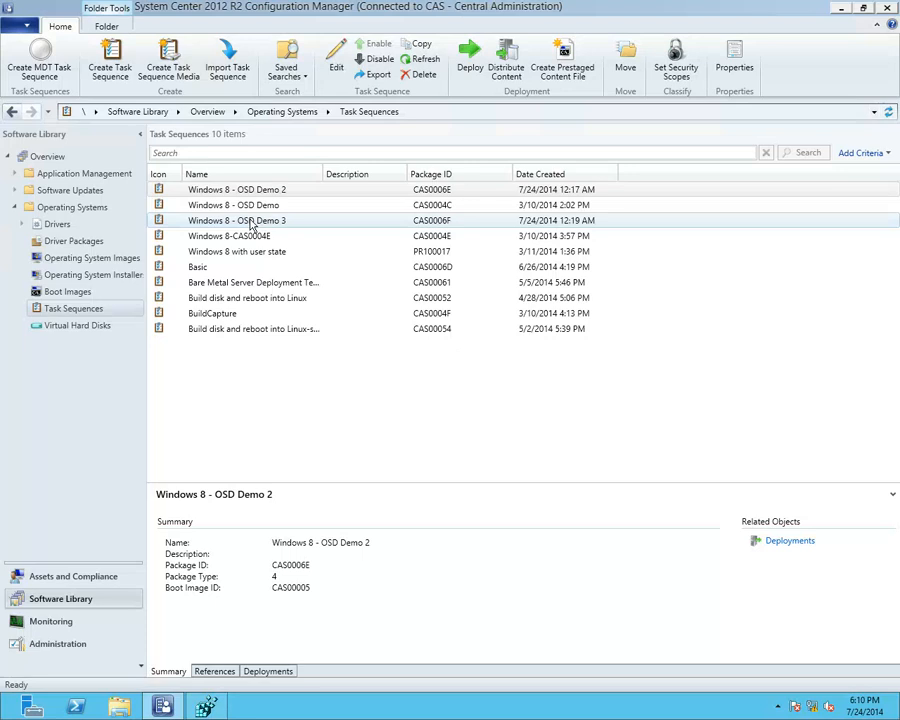
right_click(251, 226)
click(274, 228)
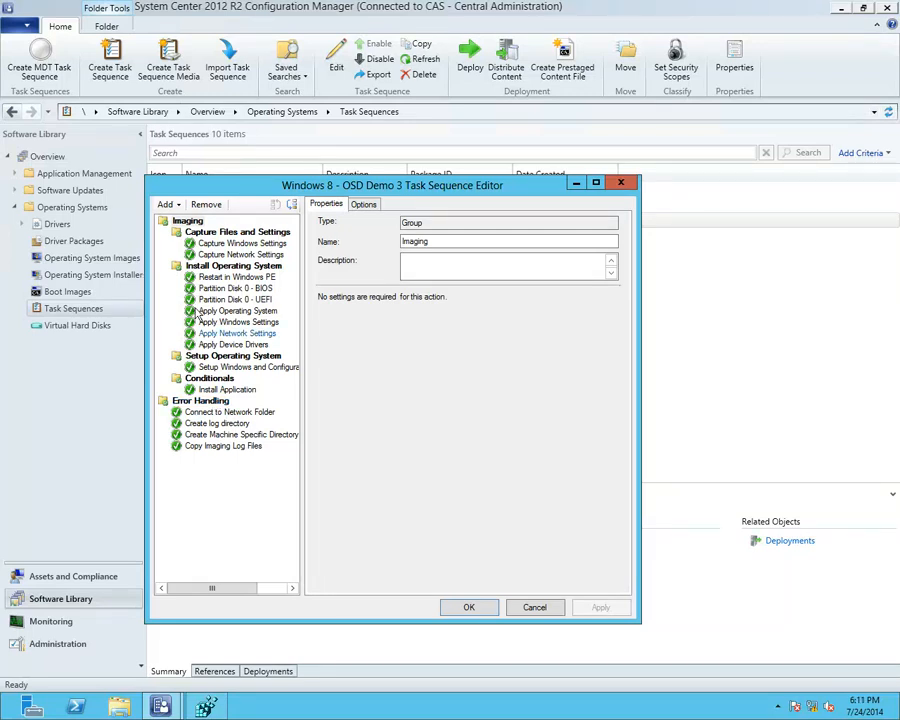
Review the run condition of the Error Handling group in the task sequence.
click(204, 401)
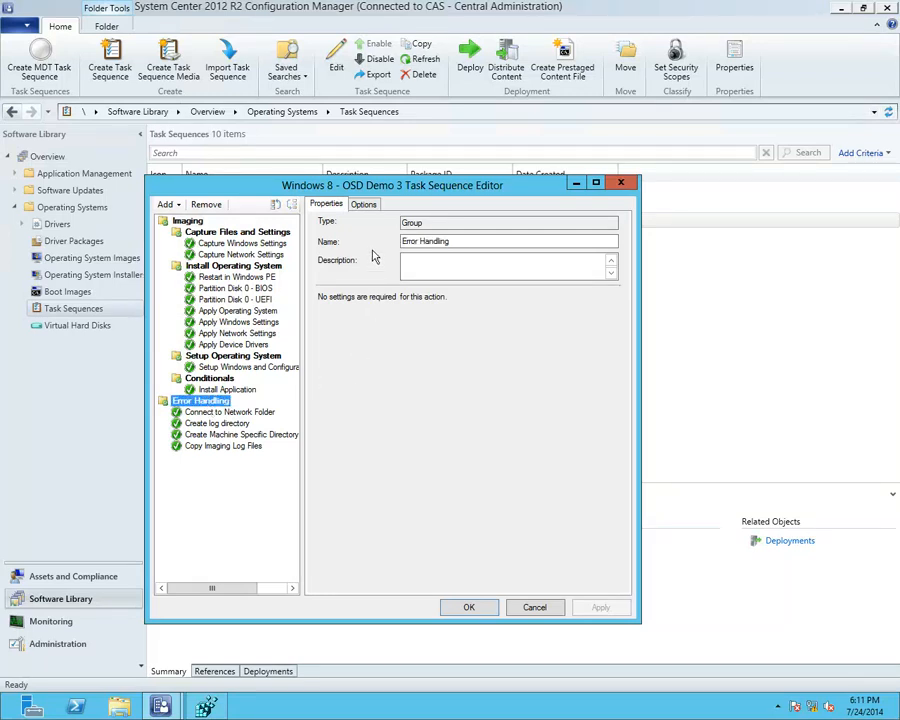
click(364, 204)
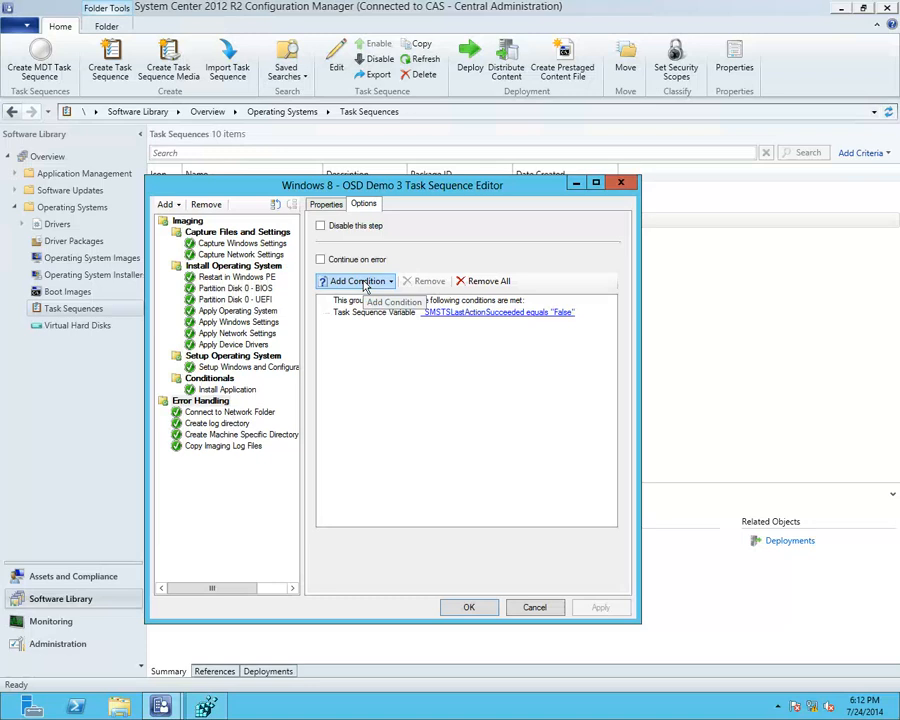
click(200, 401)
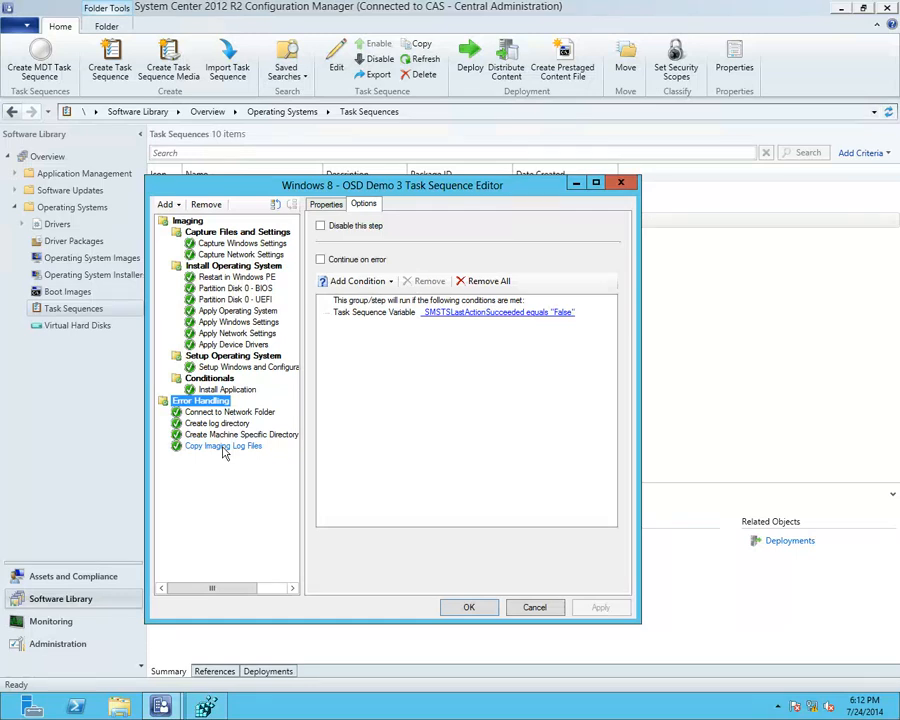
Check the path and drive of the Connect to Network Folder step and the command line of the Create log directory step.
click(226, 413)
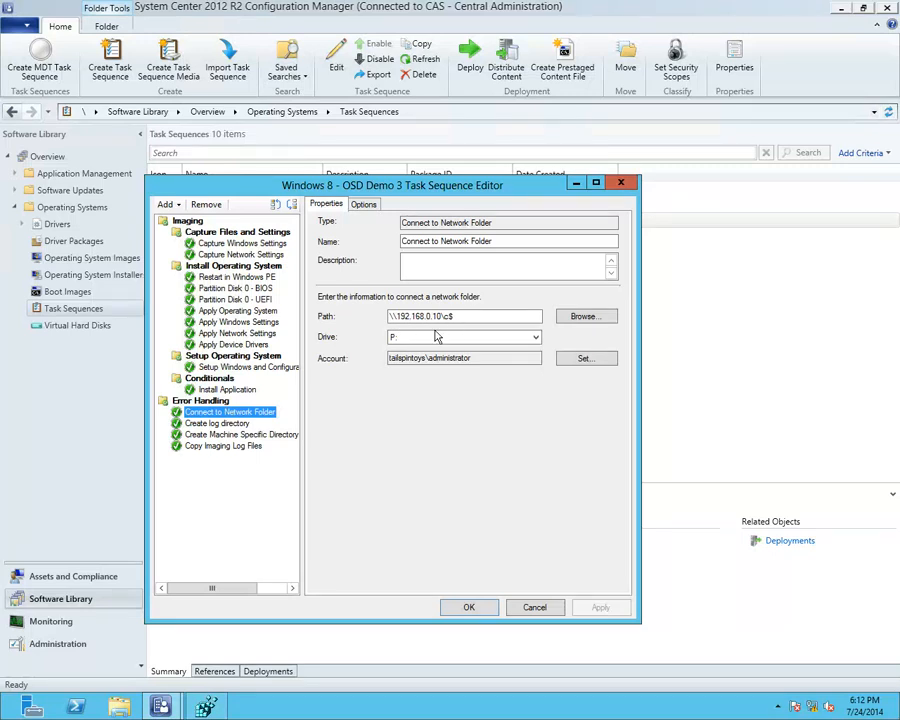
click(390, 340)
click(229, 428)
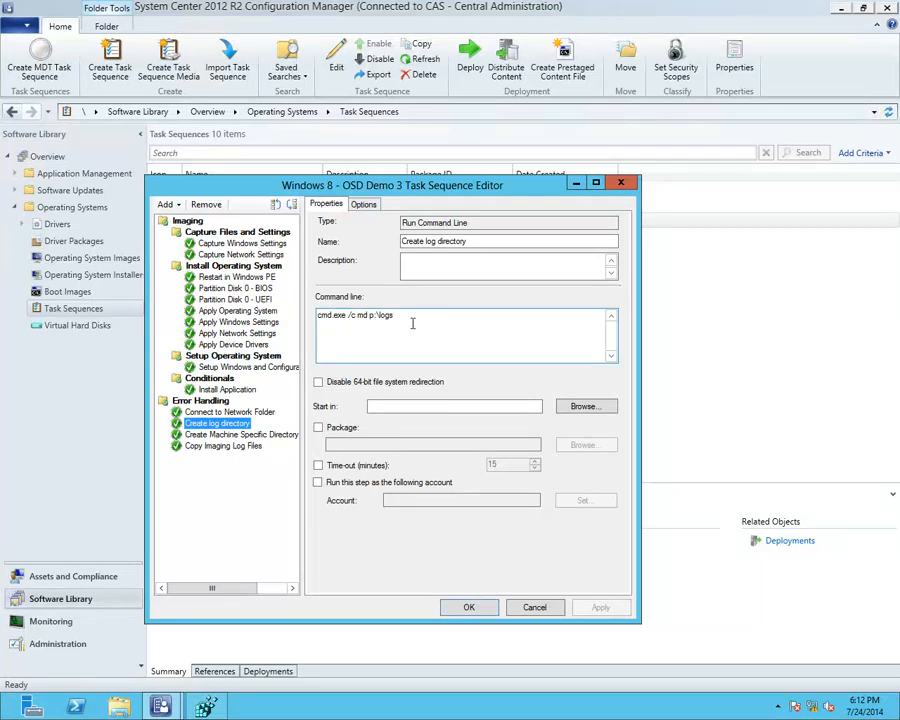
Examine the machine name variable in the command line of the Create Machine Specific Directory step.
click(268, 436)
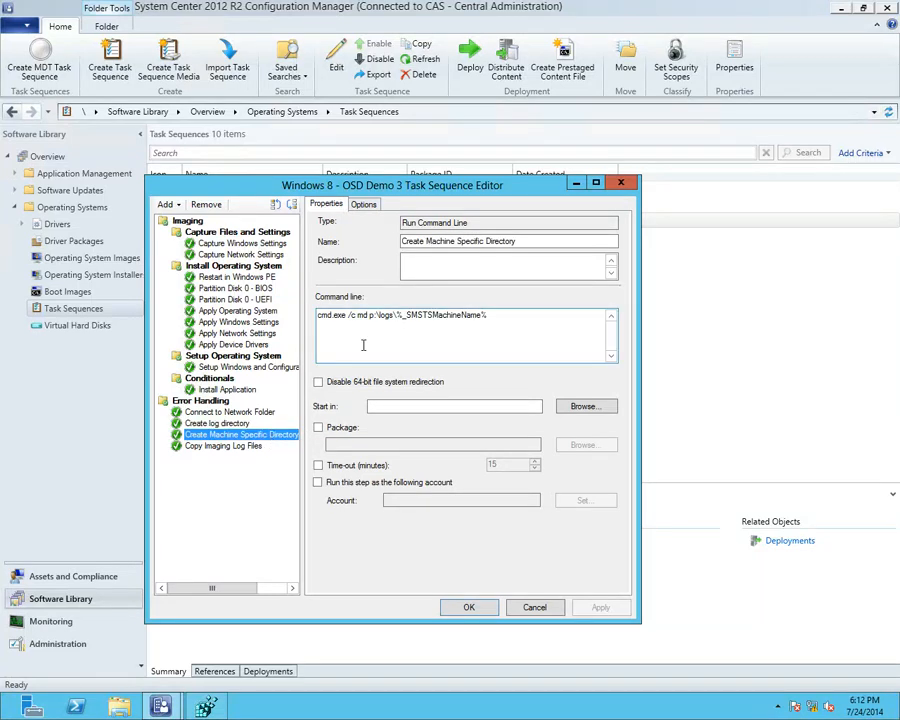
drag(483, 318, 404, 320)
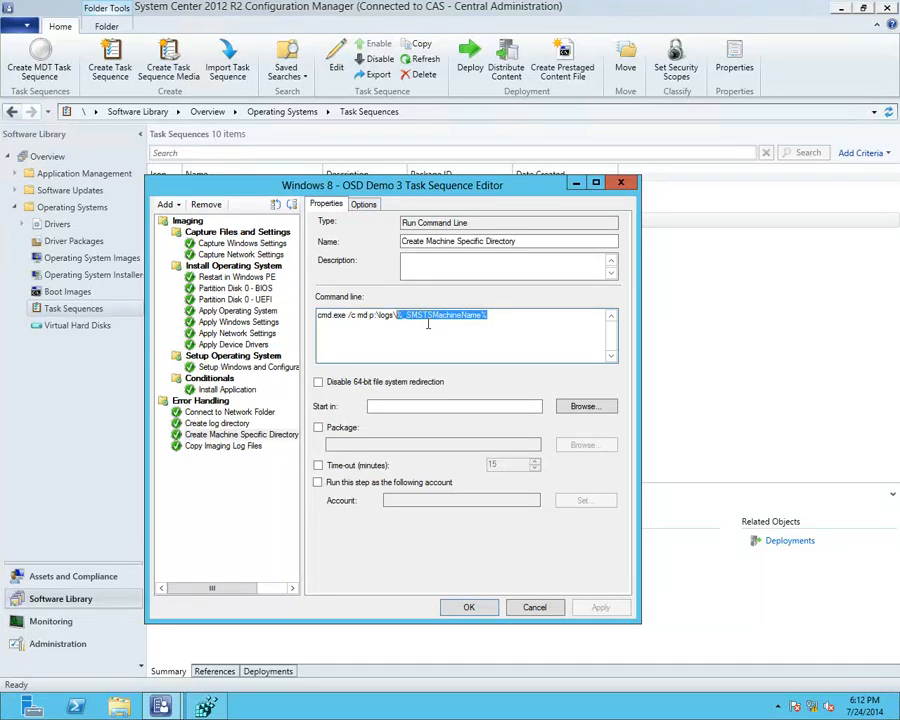
click(491, 326)
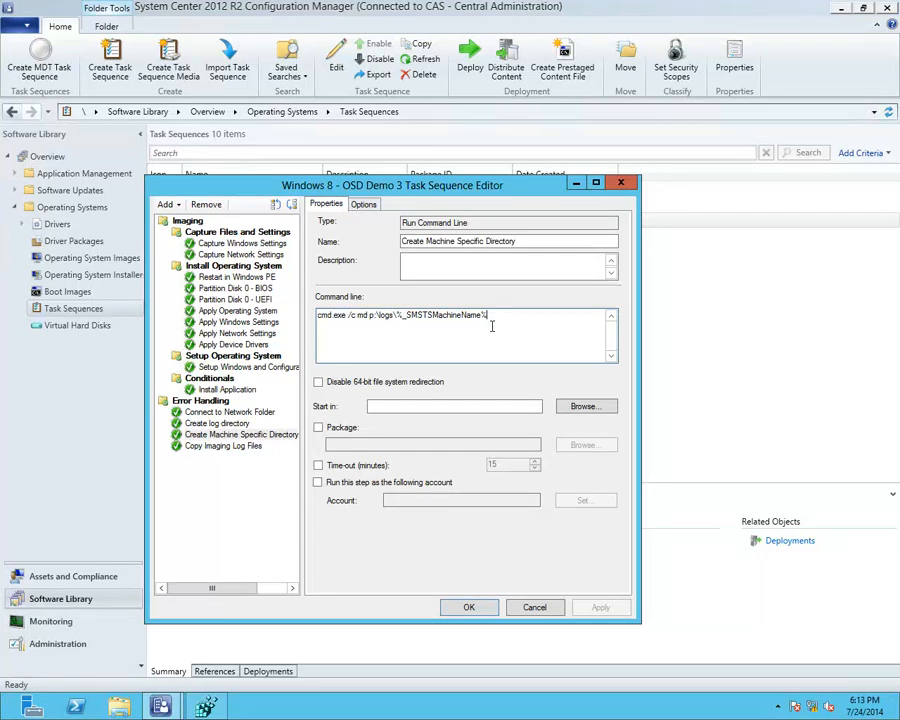
drag(487, 315, 396, 313)
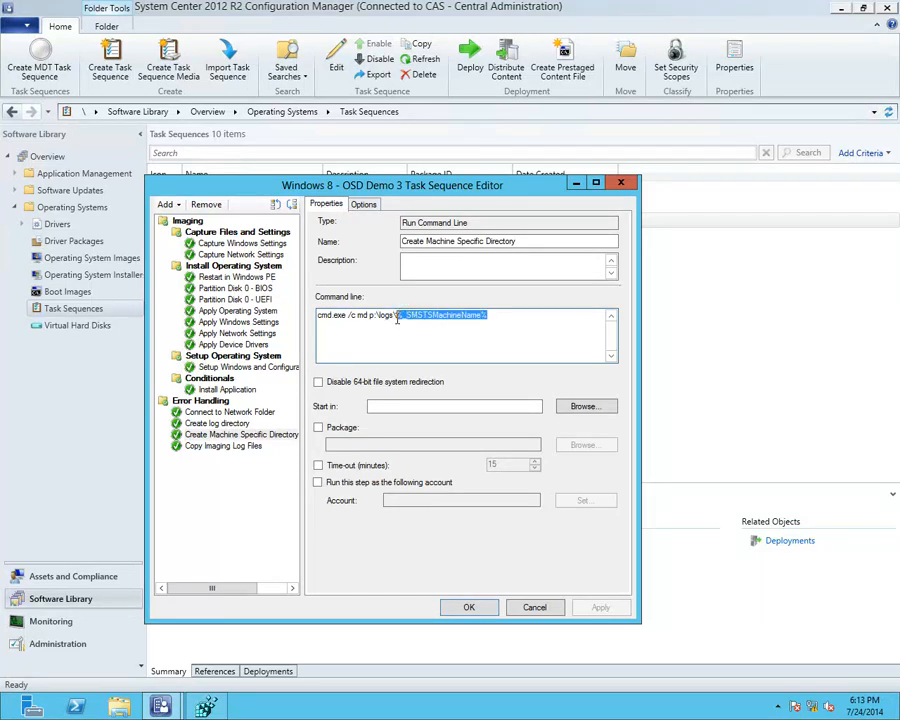
click(493, 322)
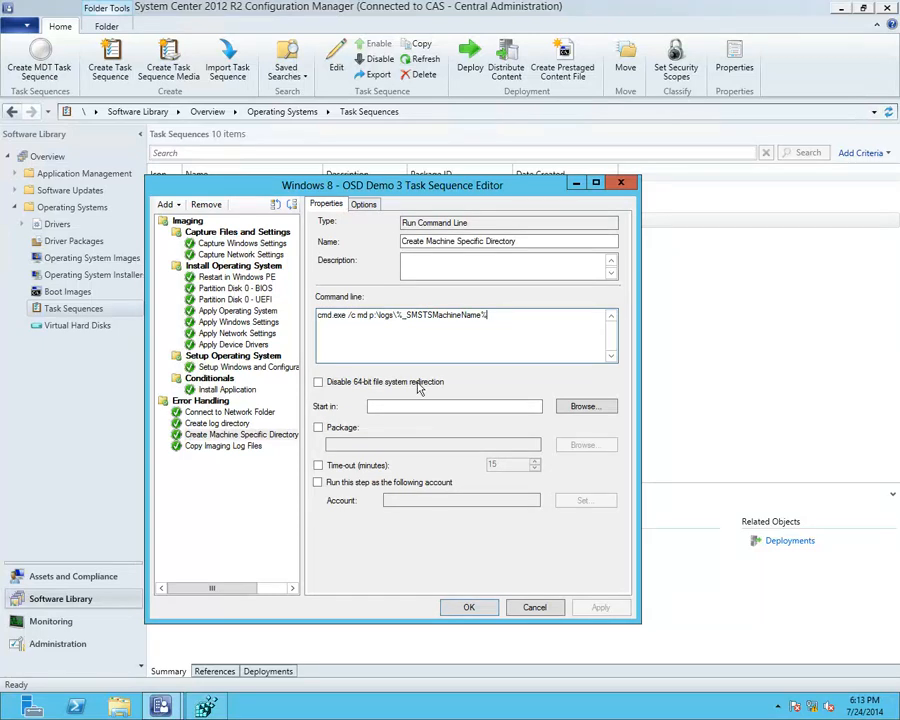
Examine the destination path in the Copy Imaging Log Files command line, and close the editor without saving.
click(254, 448)
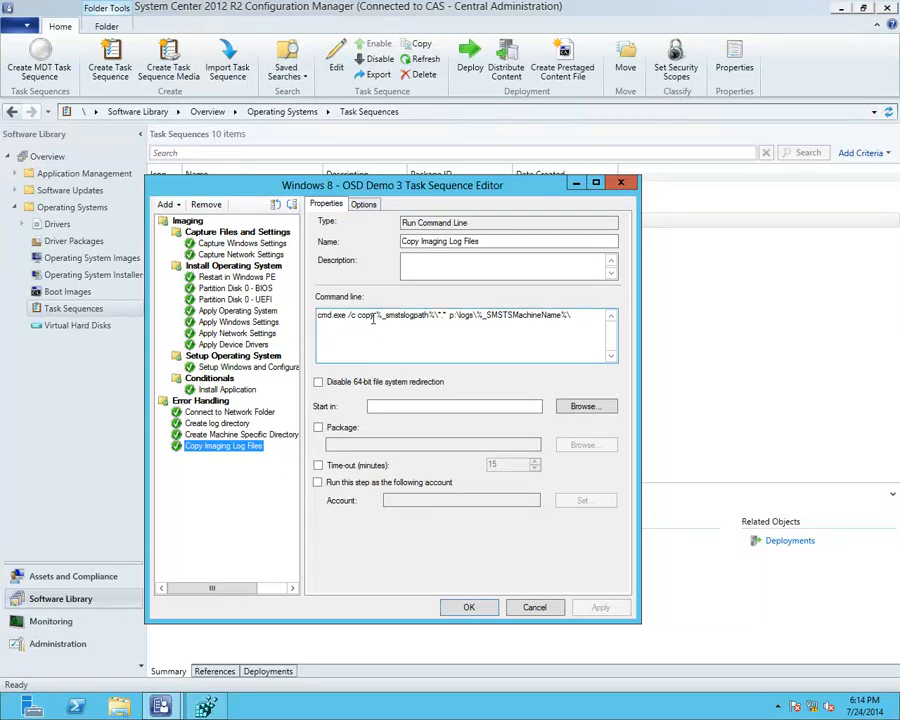
drag(572, 315, 487, 310)
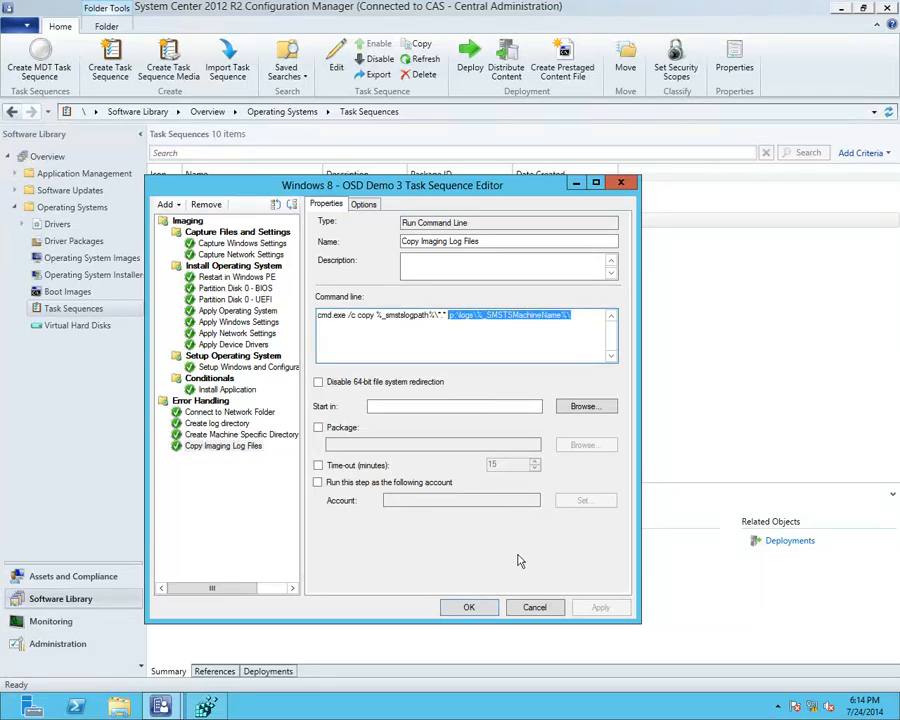
click(533, 607)
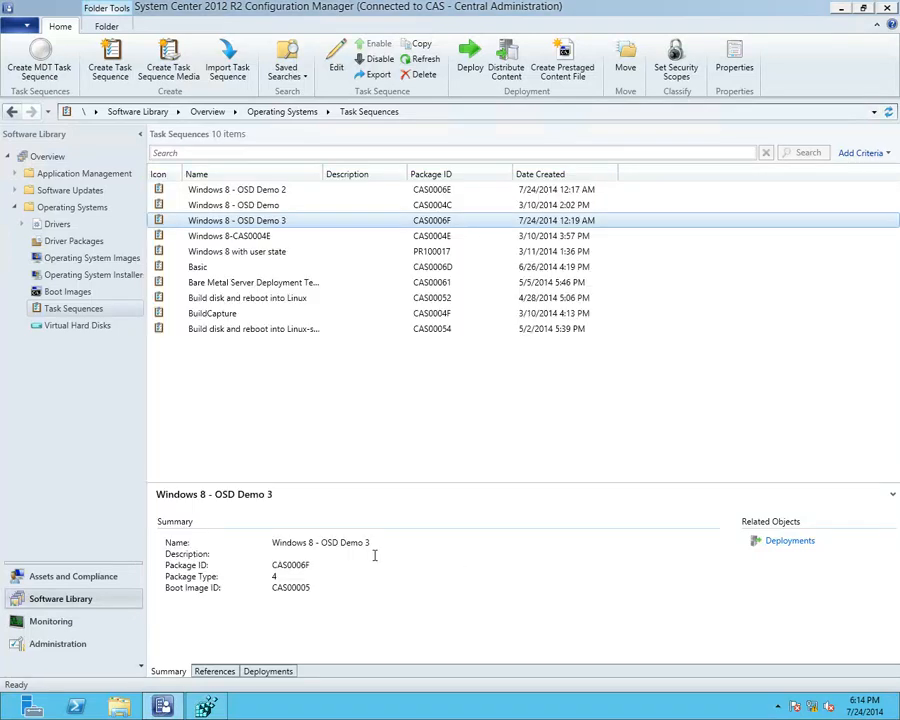
Switch to File Explorer and view the copied log files in C:\logs\WINDOWS8.
click(119, 707)
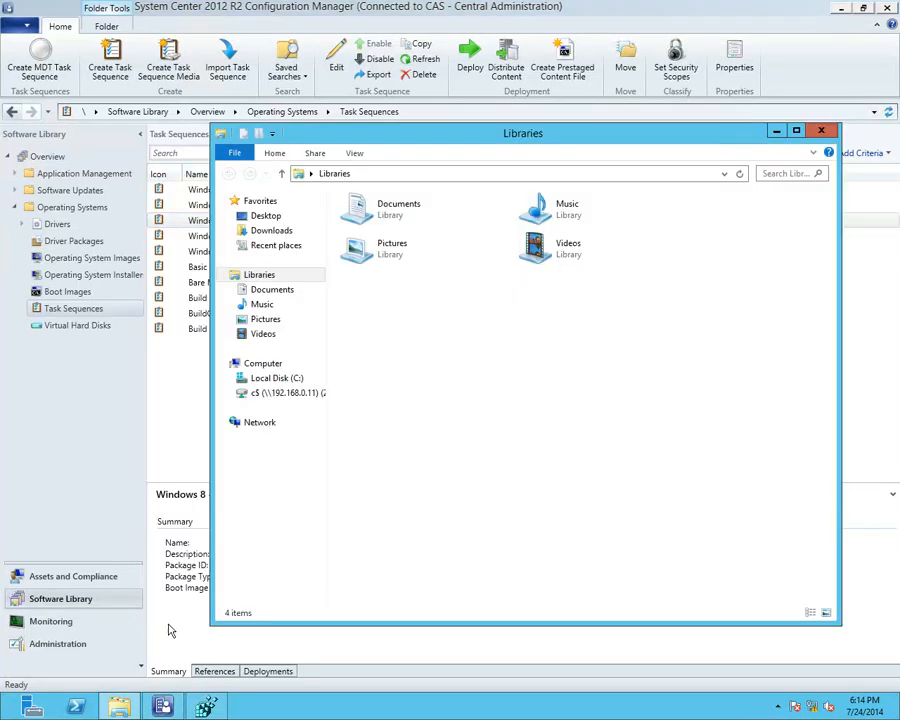
click(276, 380)
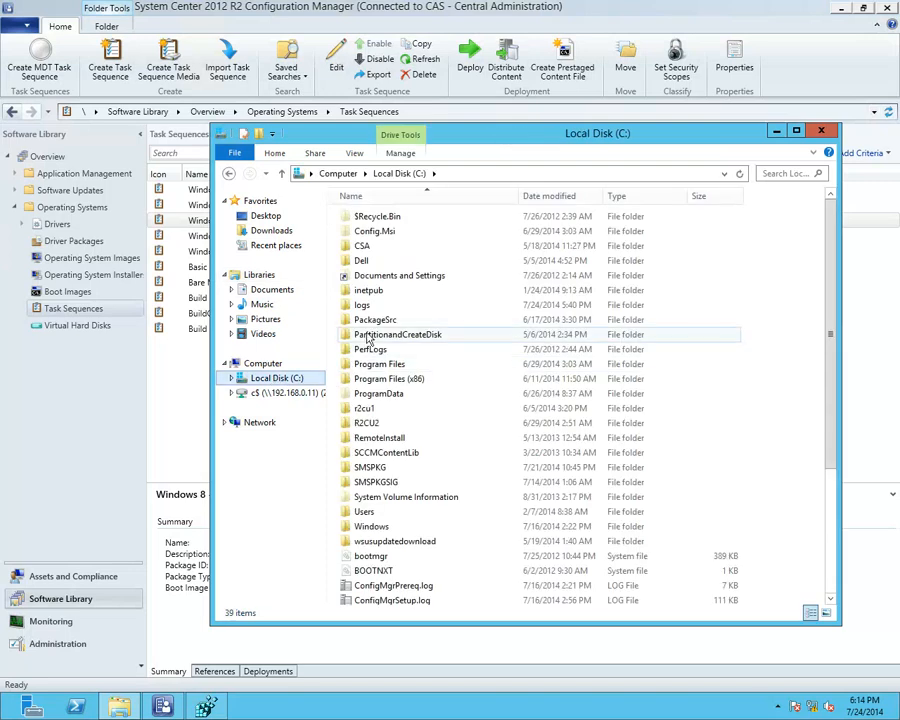
double_click(365, 305)
double_click(376, 216)
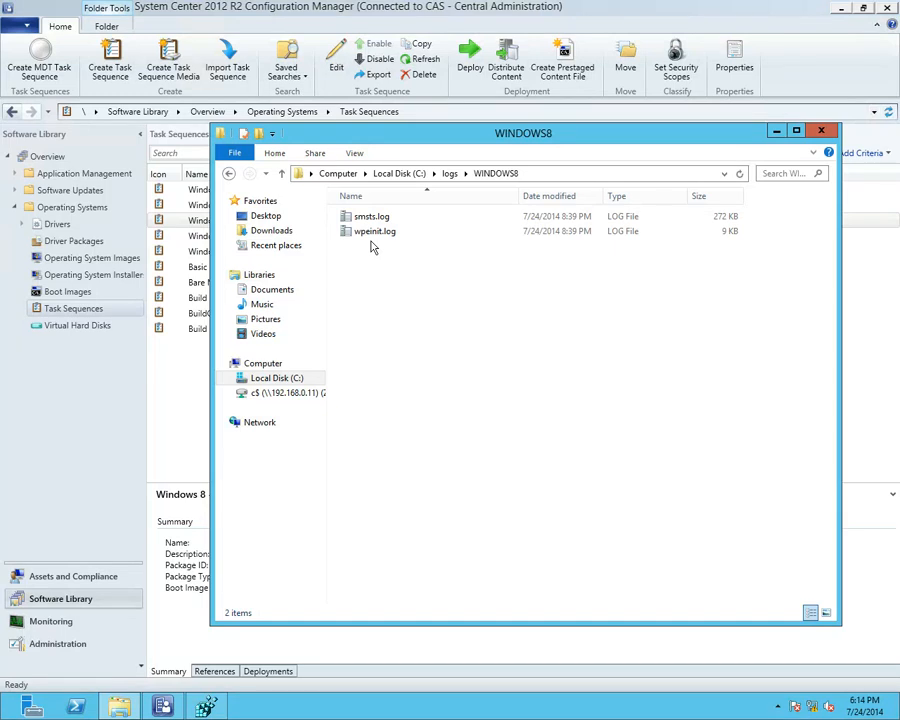
Find the text "partition 20" in the copied smsts.log, check the surrounding error entries, and close the log and its folder window.
click(378, 218)
double_click(378, 218)
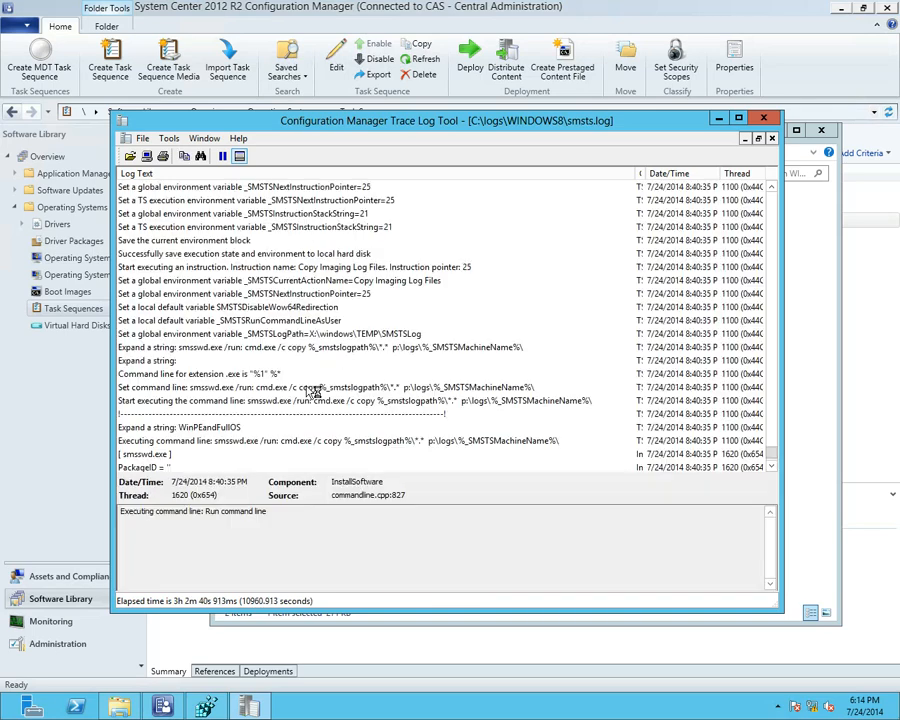
click(300, 390)
key(ctrl+f)
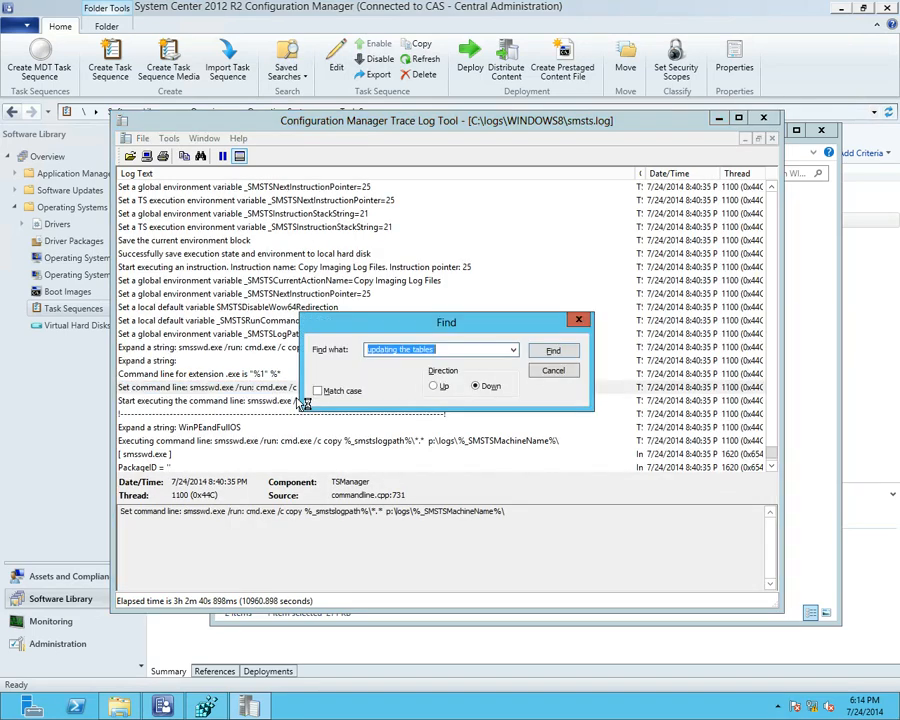
text(pa)
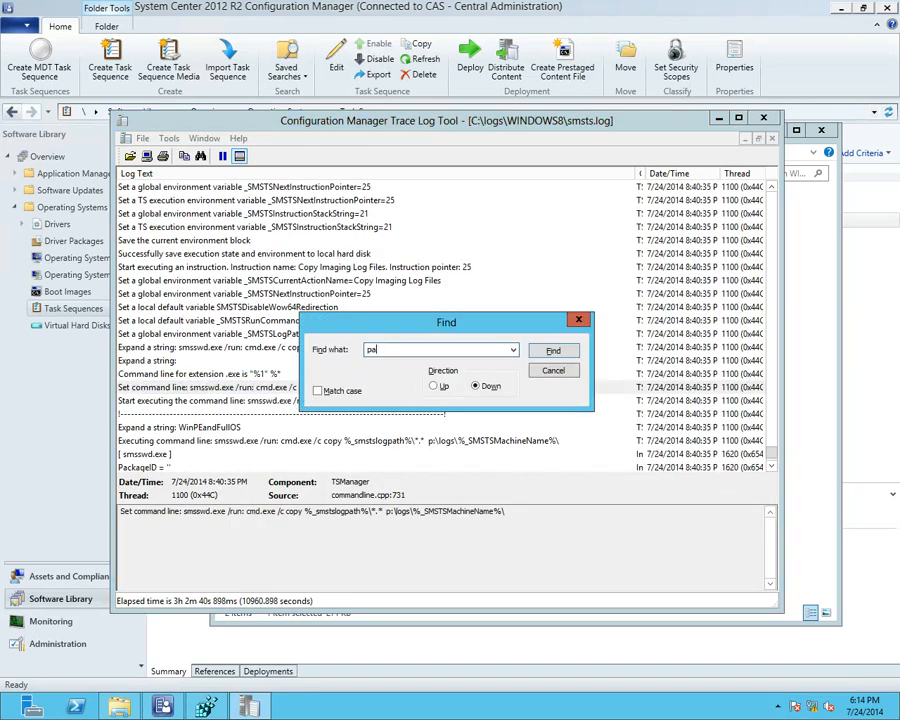
text(rtition 20)
key(Return)
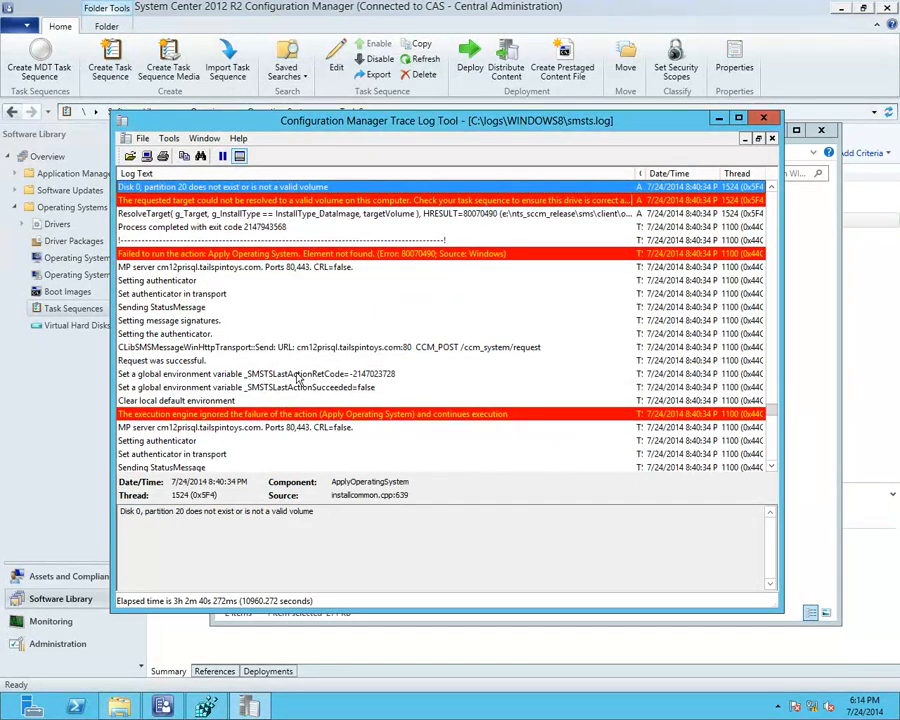
scroll(260, 365, up, 2)
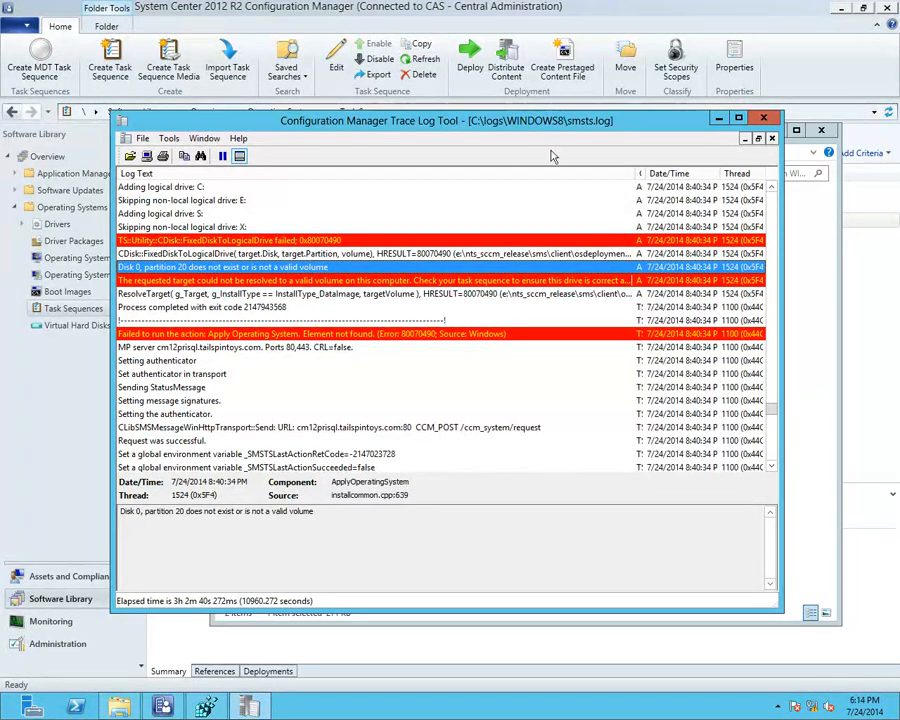
click(766, 118)
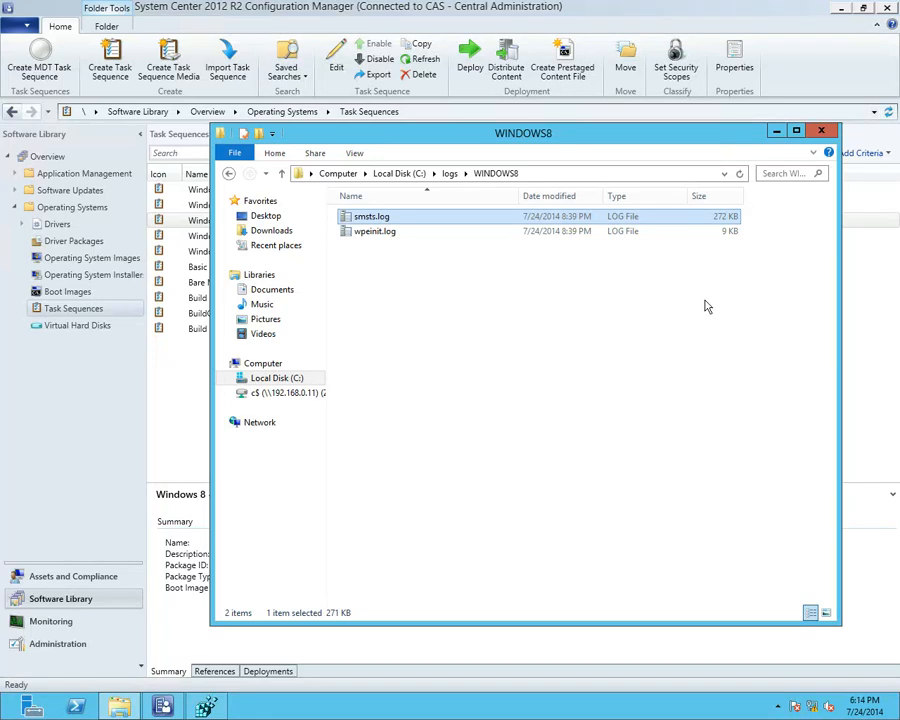
click(821, 132)
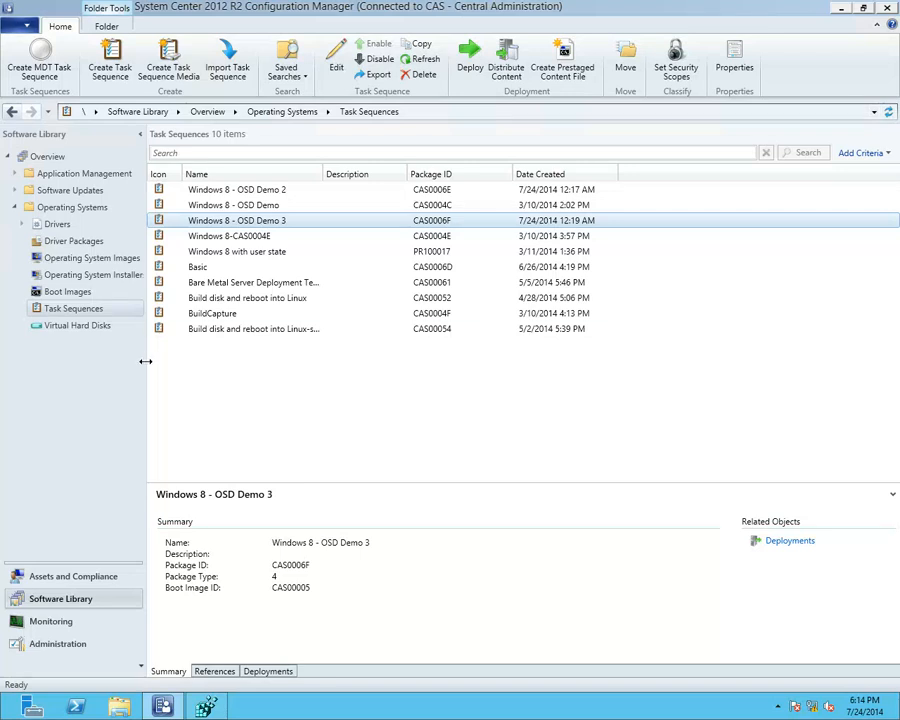
Minimize the remote desktop session and advance the PowerPoint slide show to the Questions? slide.
mouse_move(418, 7)
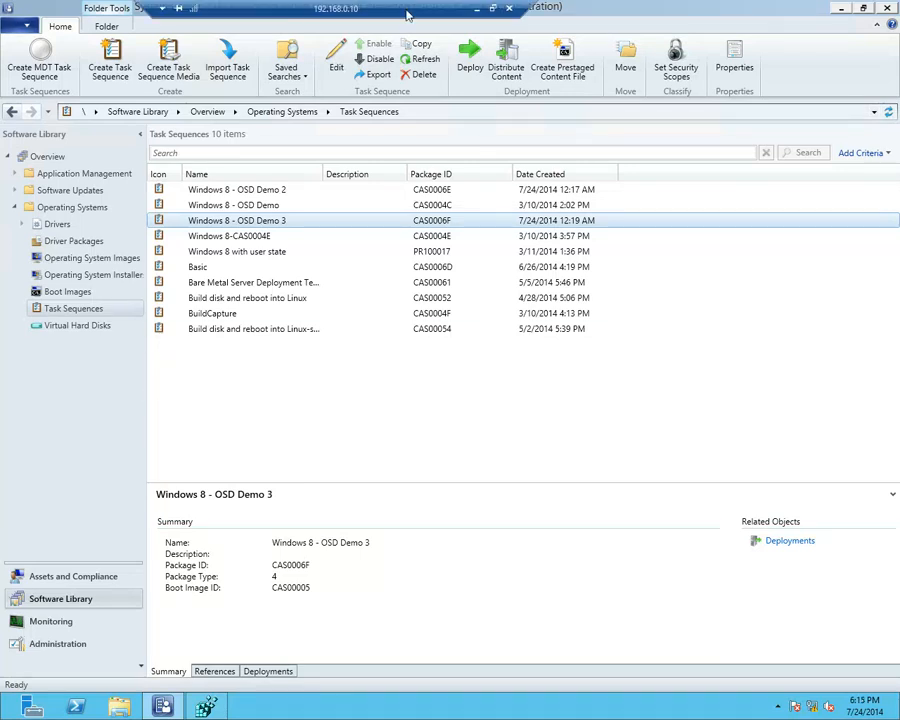
click(476, 8)
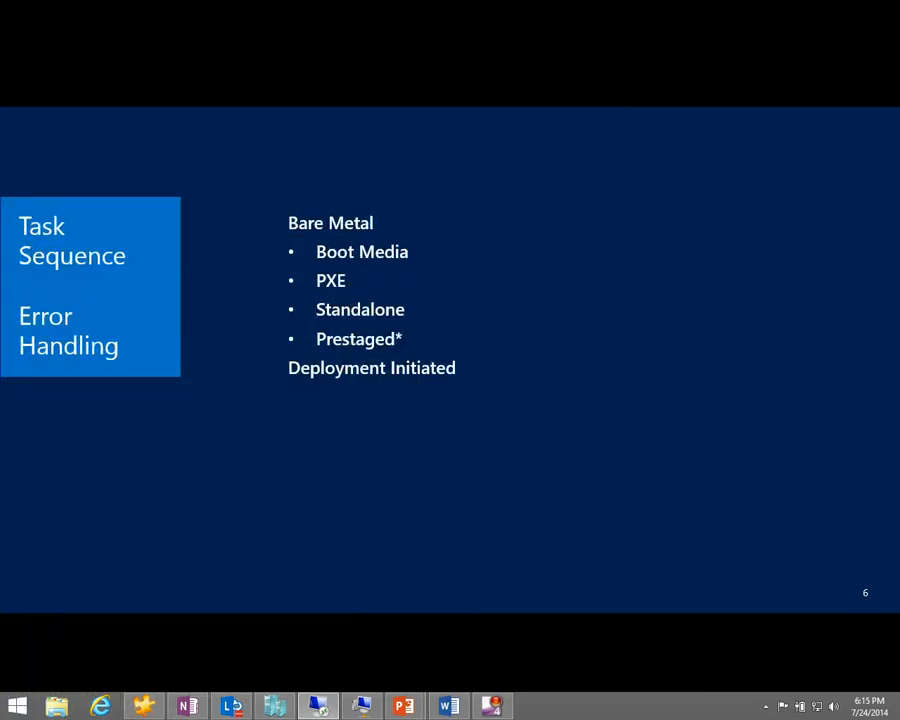
click(324, 537)
click(325, 536)
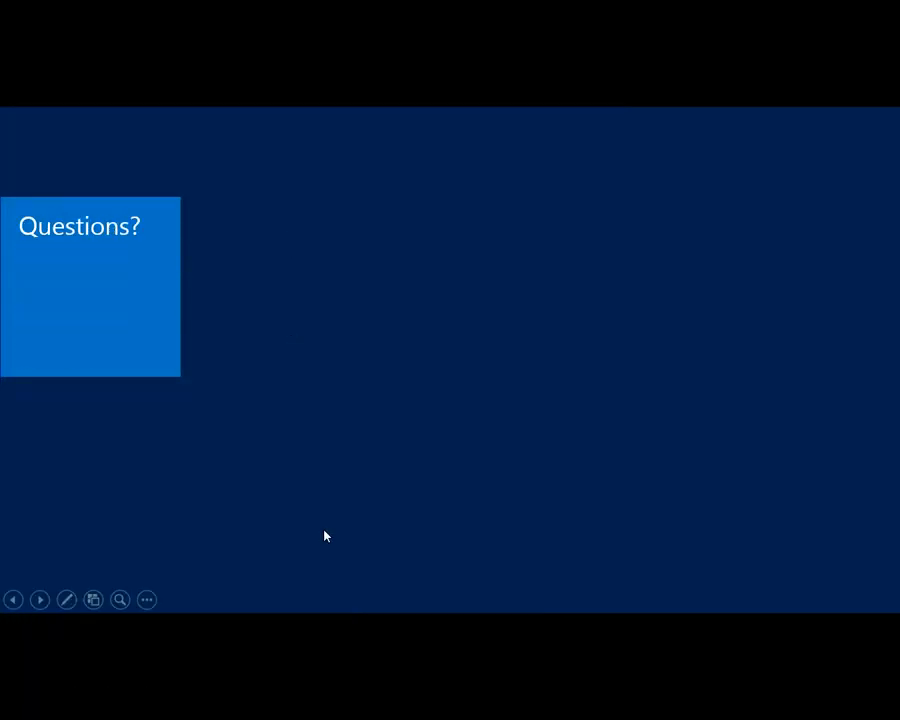